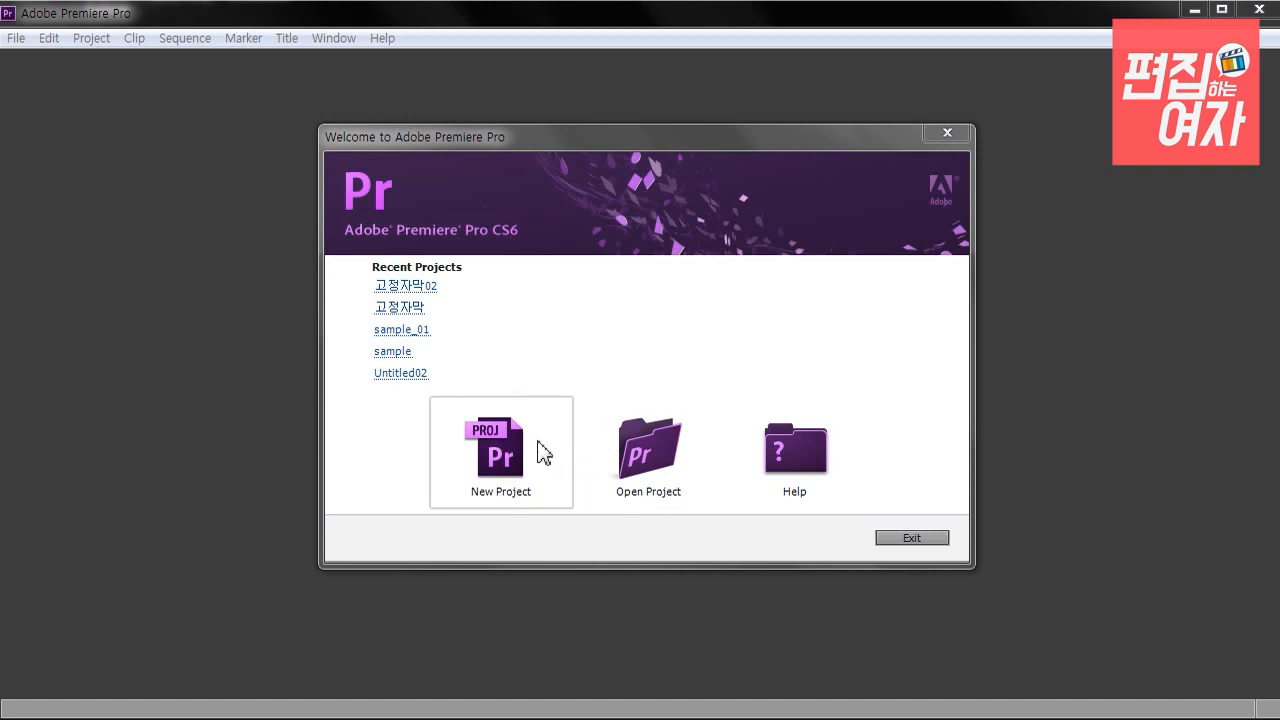
Create a new project named 자막2편 on drive D:
drag(530, 138, 522, 129)
click(481, 452)
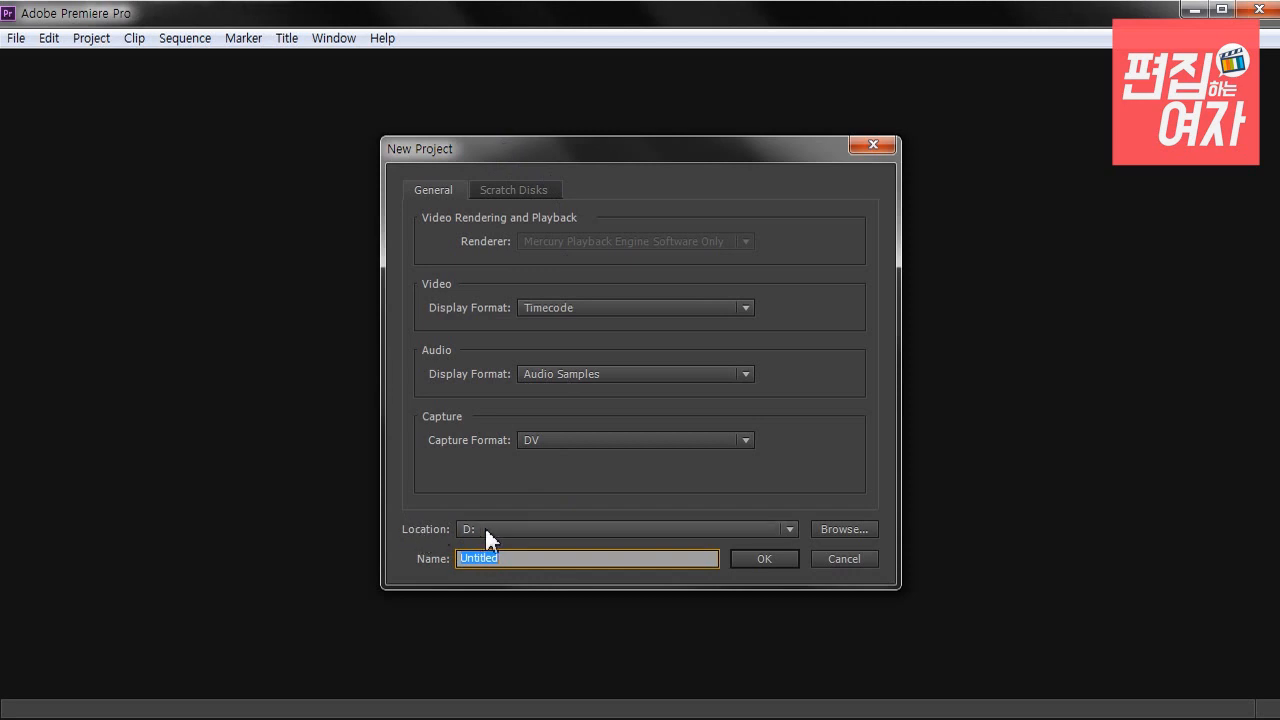
drag(521, 564, 389, 571)
text(자막2편)
click(762, 558)
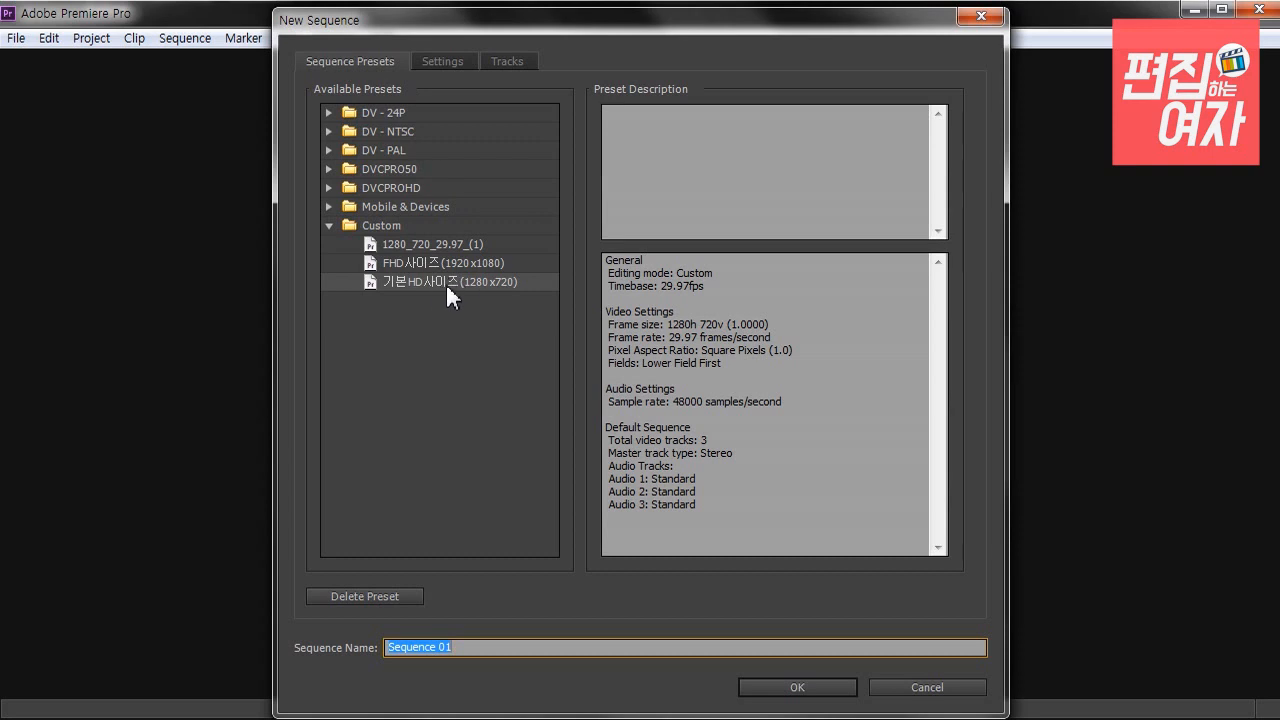
Create Sequence 01 from the custom preset 기본HD사이즈(1280x720) and widen the program monitor
click(468, 648)
click(812, 688)
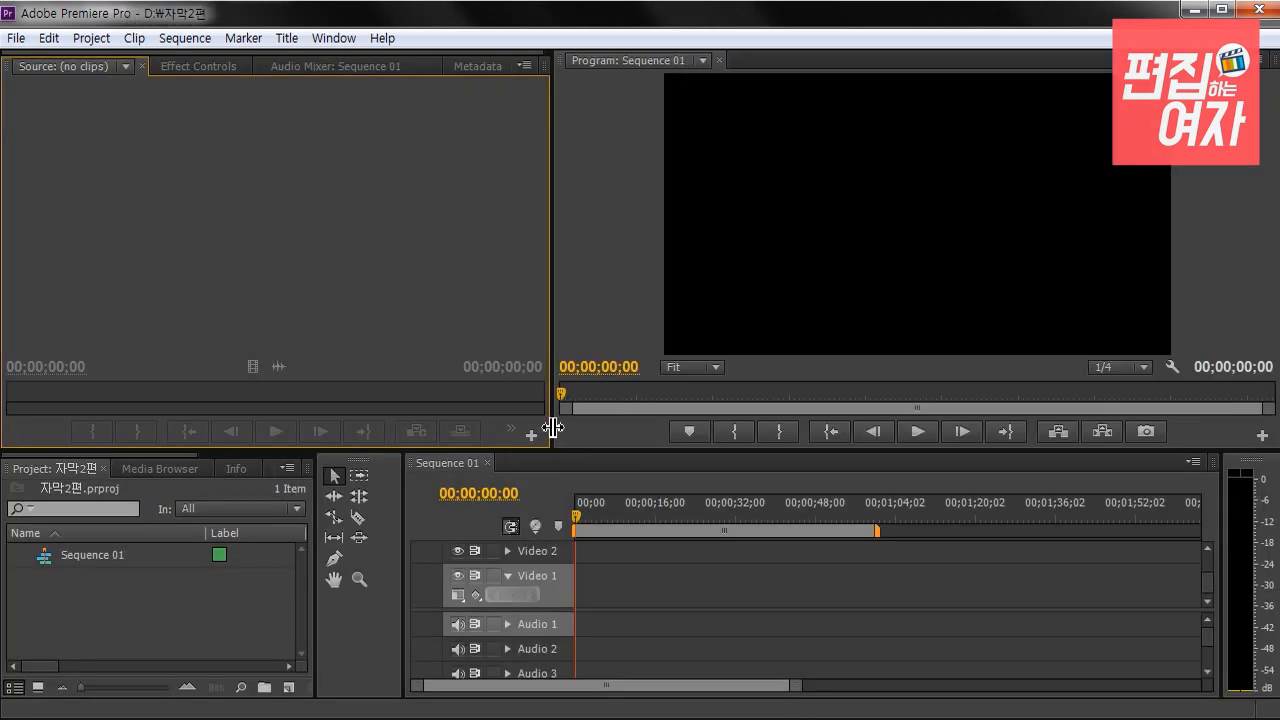
drag(551, 430, 472, 436)
Import the sample02 video from the 프리미어 folder into the project
click(52, 588)
double_click(101, 596)
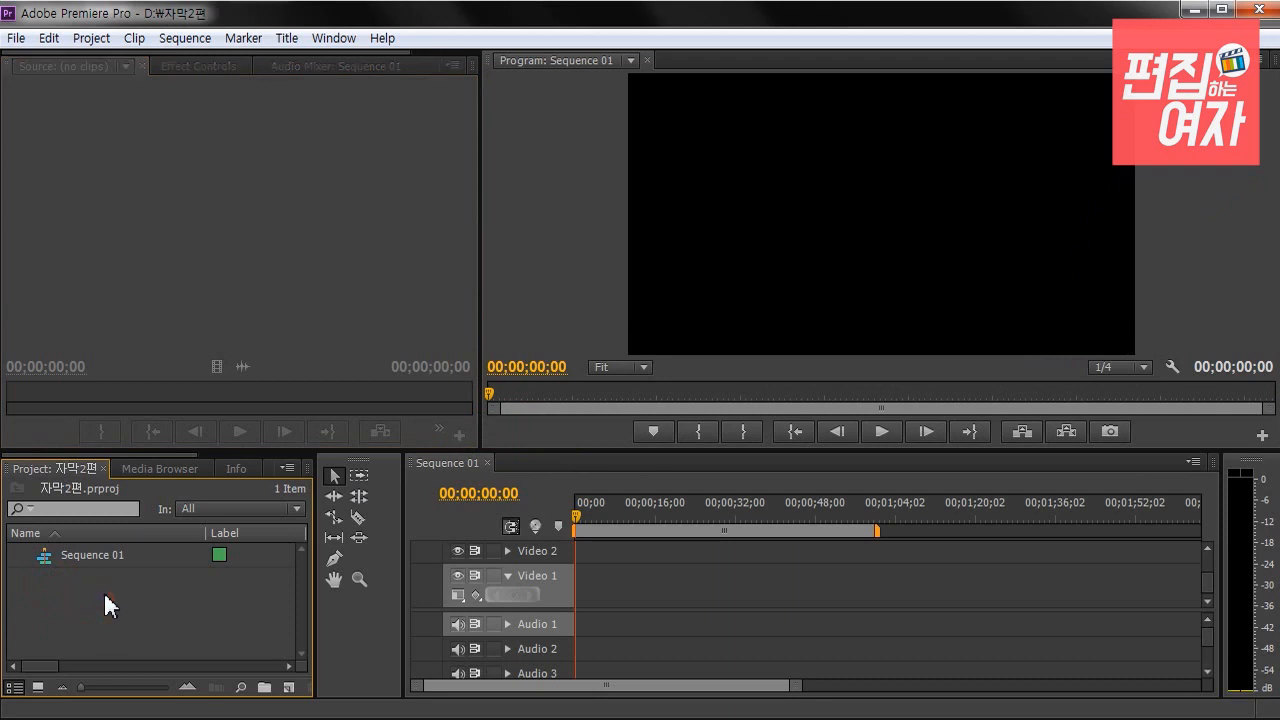
click(586, 388)
drag(590, 44, 742, 35)
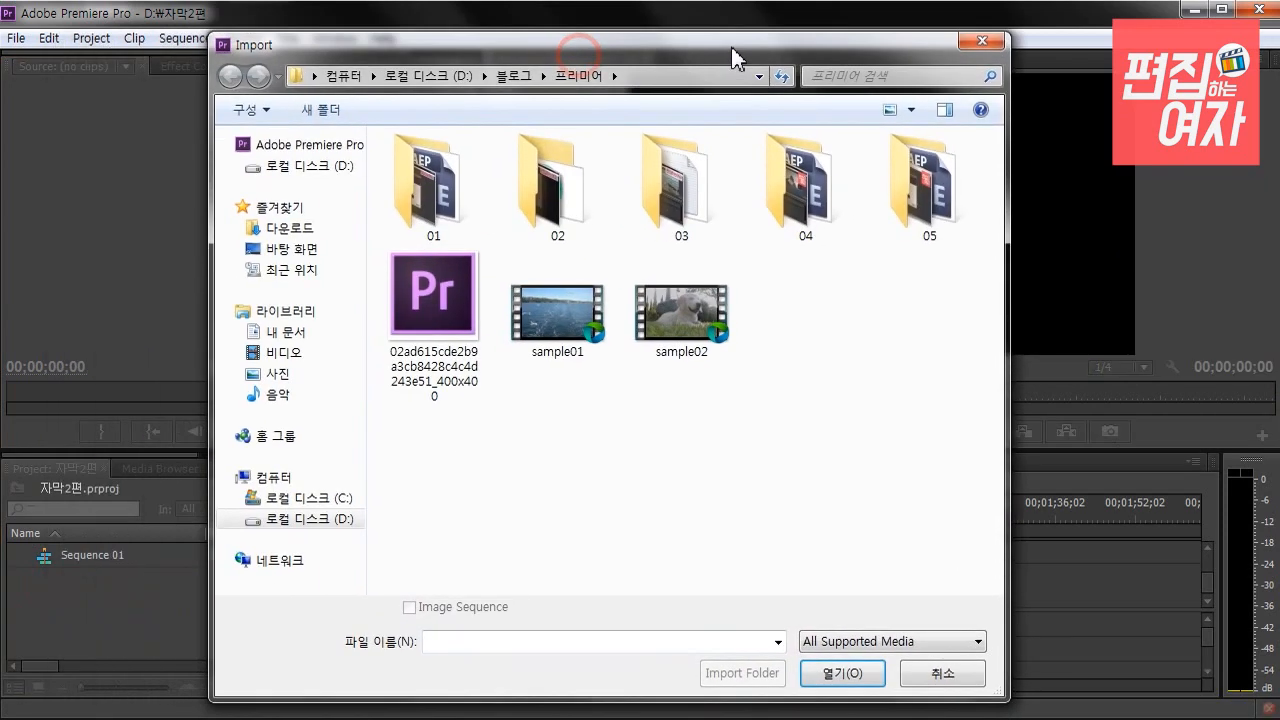
click(685, 305)
click(846, 674)
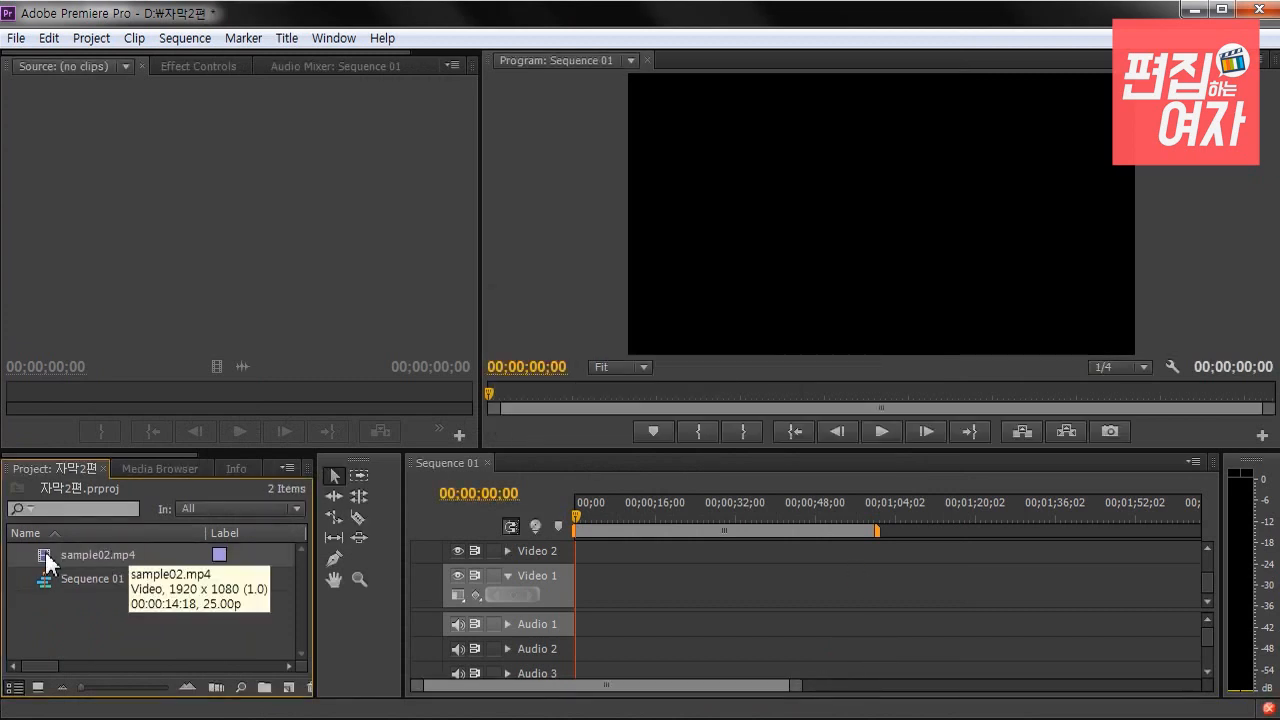
Place sample02.mp4 at the start of Video 1, changing the sequence settings to match the clip
drag(45, 552, 605, 595)
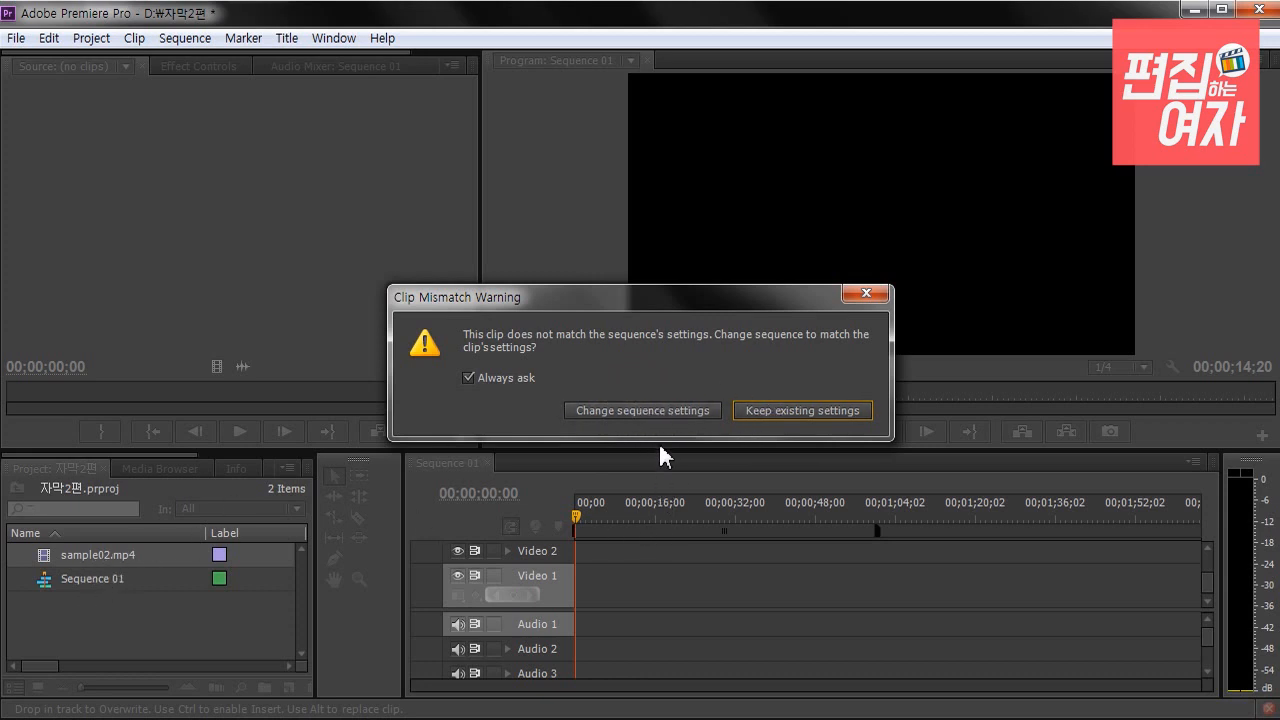
click(626, 409)
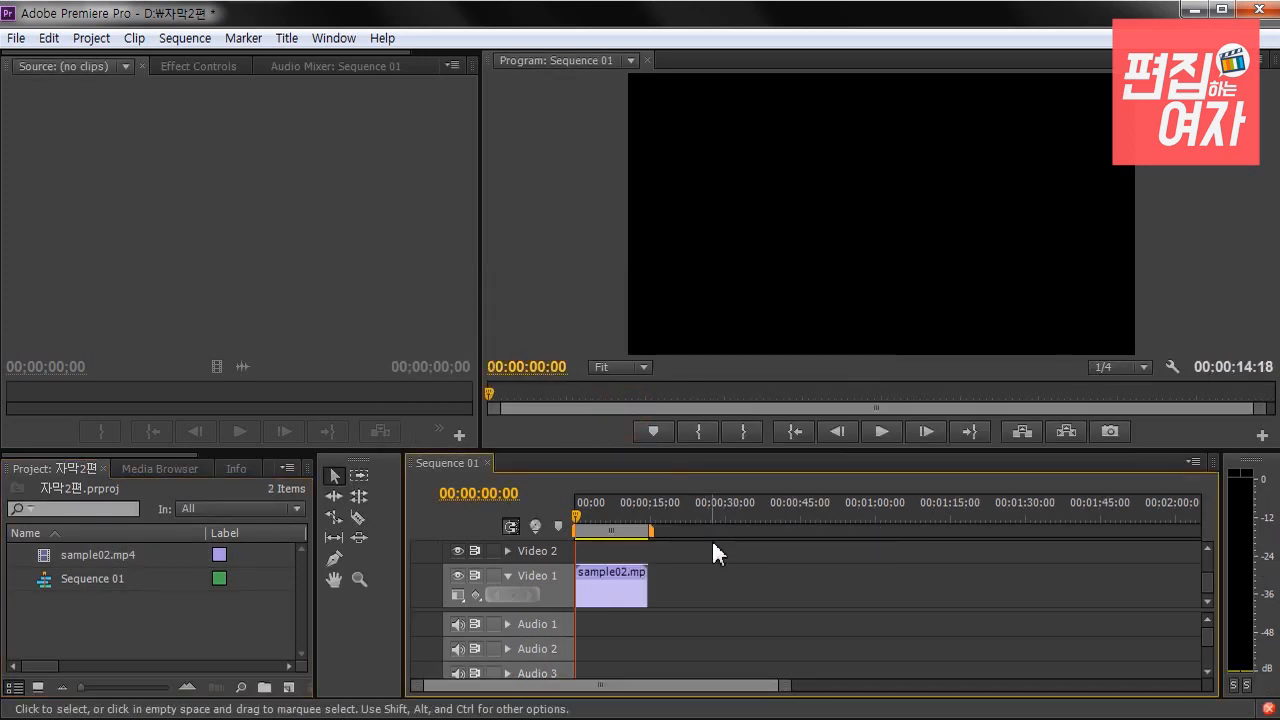
scroll(592, 582, up, 8)
click(561, 682)
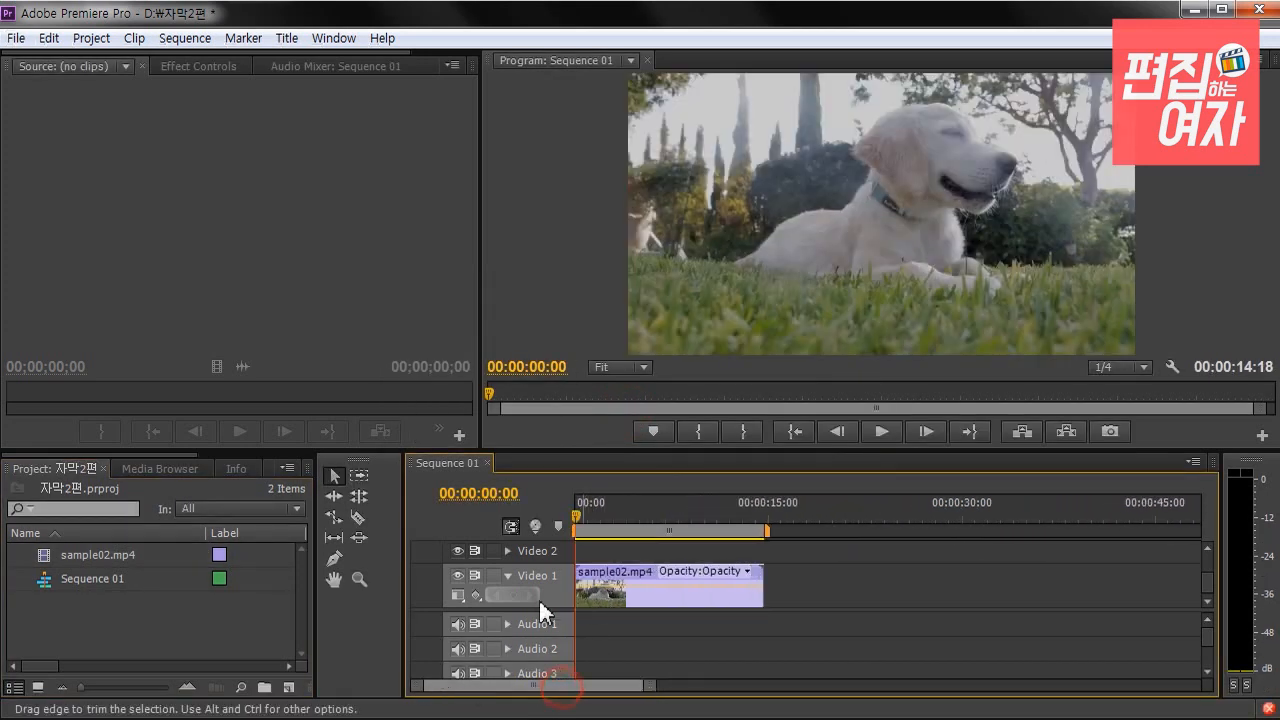
drag(546, 611, 546, 623)
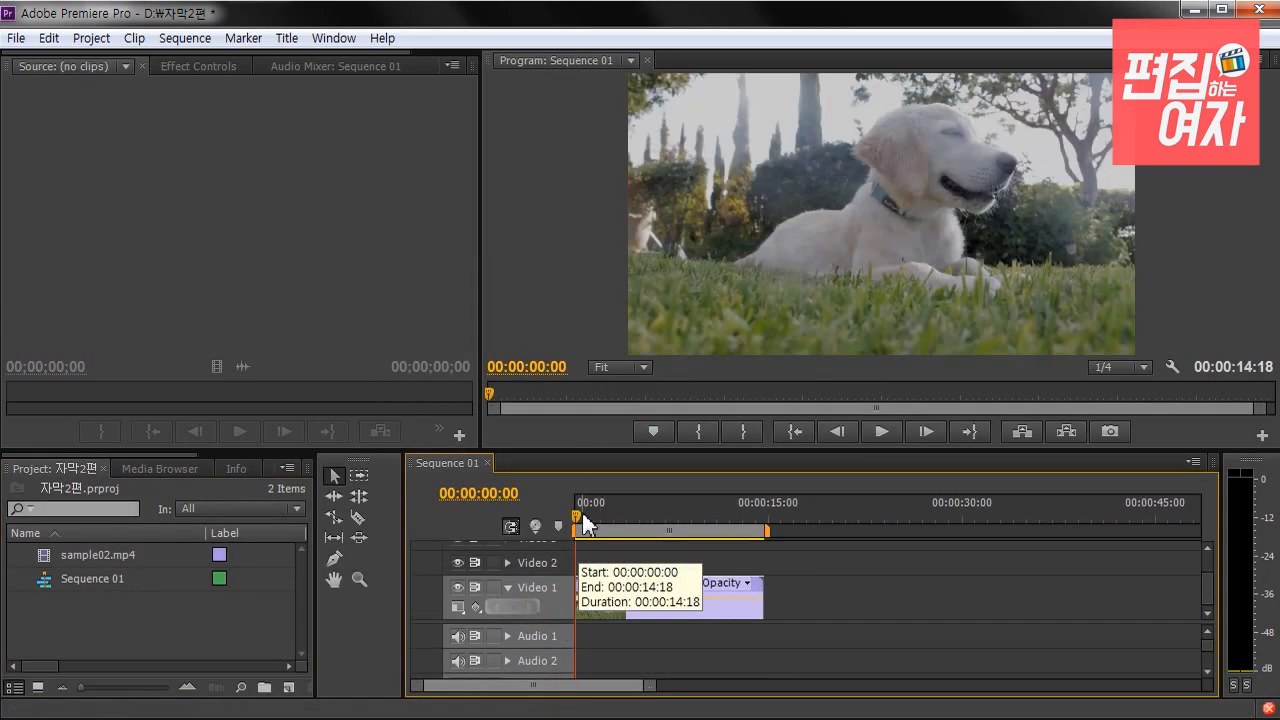
Create a default still title named 자막 at 1920 x 1080 and enlarge the title designer window
click(285, 39)
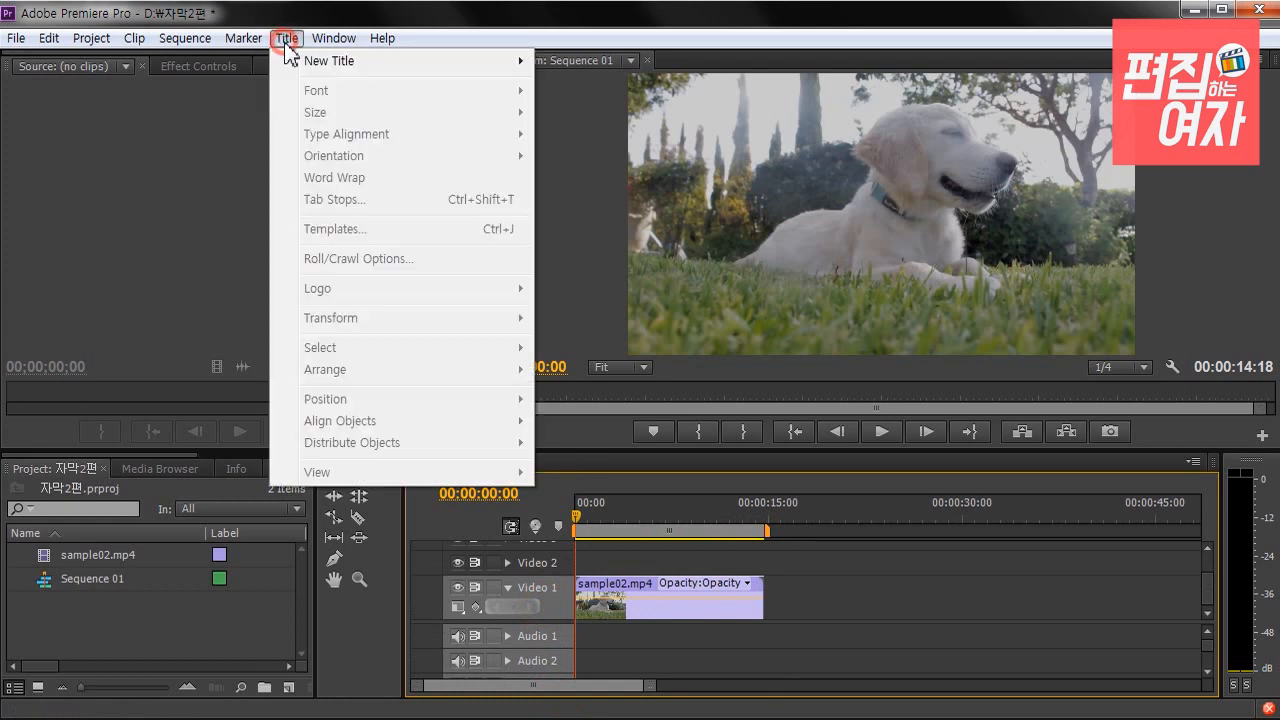
mouse_move(340, 64)
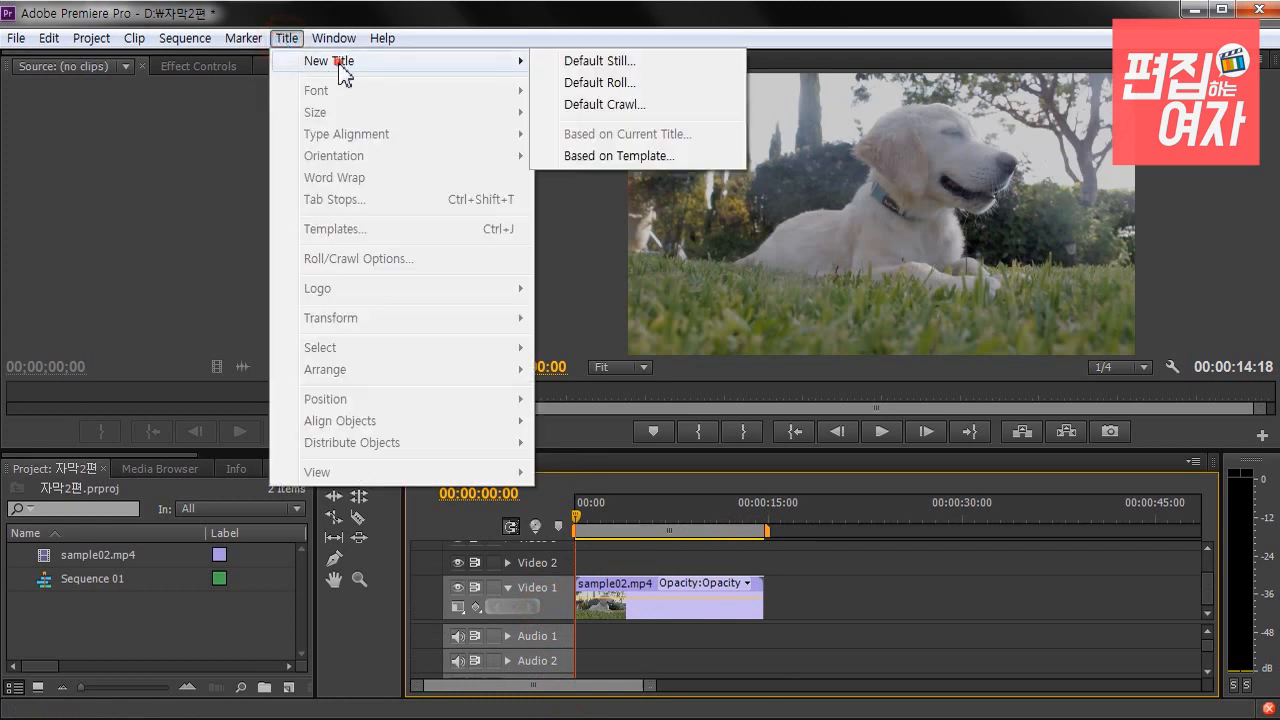
click(653, 64)
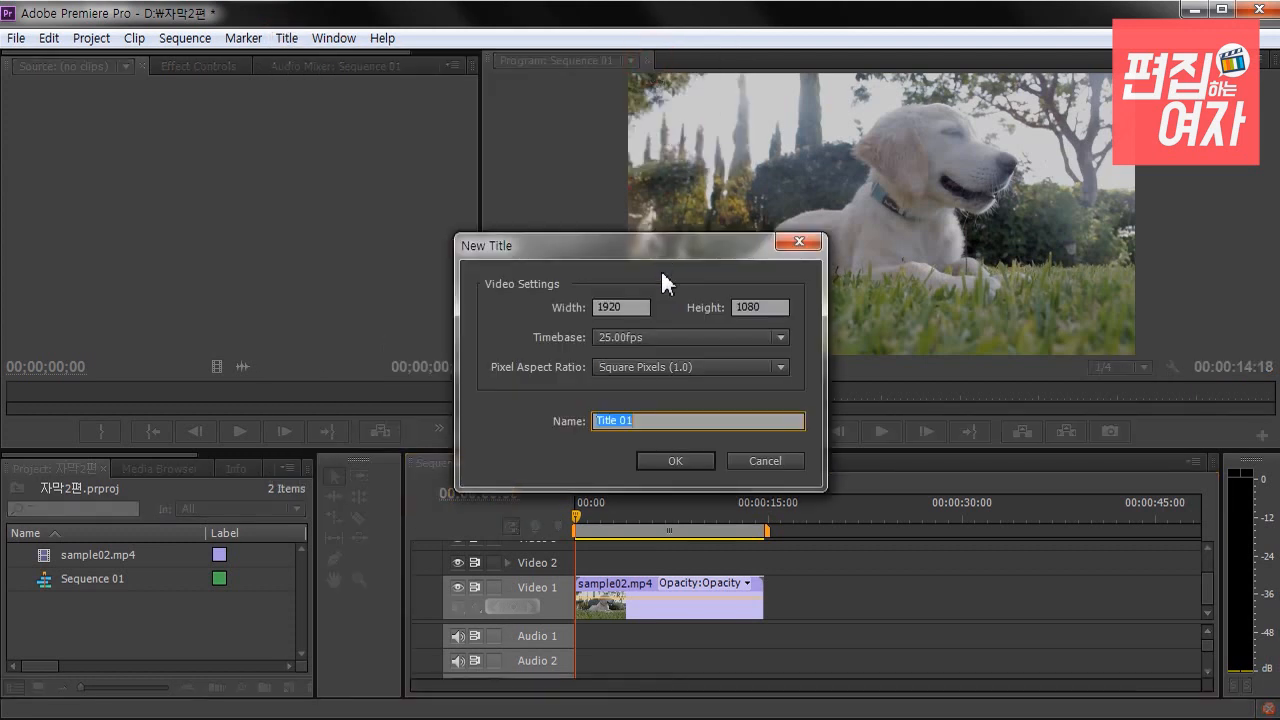
drag(646, 246, 630, 192)
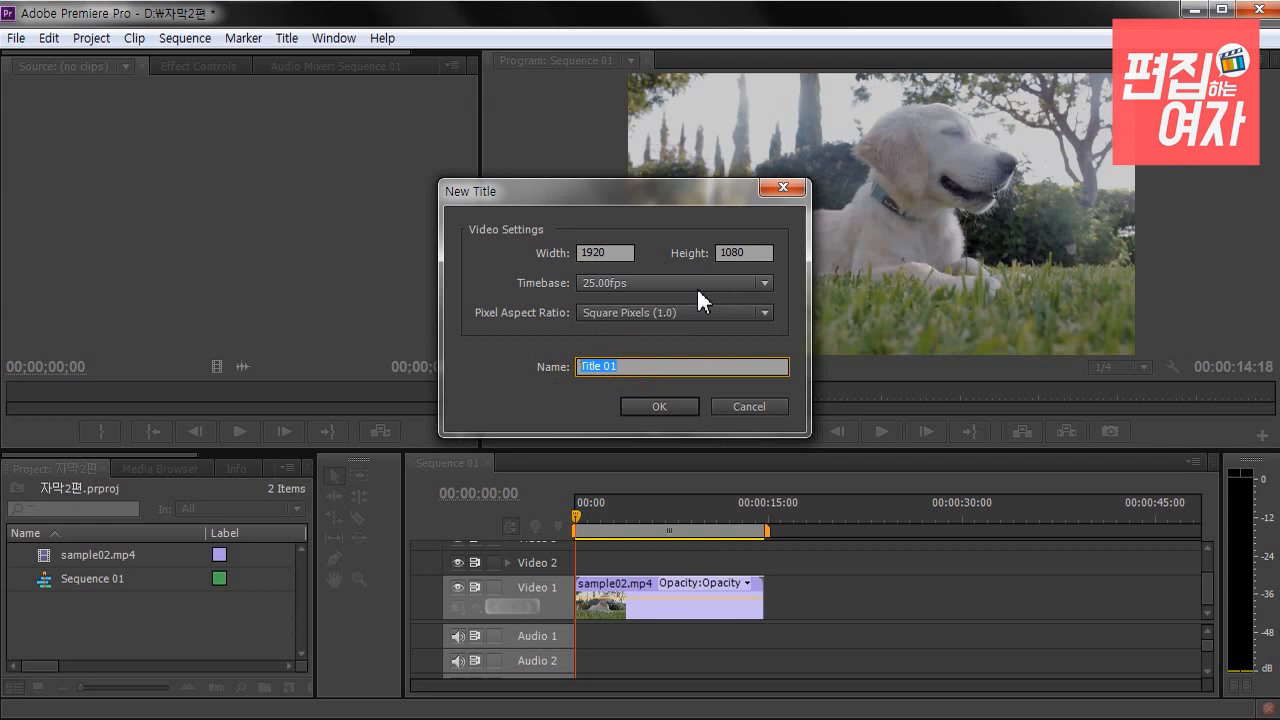
text(자막)
drag(673, 198, 672, 166)
click(650, 373)
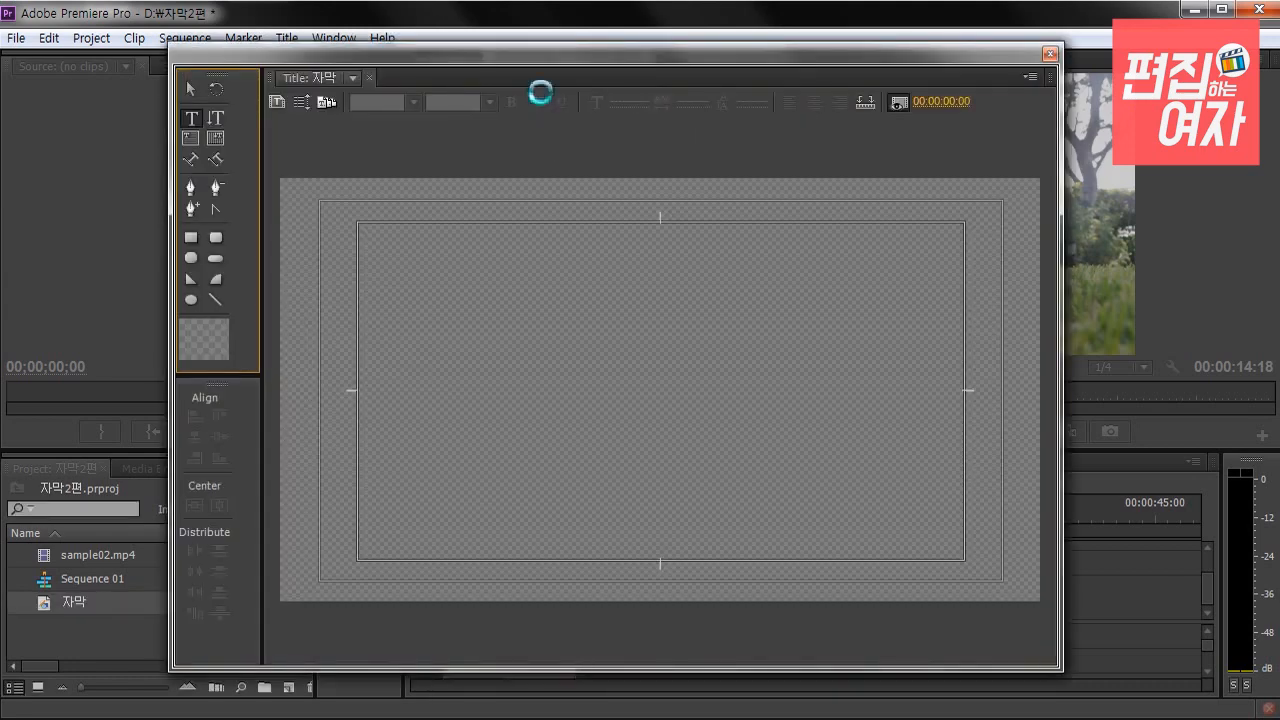
drag(806, 483, 752, 483)
drag(1062, 668, 1189, 676)
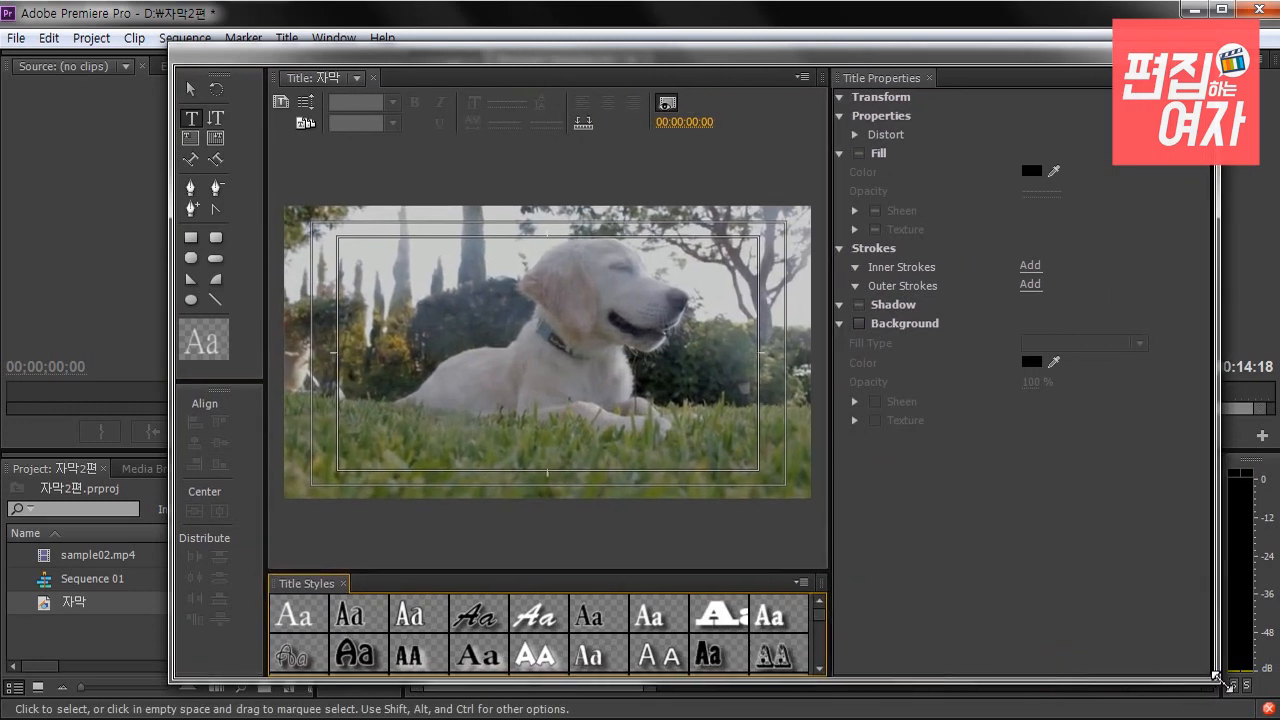
Add the text 멍멍~ to the left of the dog's head, at about X 455, Y 345
click(374, 310)
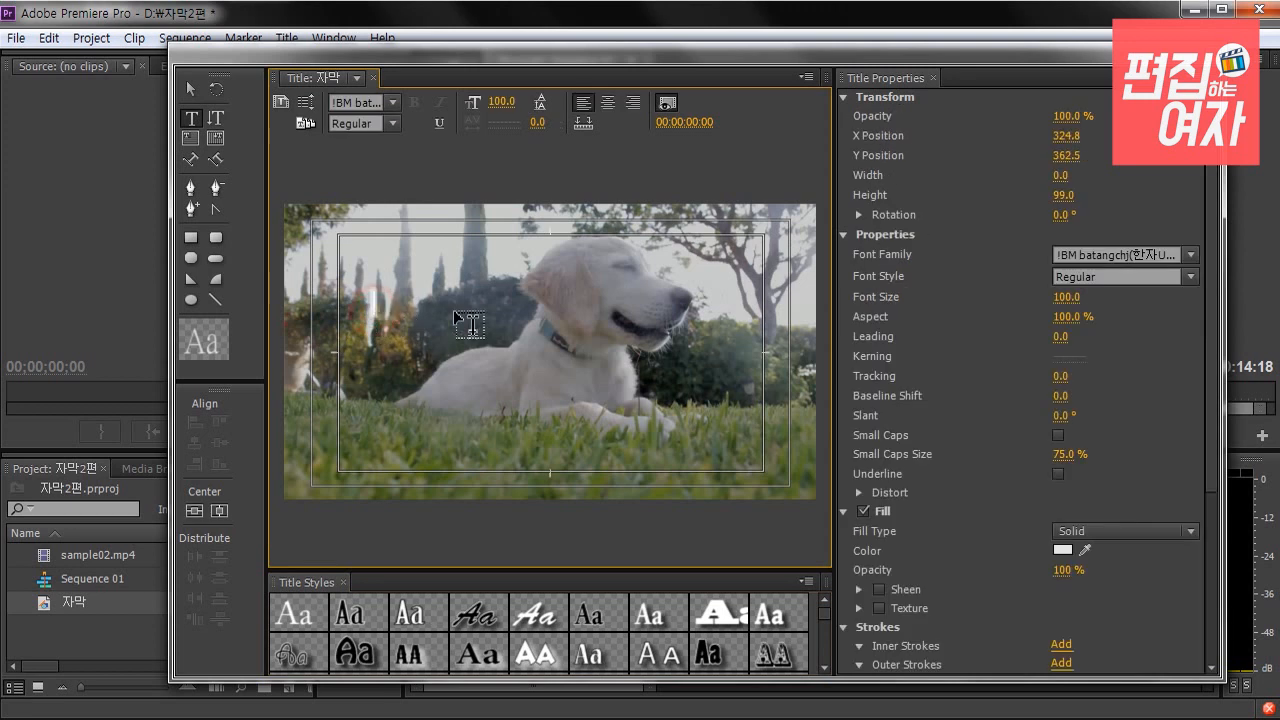
text(냥냥~)
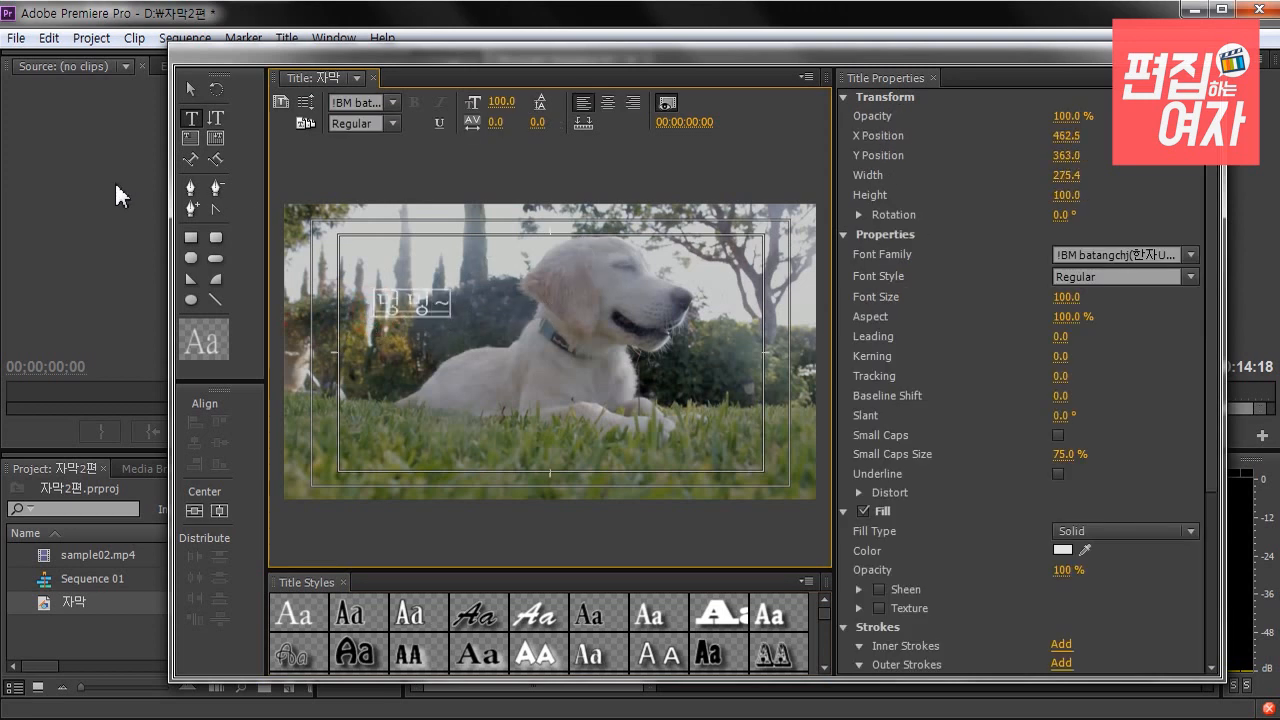
click(190, 88)
click(424, 305)
drag(424, 305, 421, 292)
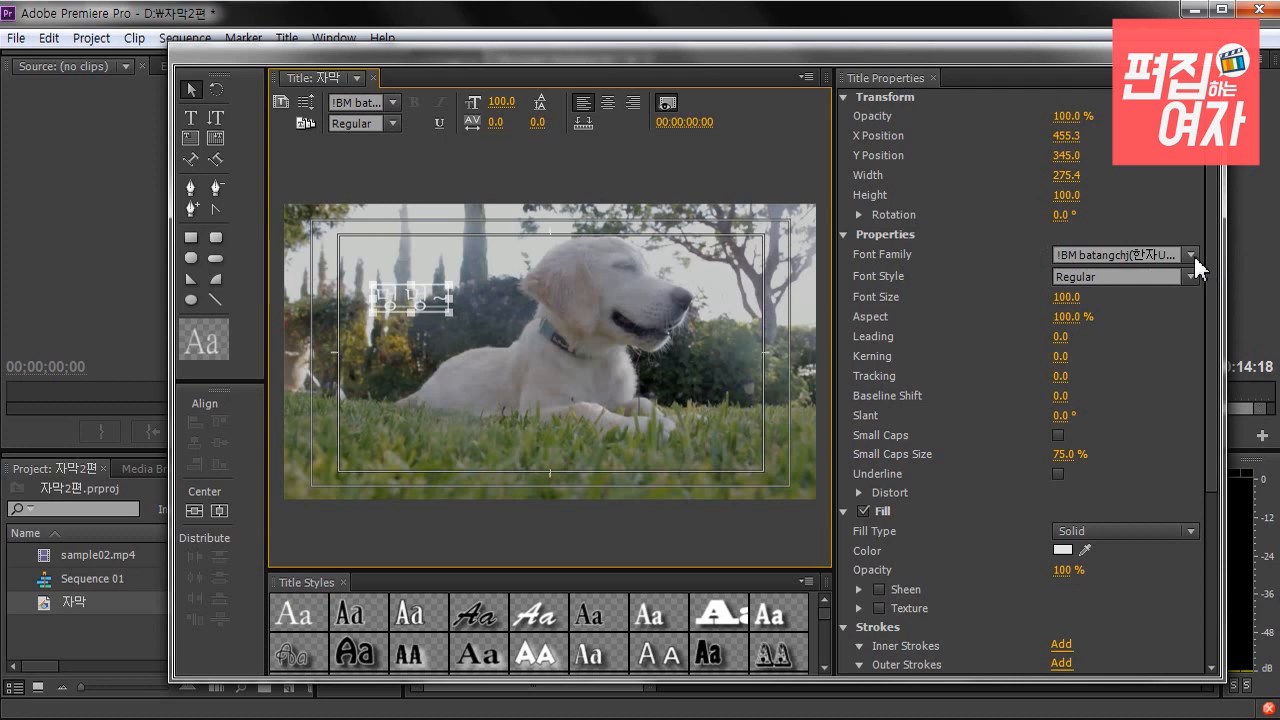
Set the 멍멍~ text's font to BM DoHyeon and scale it to font size about 249, at about X 464, Y 370
click(395, 102)
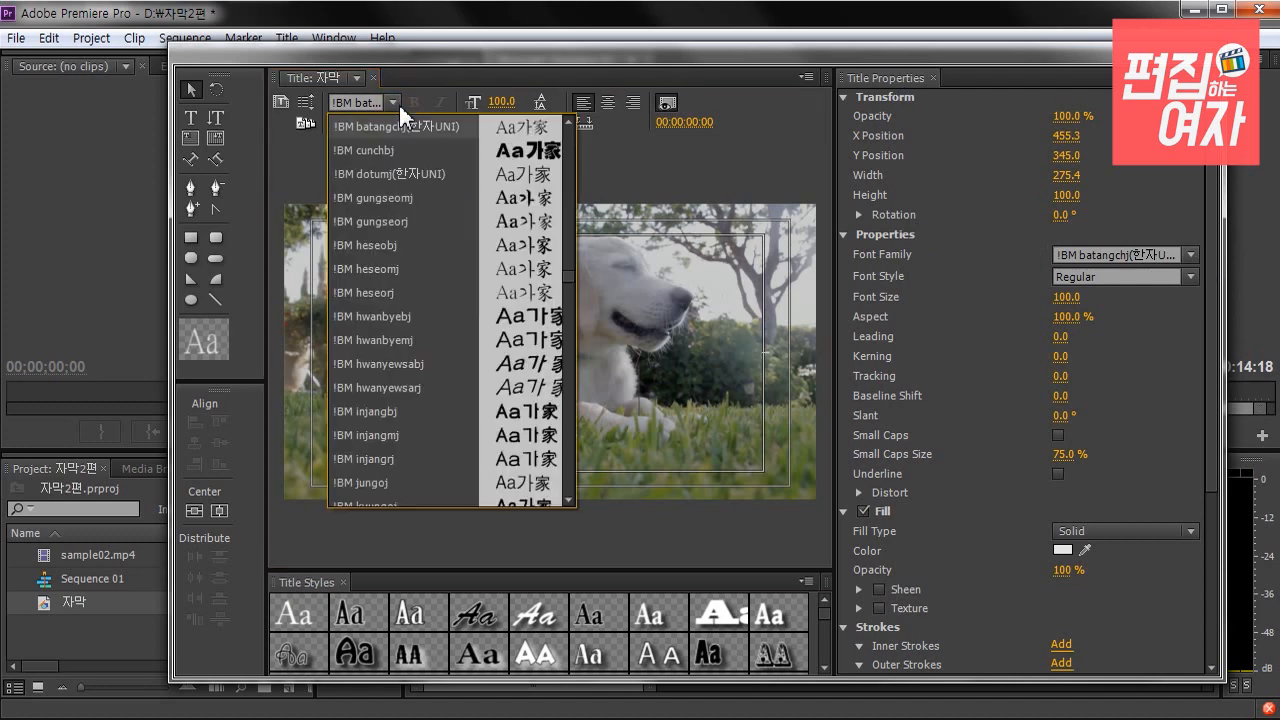
mouse_move(567, 274)
mouse_down()
mouse_move(567, 377)
mouse_move(571, 298)
mouse_up()
click(364, 104)
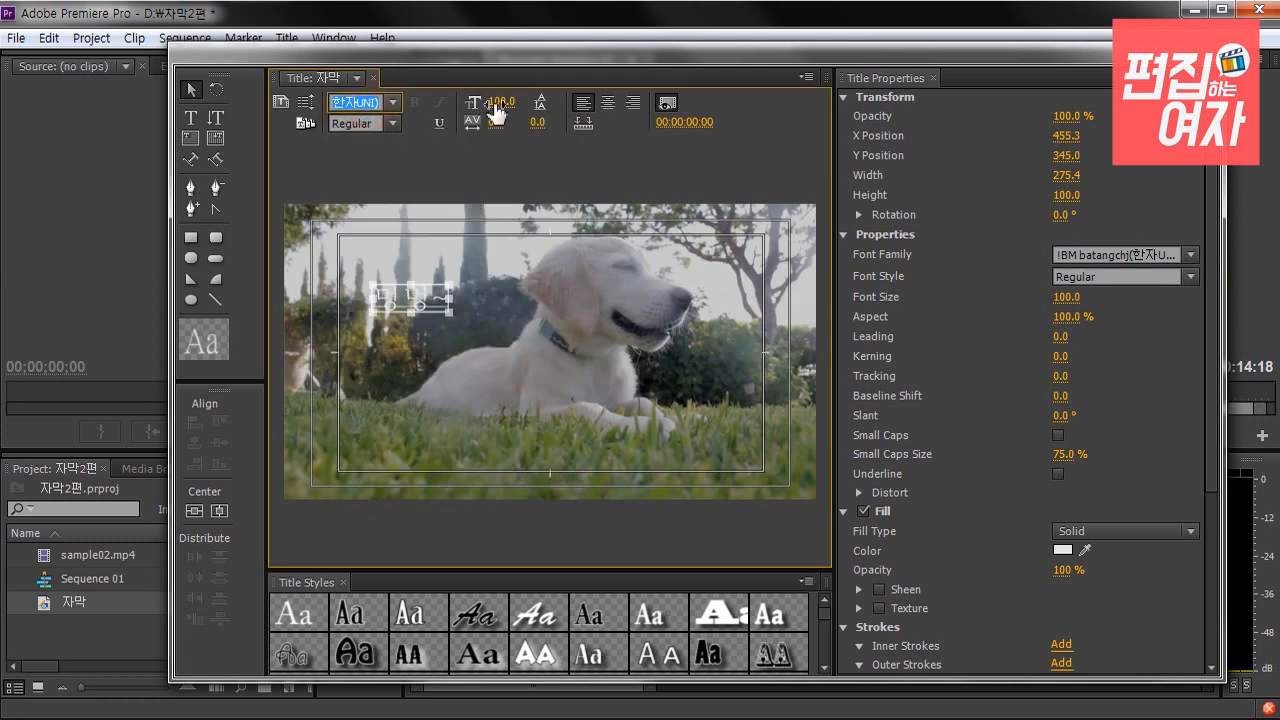
text(A)
key(BackSpace)
text(BM DoH...)
key(Return)
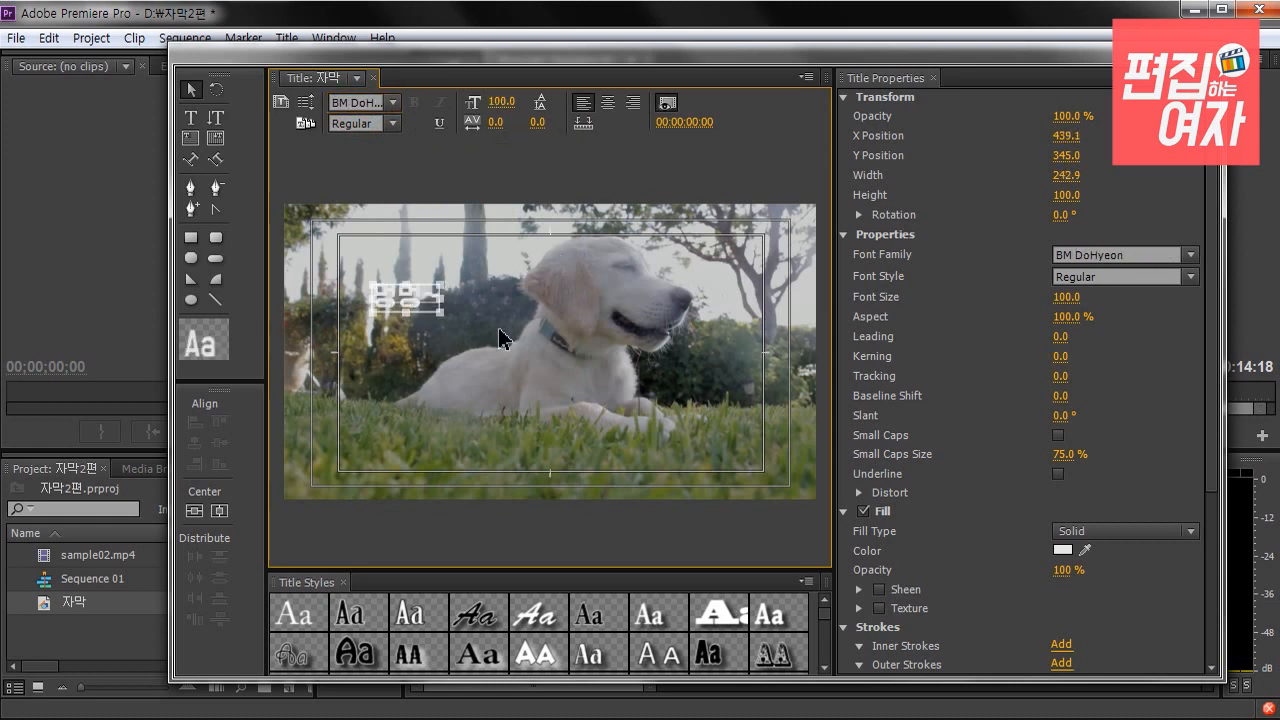
mouse_move(447, 316)
mouse_down()
mouse_move(494, 334)
mouse_move(436, 301)
mouse_up()
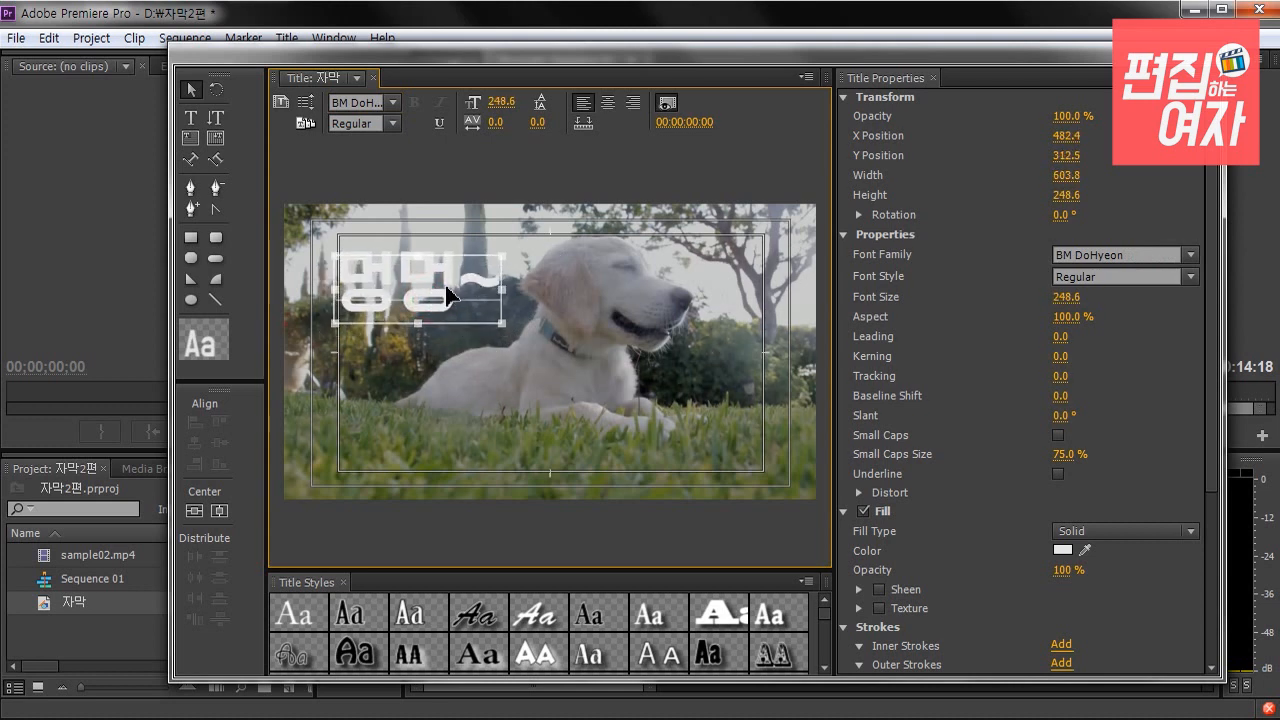
drag(440, 287, 449, 311)
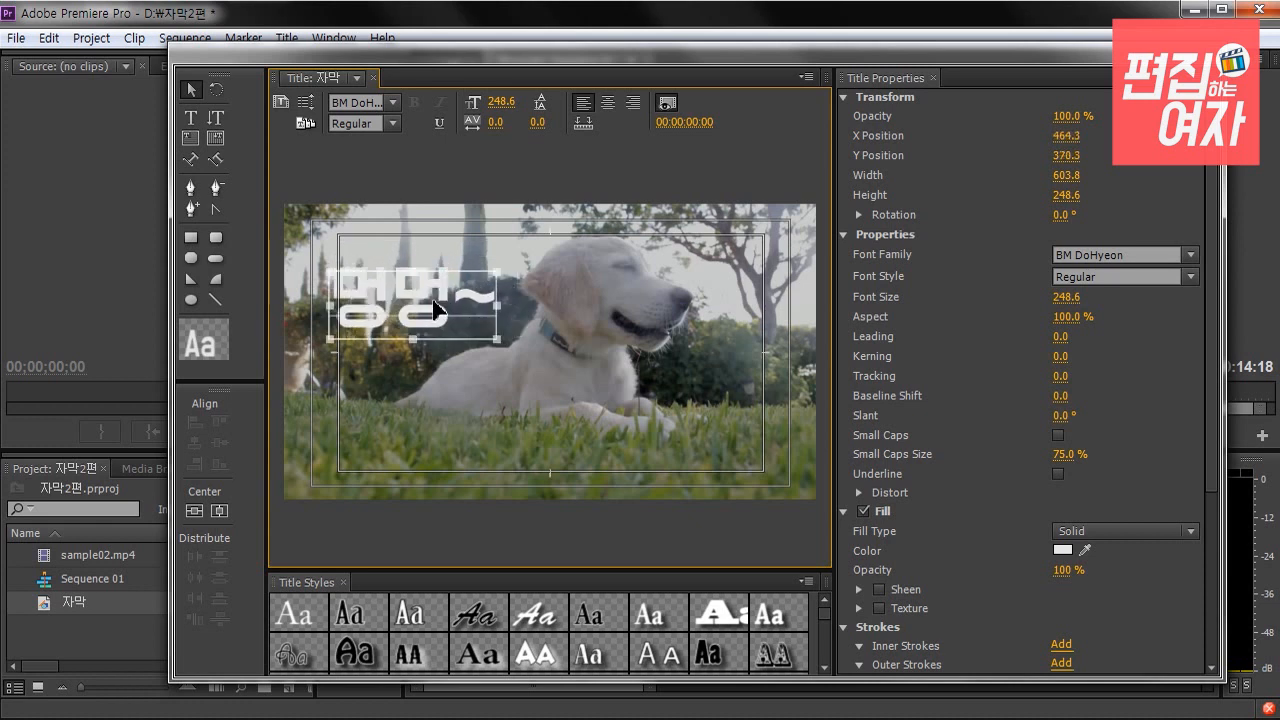
Draw an area text box about 670 x 490 over the dog's head and enter 123123123
click(191, 140)
drag(549, 266, 733, 399)
text(123123123)
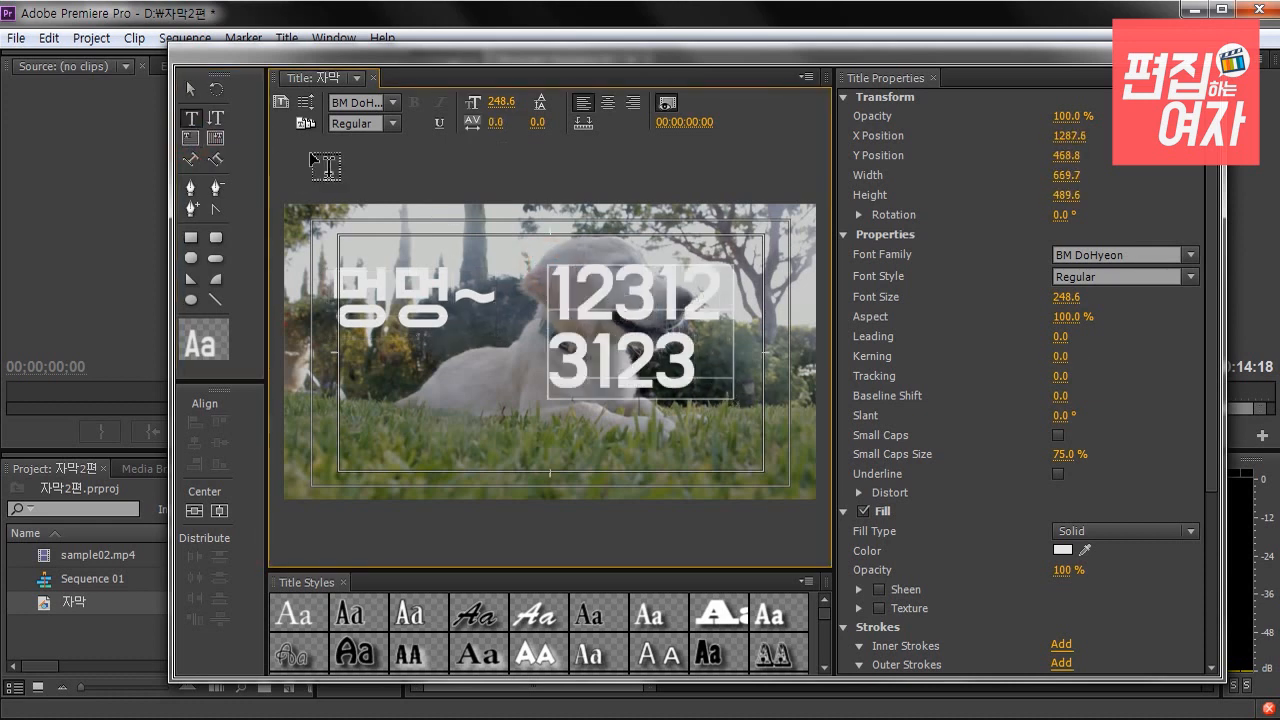
Delete the 123123123 area text and the 멍멍~ text from the title
click(190, 88)
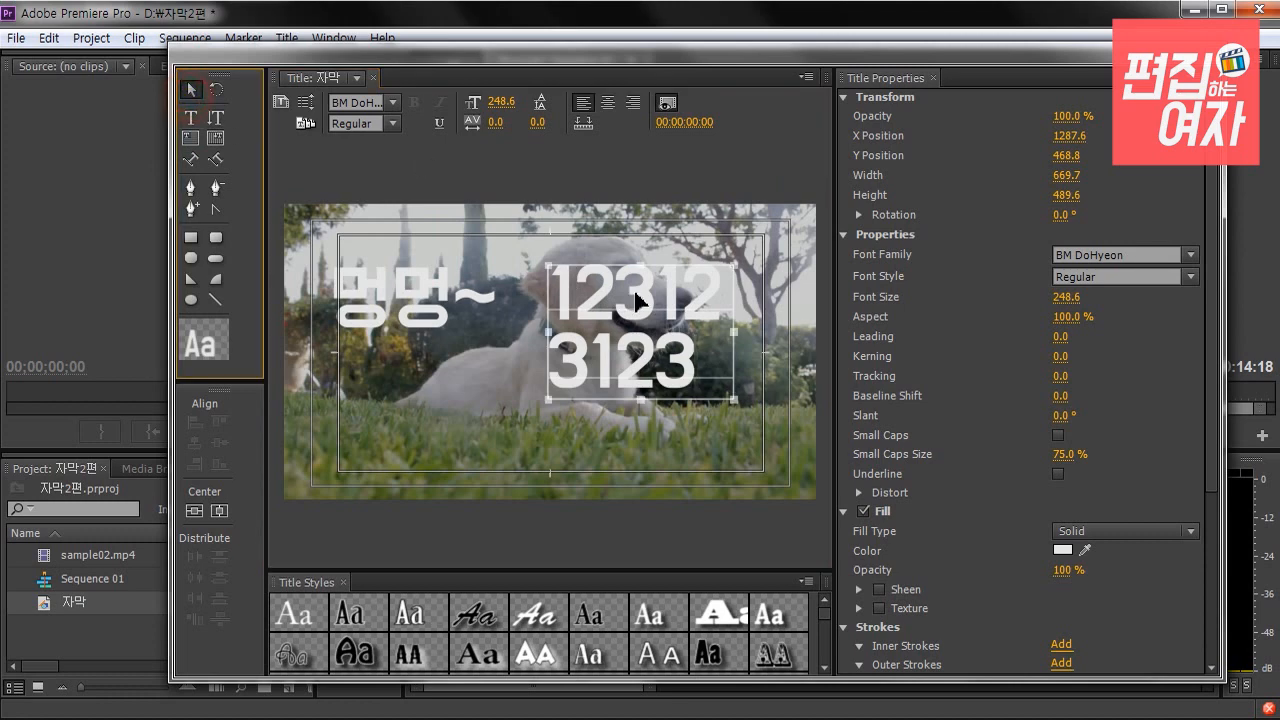
key(Delete)
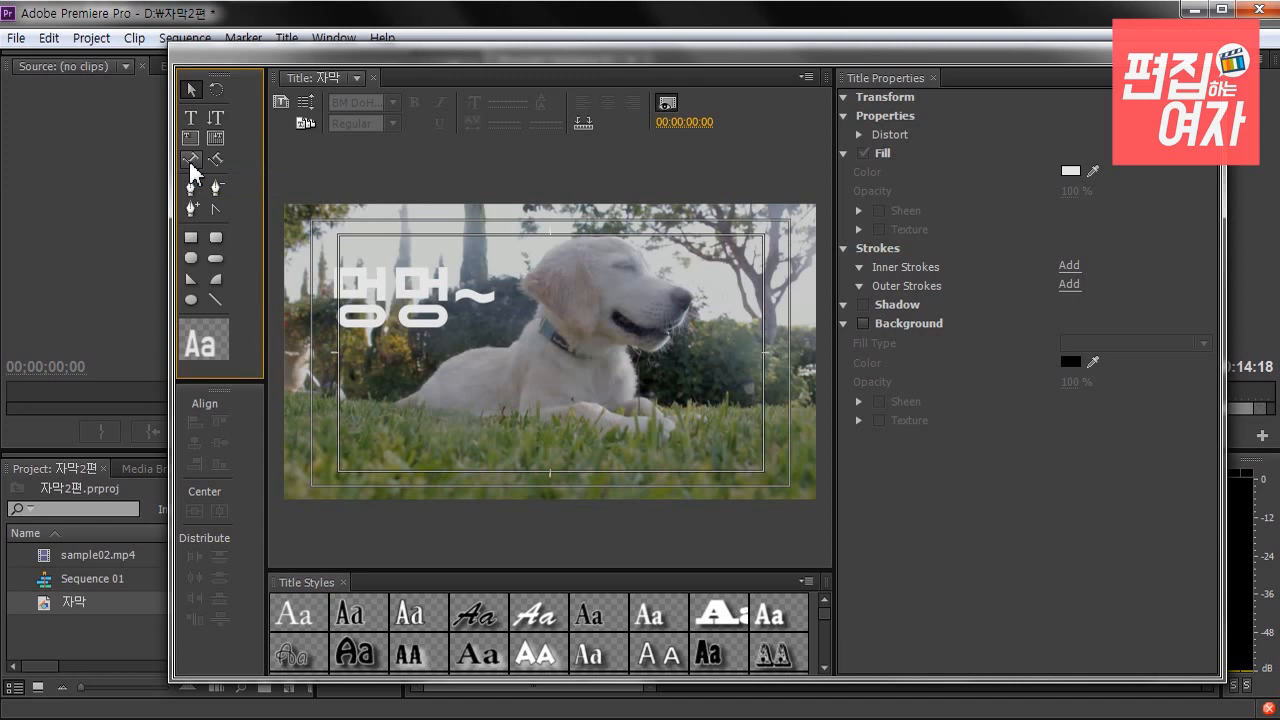
click(413, 317)
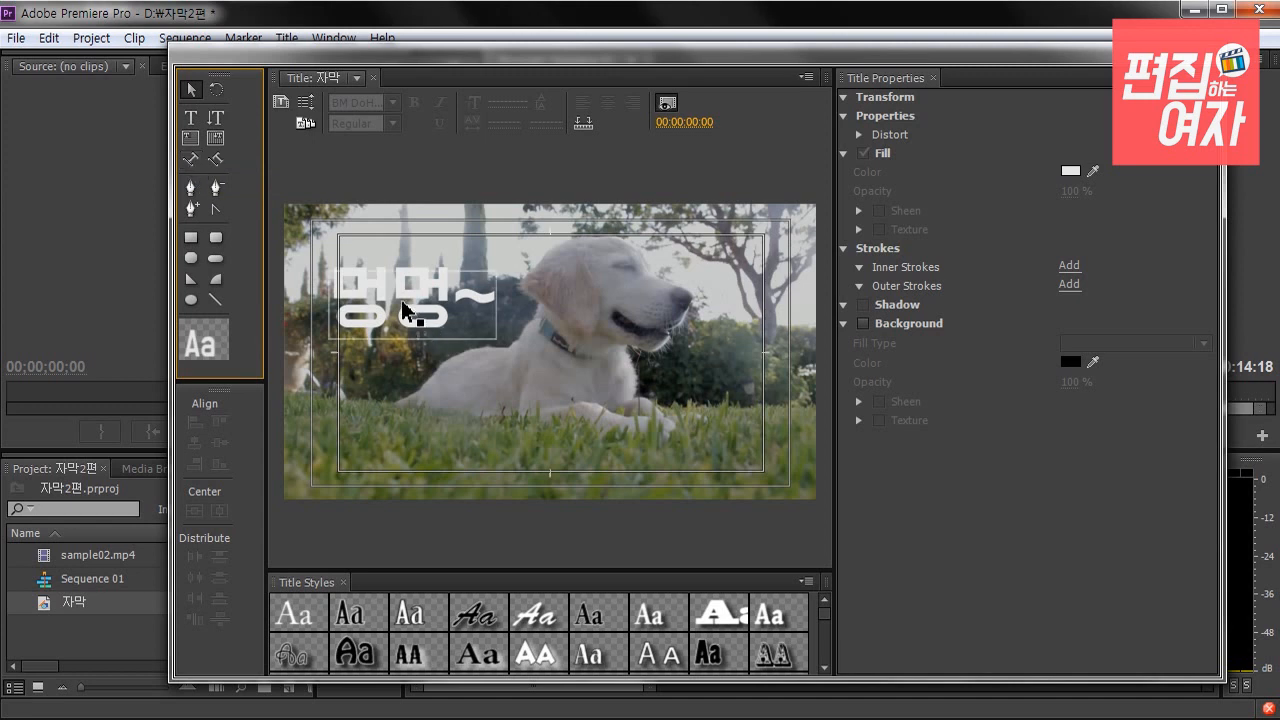
click(401, 299)
key(Delete)
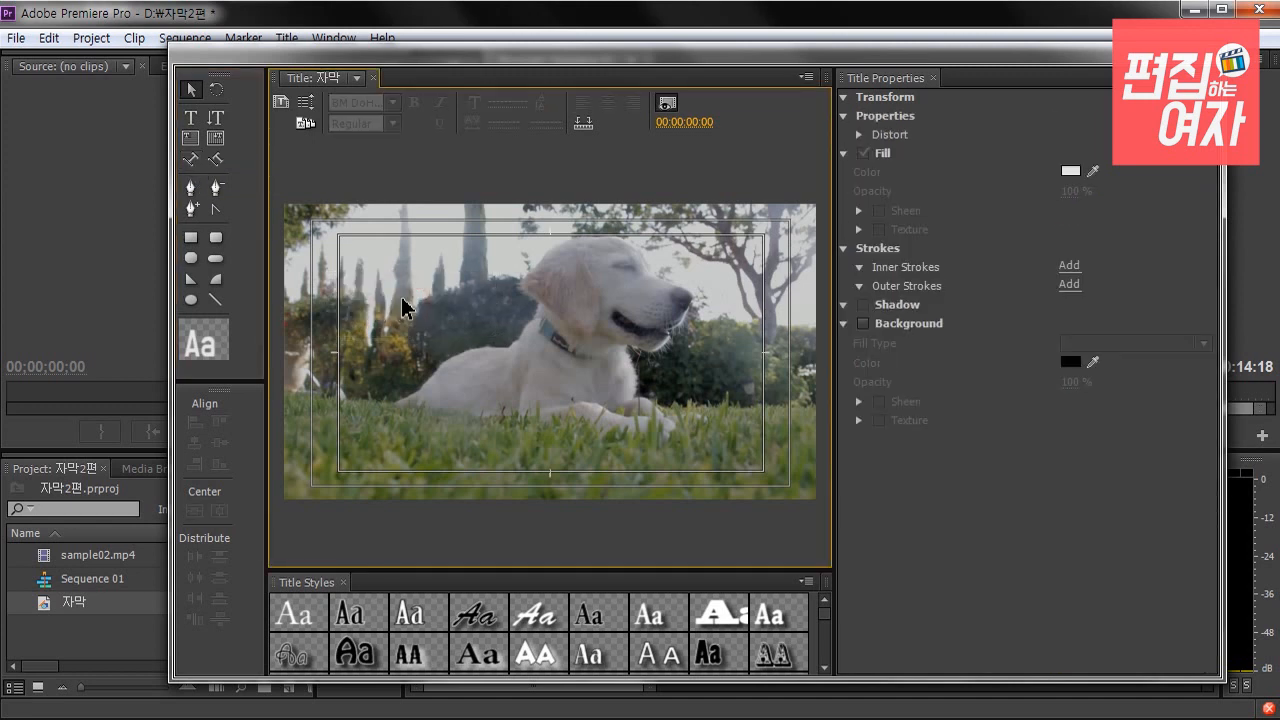
Draw a curved text path about 582 x 209 rising from the grass toward the dog's chest with the Path Type tool
click(190, 159)
click(334, 390)
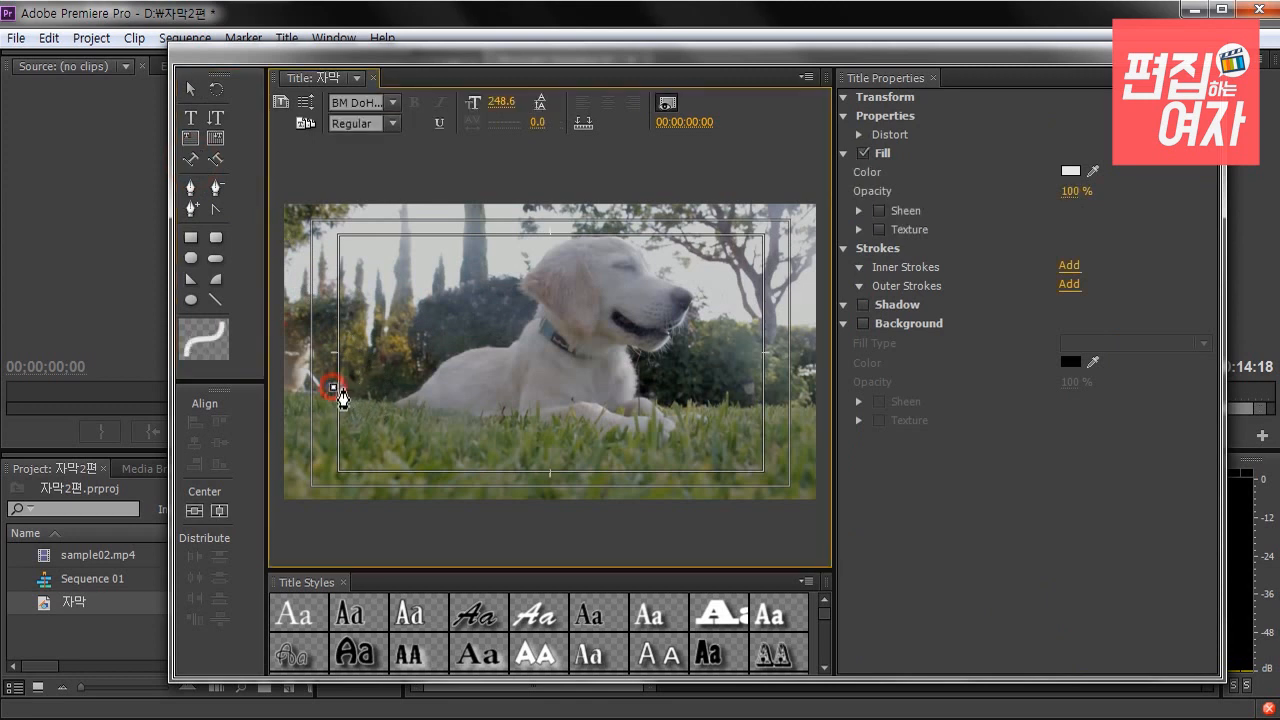
click(380, 391)
click(446, 357)
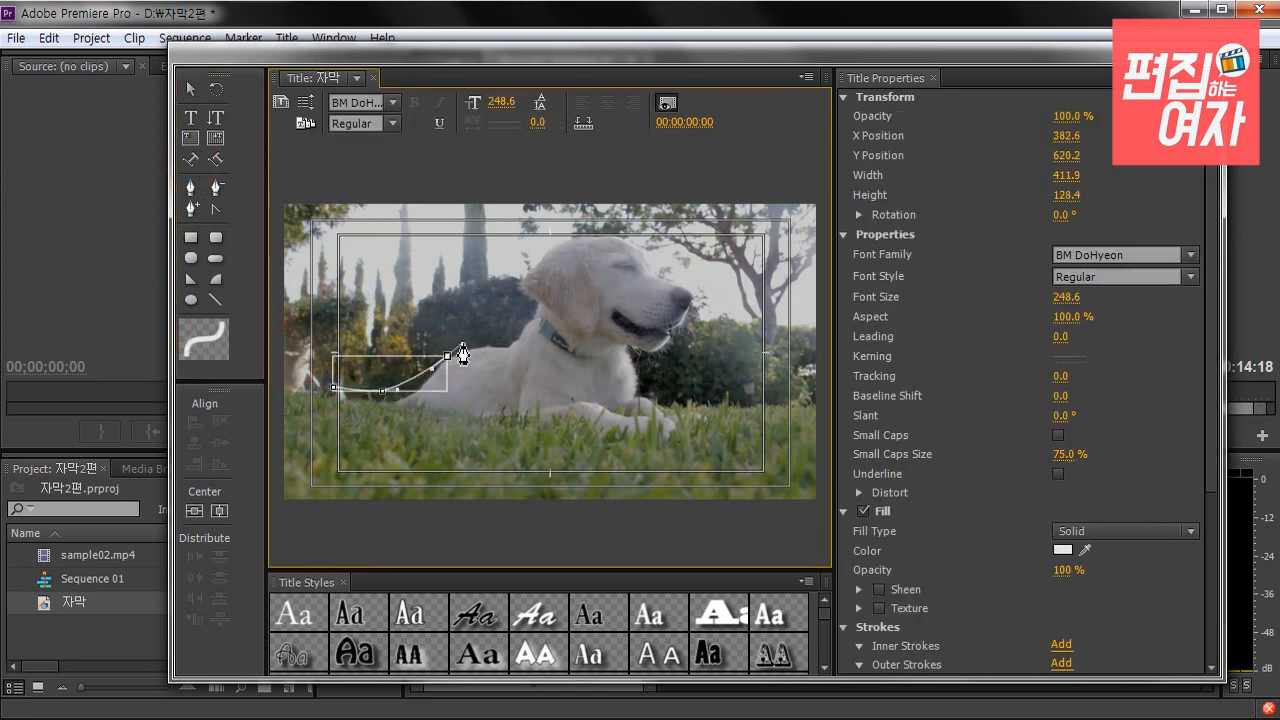
drag(494, 334, 511, 336)
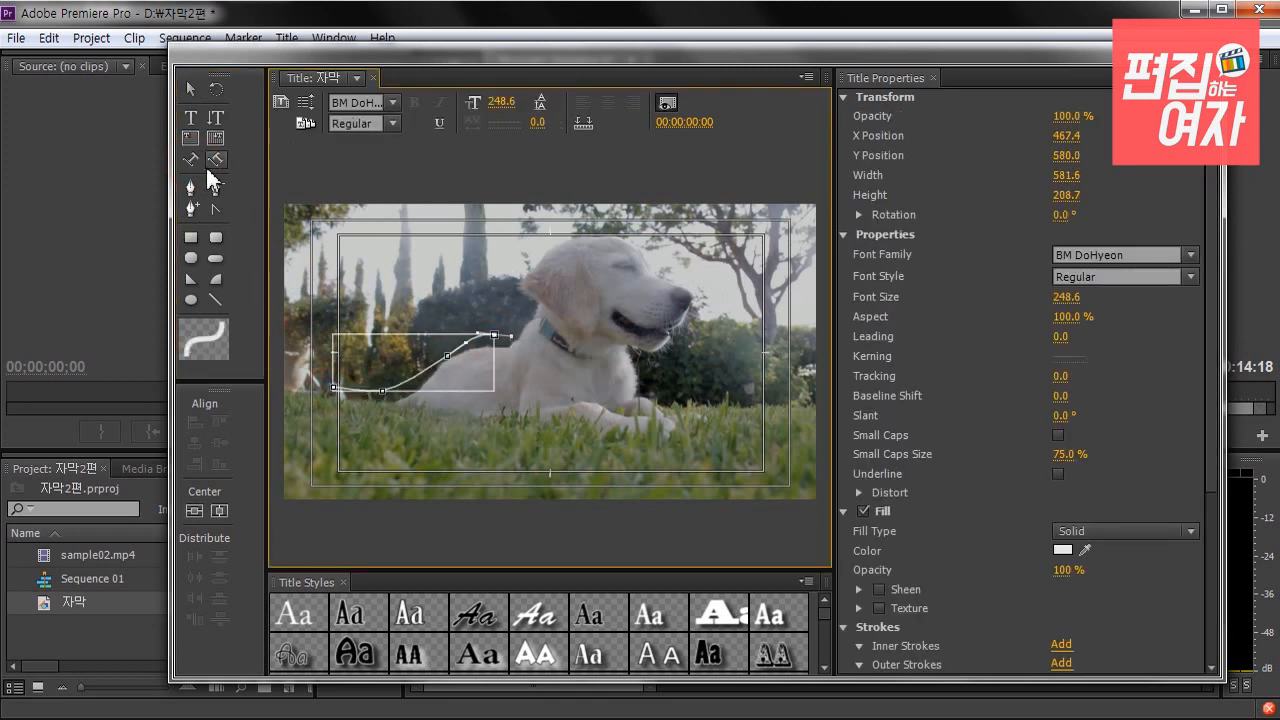
Enter 멍멍 along the curved path and move the path text up to about X 438, Y 421
click(190, 117)
click(343, 385)
text(a jda)
key(BackSpace)
key(BackSpace)
key(BackSpace)
key(BackSpace)
key(BackSpace)
text(멍멍)
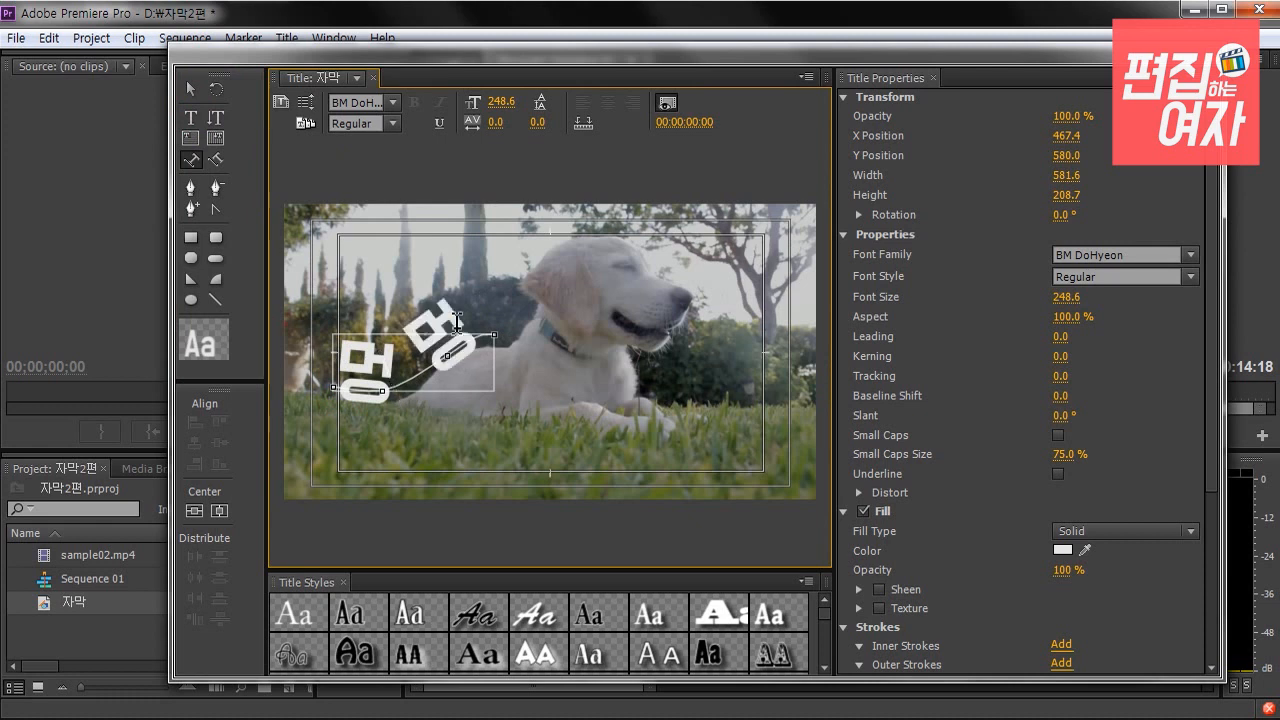
click(190, 88)
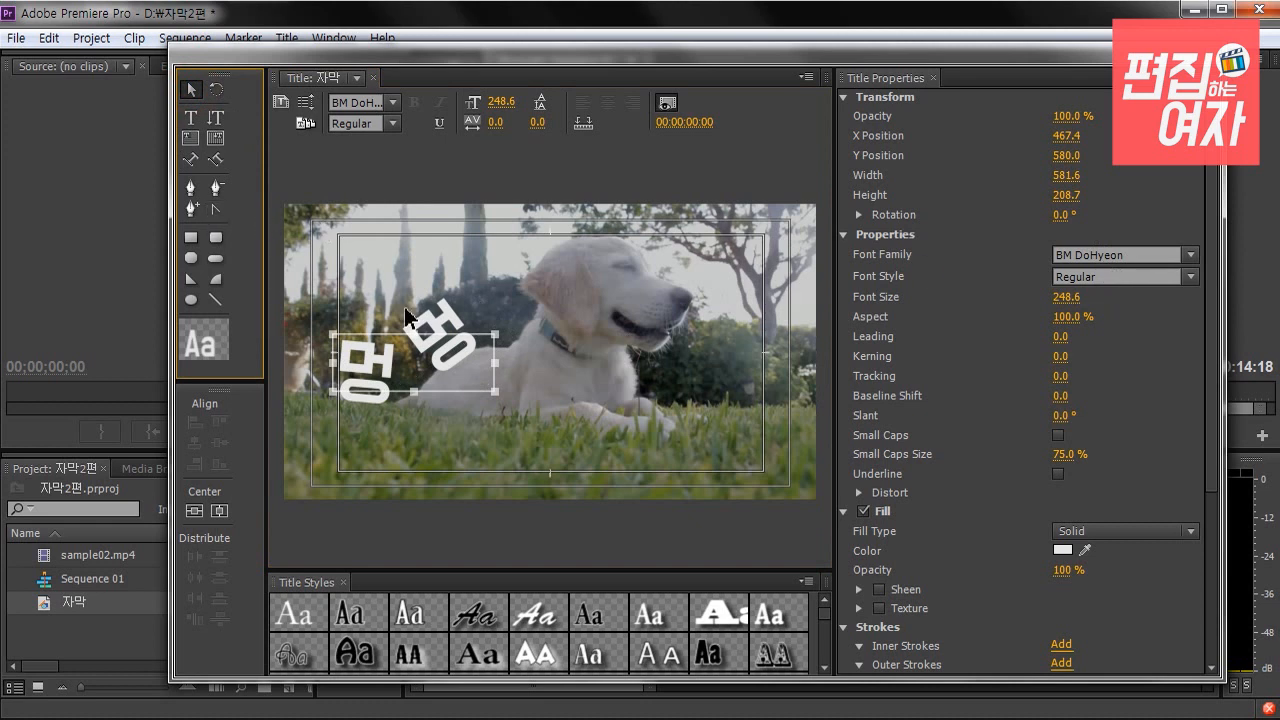
drag(447, 354, 437, 312)
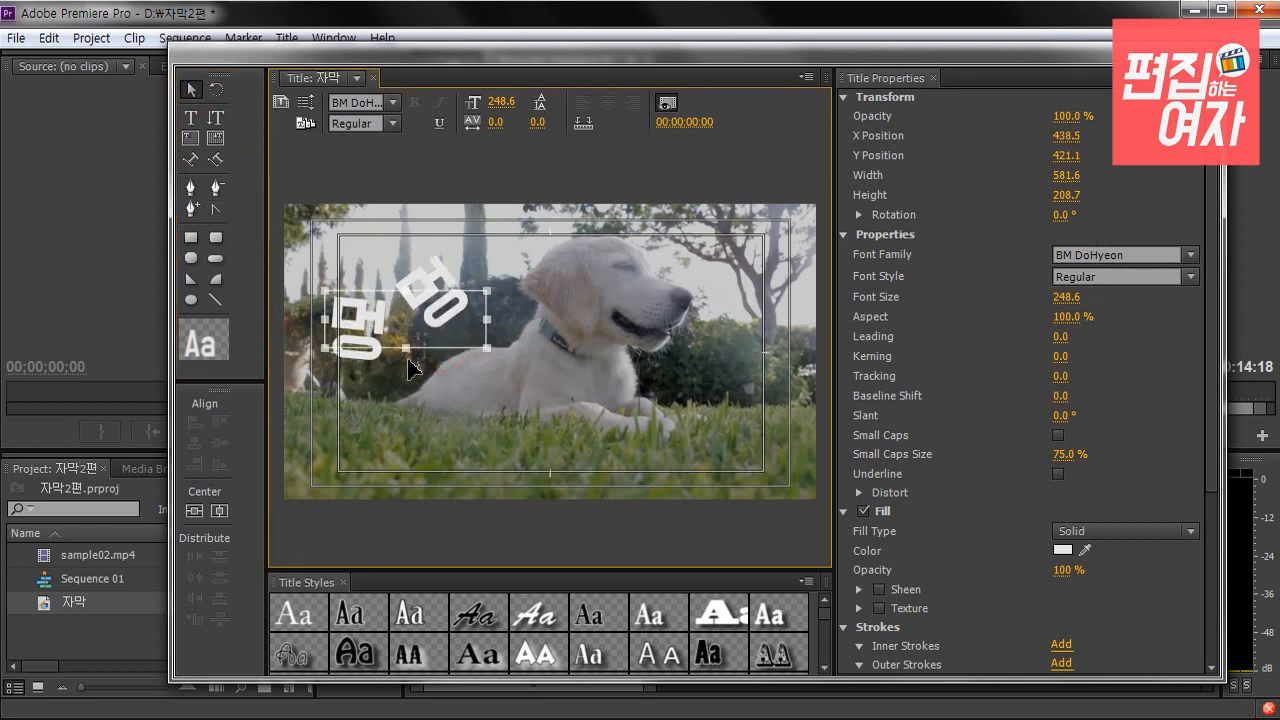
Undo the last move of the 멍멍 path text and draw a rectangle about 856 x 196 above it
key(ctrl+z)
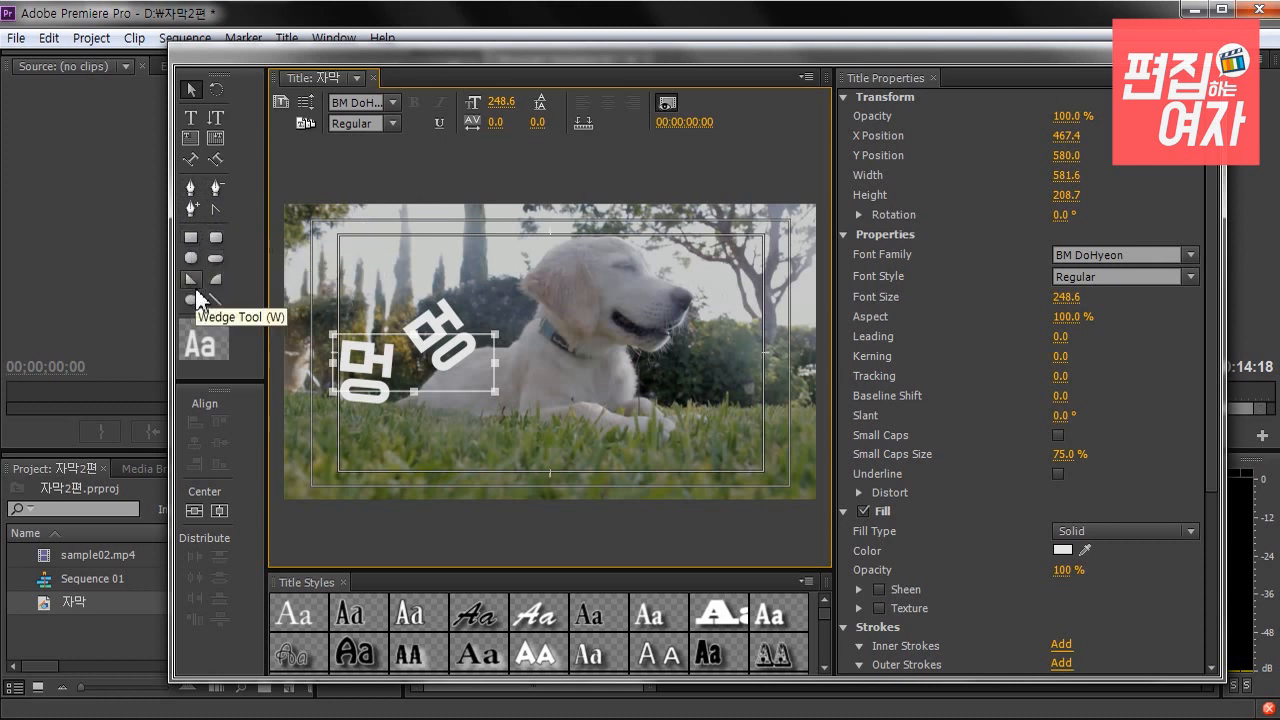
click(190, 237)
drag(373, 237, 610, 289)
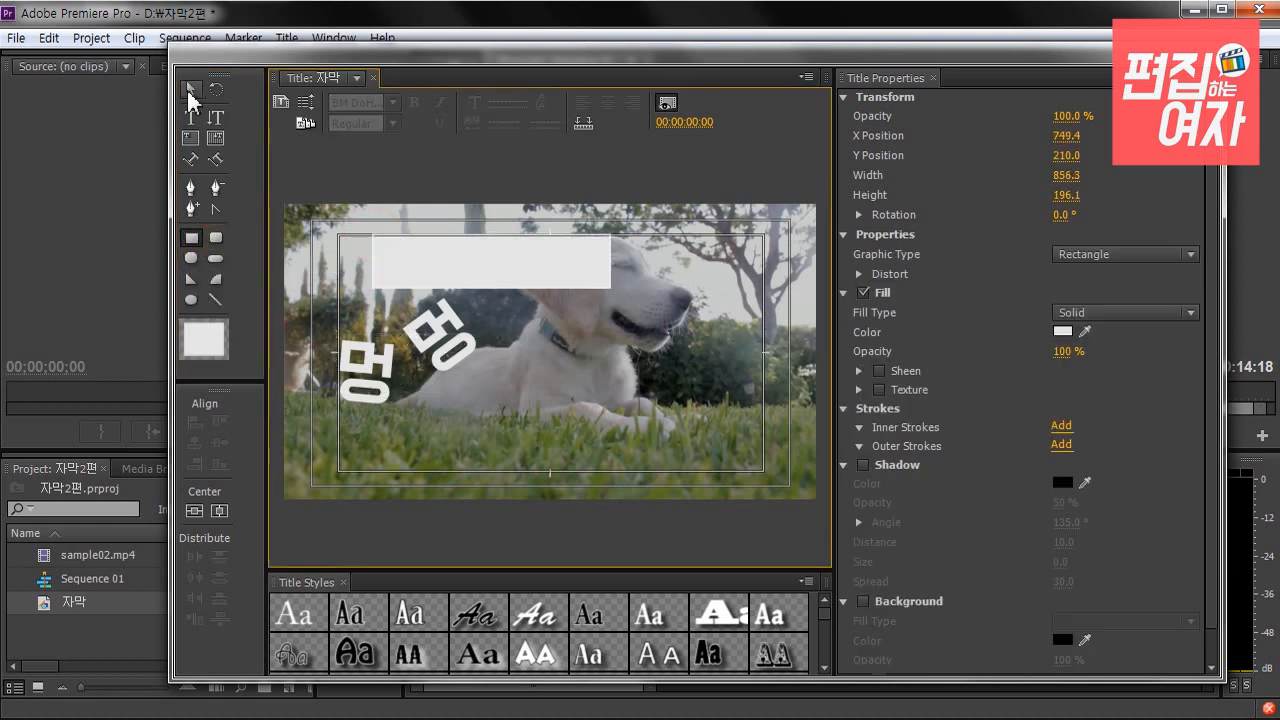
Delete the rectangle above the 멍멍 path text
click(190, 88)
click(463, 285)
key(Delete)
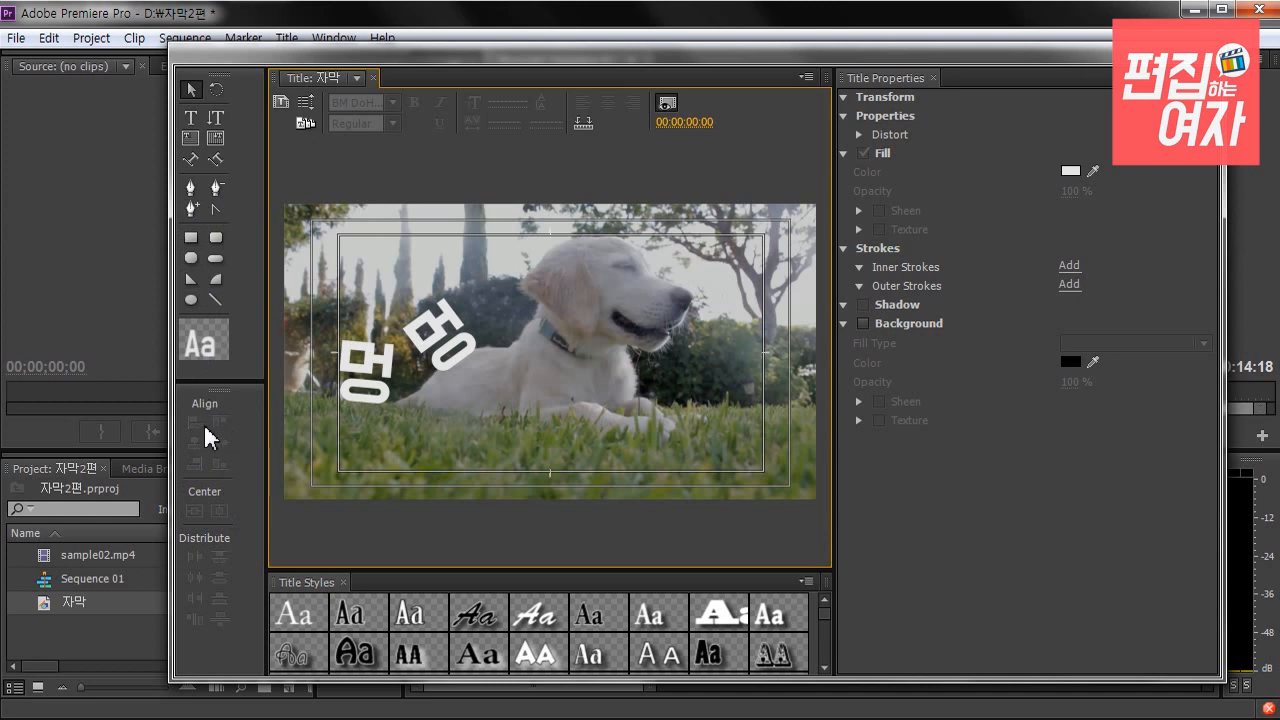
Try moving the 멍멍 path text across the dog's body and undo the move
click(435, 353)
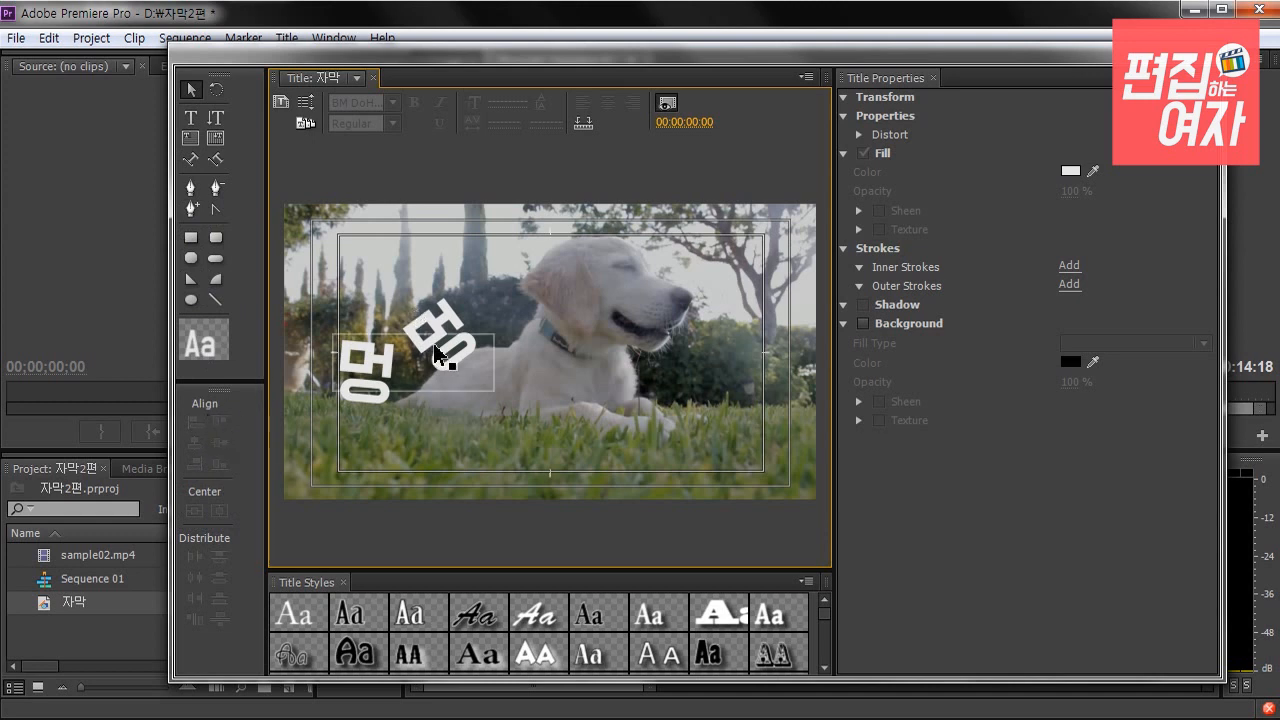
drag(435, 353, 418, 357)
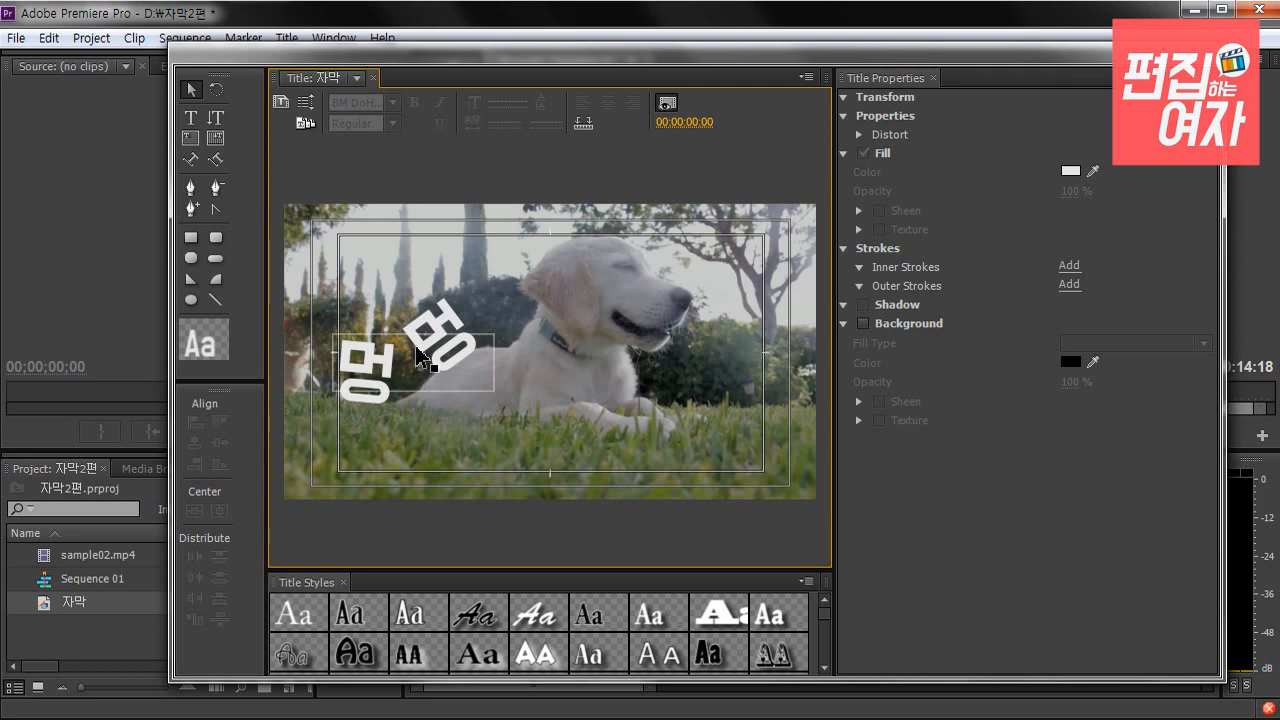
click(405, 372)
drag(405, 372, 556, 372)
key(ctrl+z)
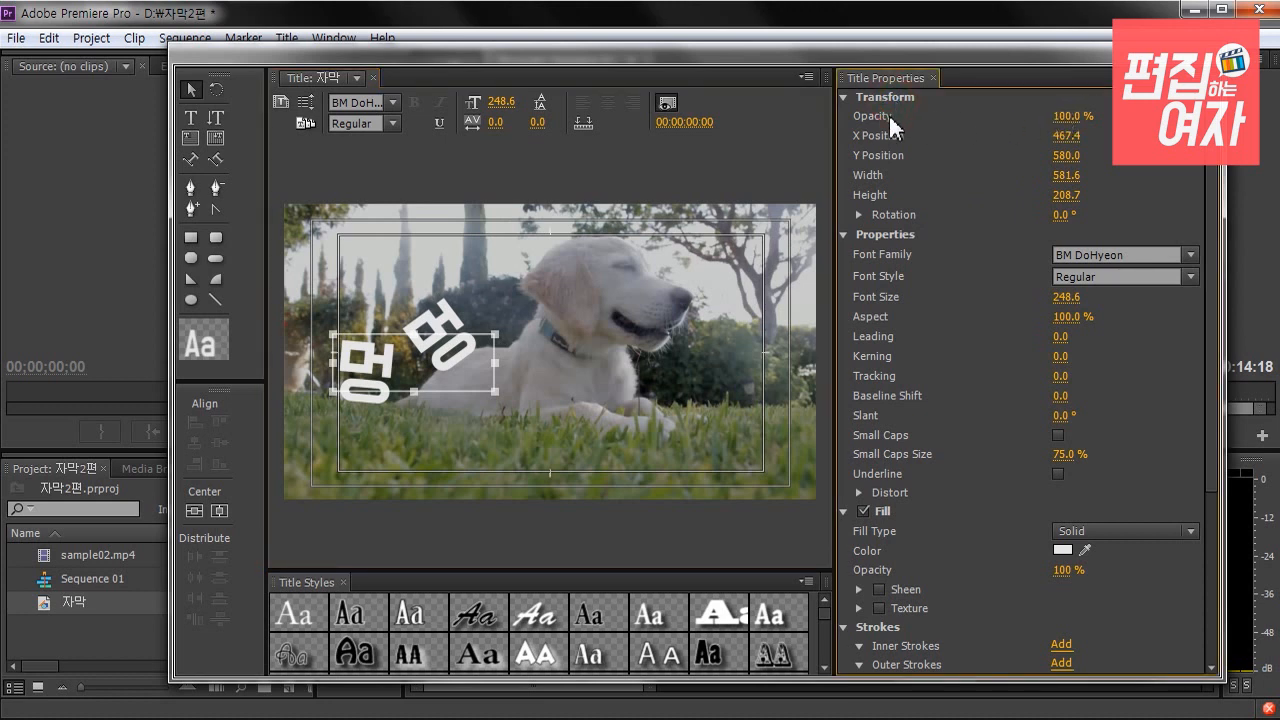
Try an opacity of 76% on the 멍멍 path text and restore it to 100%
click(1066, 116)
text(76)
key(Return)
mouse_move(1066, 116)
mouse_down()
mouse_move(1036, 116)
mouse_move(1090, 116)
mouse_up()
Try transforming the 멍멍 path text from its lower corner and undo the change
click(427, 381)
drag(501, 398, 543, 340)
key(ctrl+z)
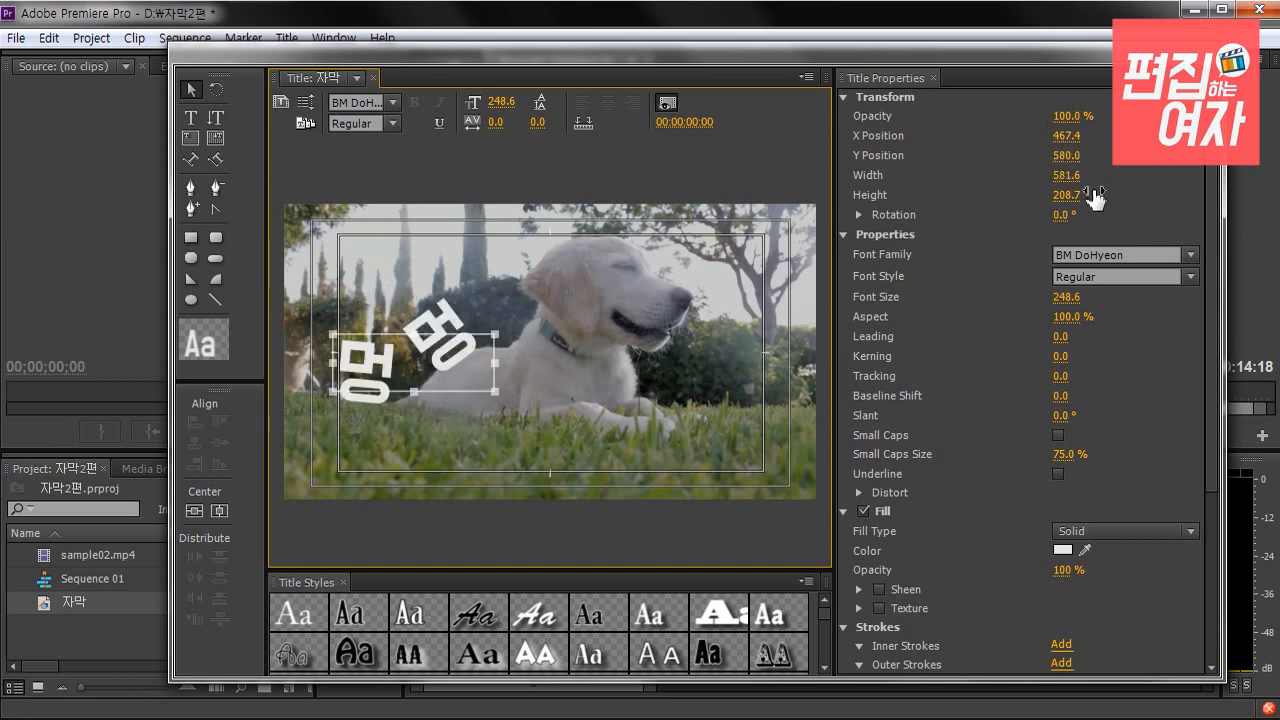
Choose the Regular font style for the path text and set its font size to 183.6
click(844, 97)
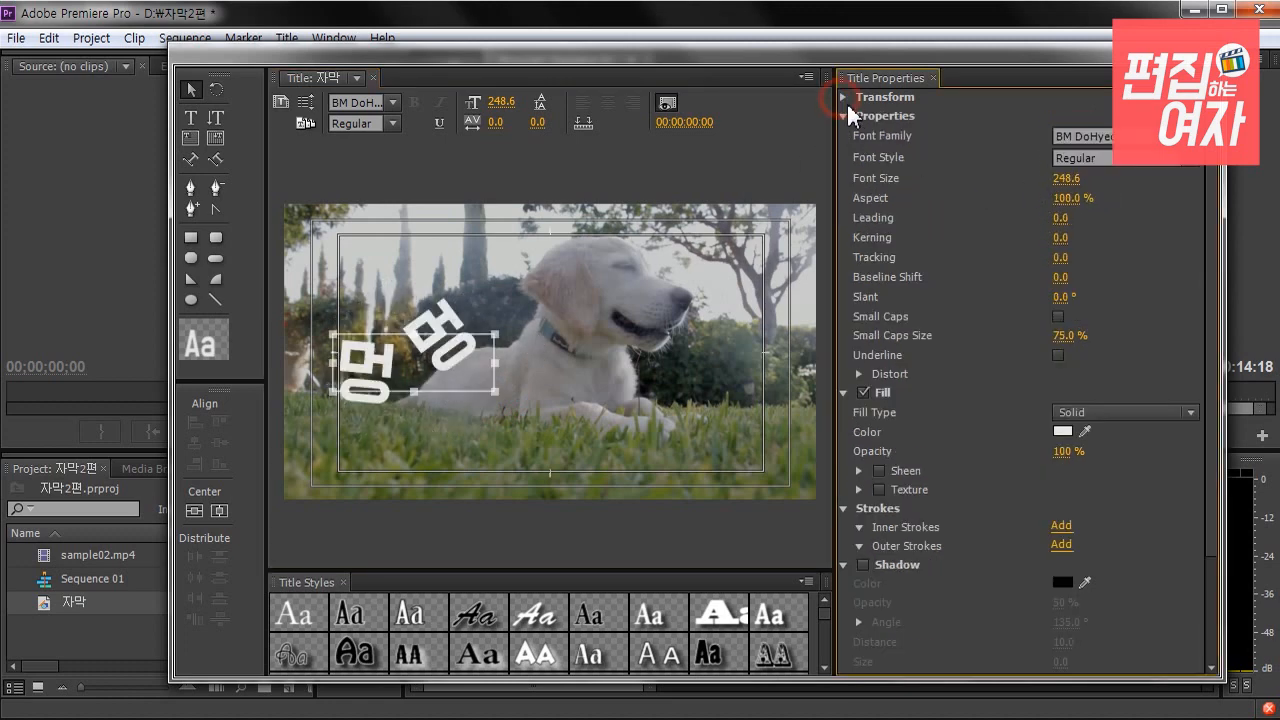
click(883, 157)
click(1192, 160)
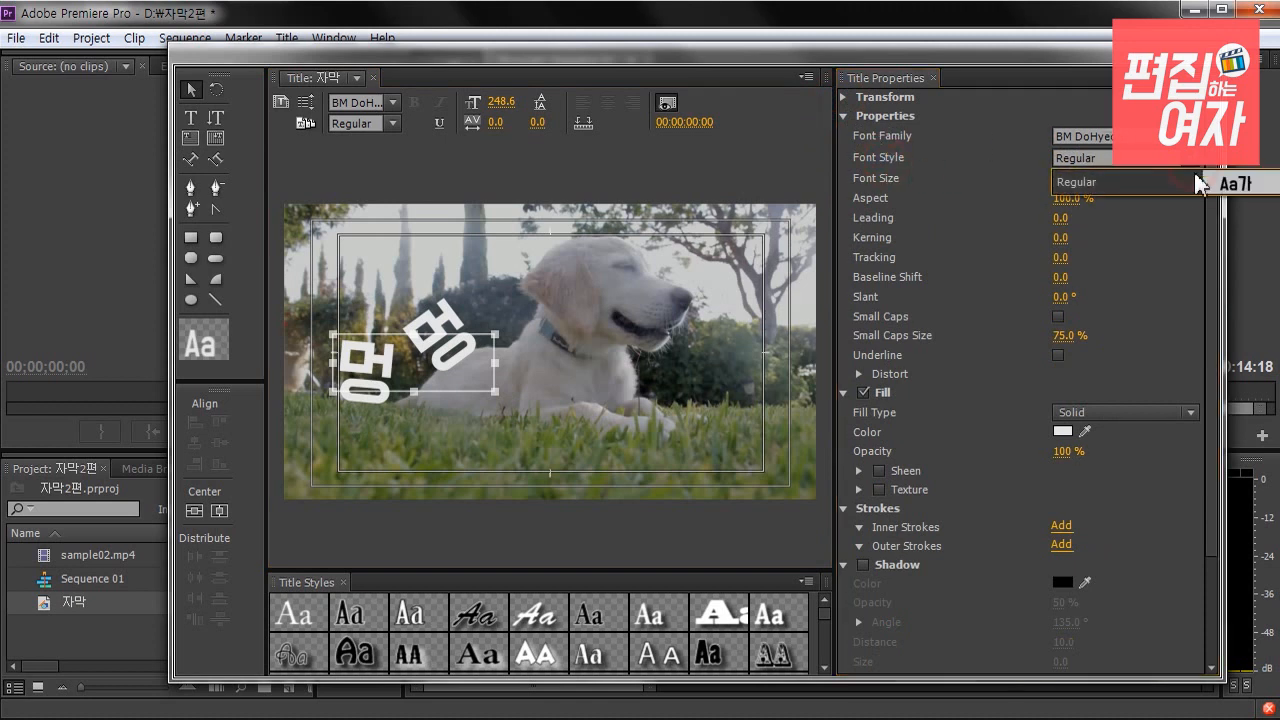
click(1167, 182)
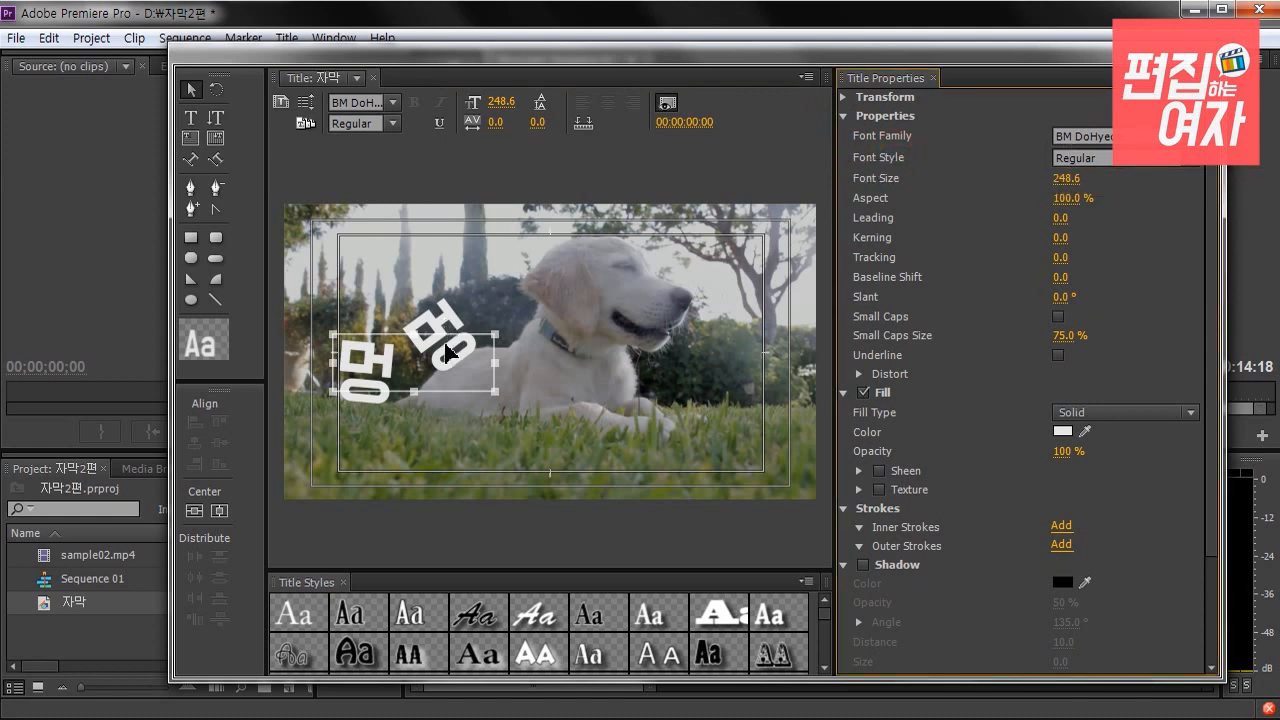
drag(1063, 178, 1000, 178)
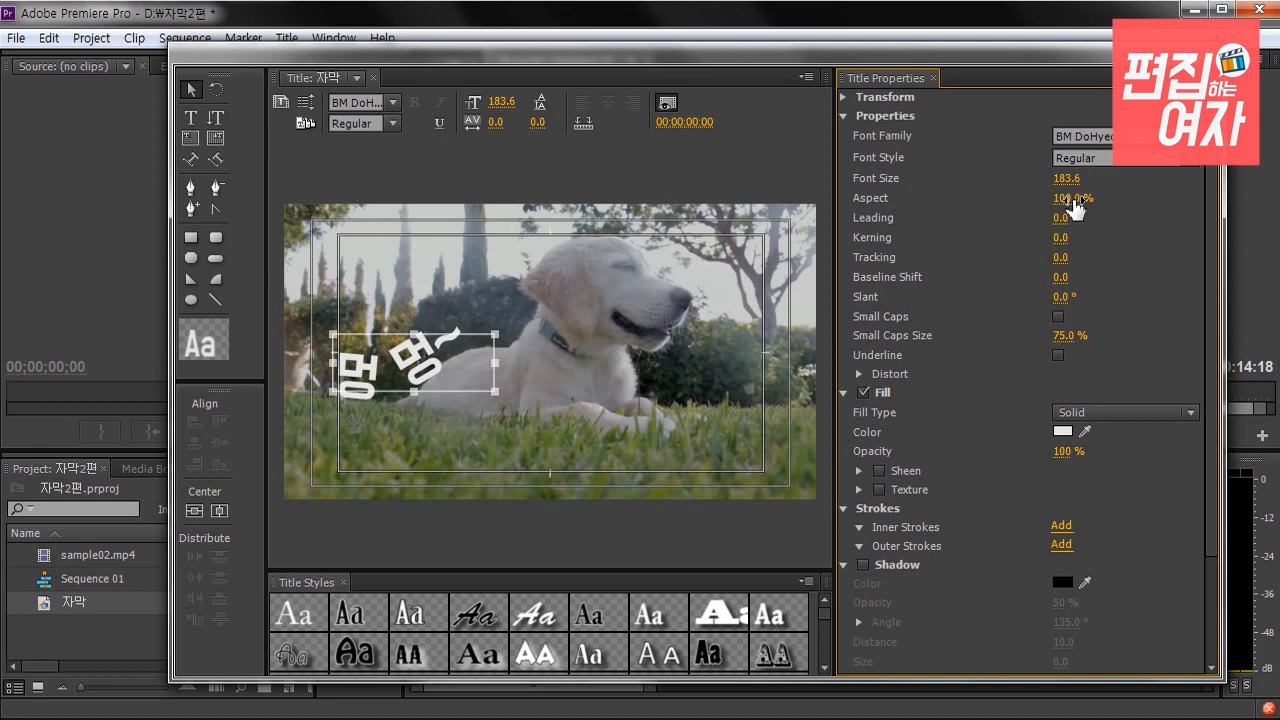
Delete the curved path text from the title
mouse_move(1072, 207)
mouse_down()
mouse_move(1025, 207)
mouse_move(1085, 207)
mouse_move(1073, 207)
mouse_up()
drag(428, 362, 441, 340)
key(Delete)
Add a horizontal 멍멍~ text beside the dog's head with the Type tool
click(191, 117)
click(404, 302)
text(멍멍~)
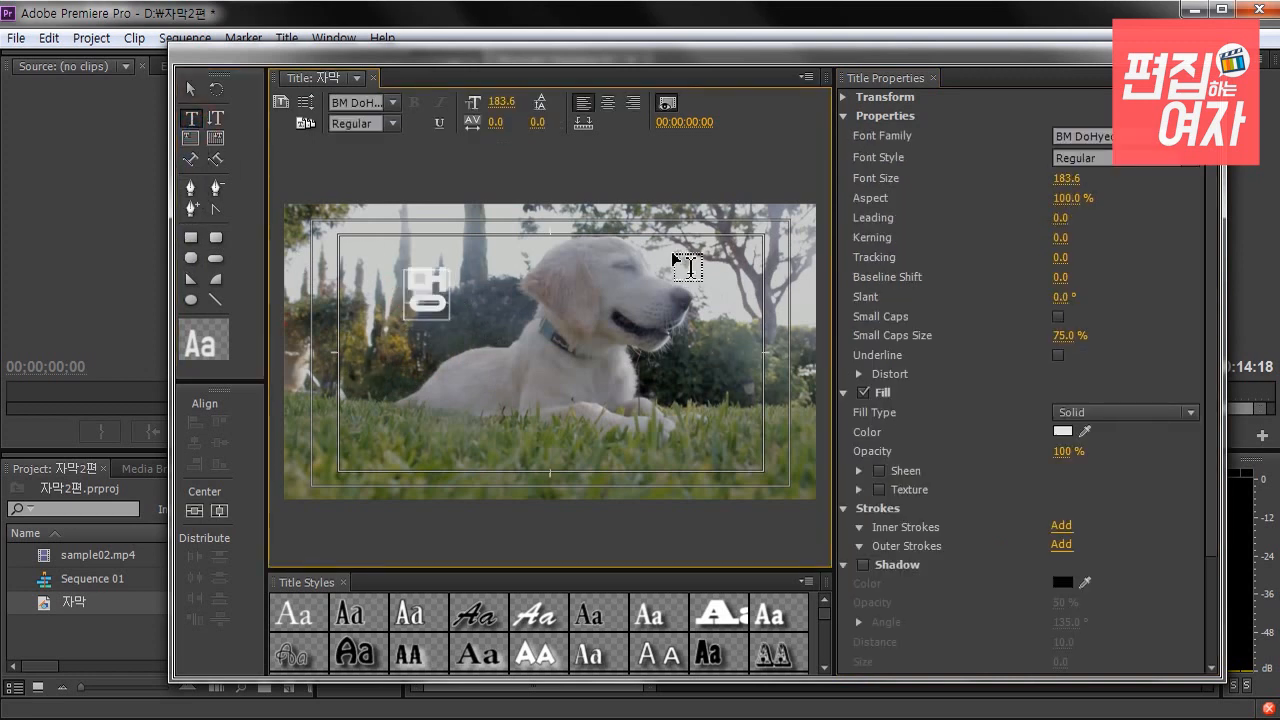
click(191, 89)
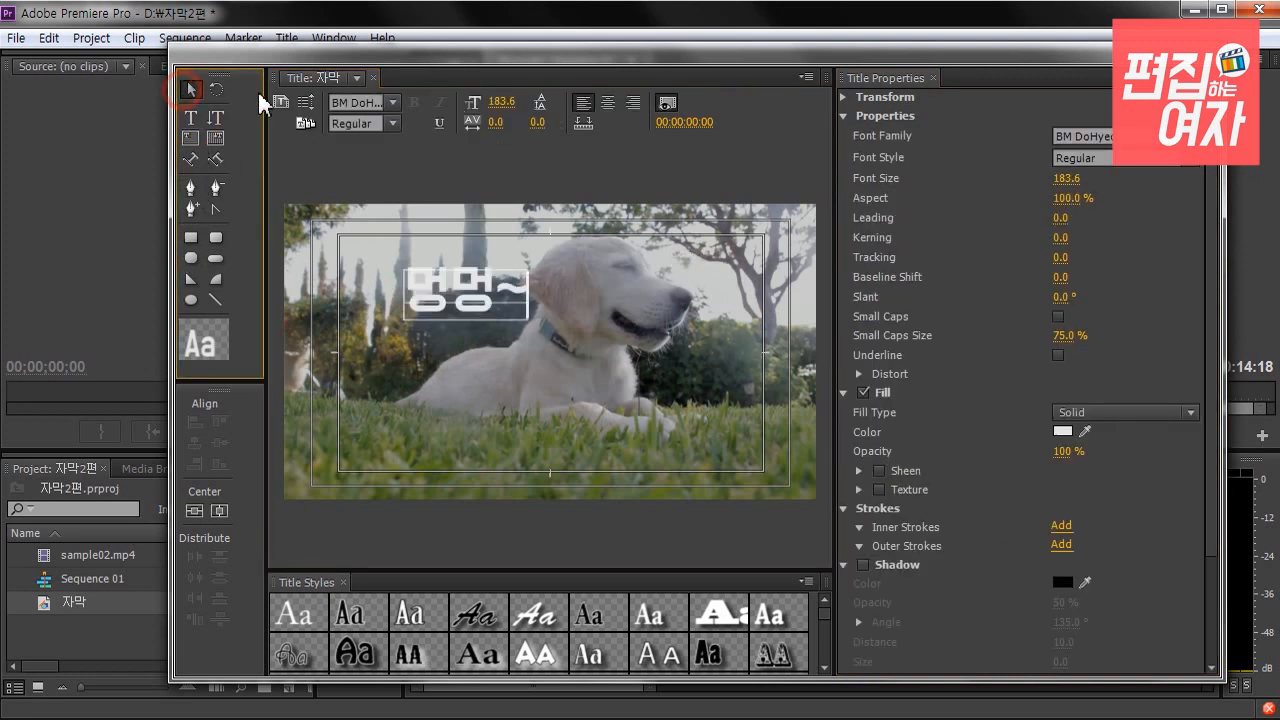
Move the 멍멍~ text away from the dog toward the frame's upper corner, then try another Aspect value and undo it
drag(470, 290, 411, 280)
mouse_move(1080, 204)
mouse_down()
mouse_move(1150, 204)
mouse_move(1084, 202)
mouse_up()
key(ctrl+z)
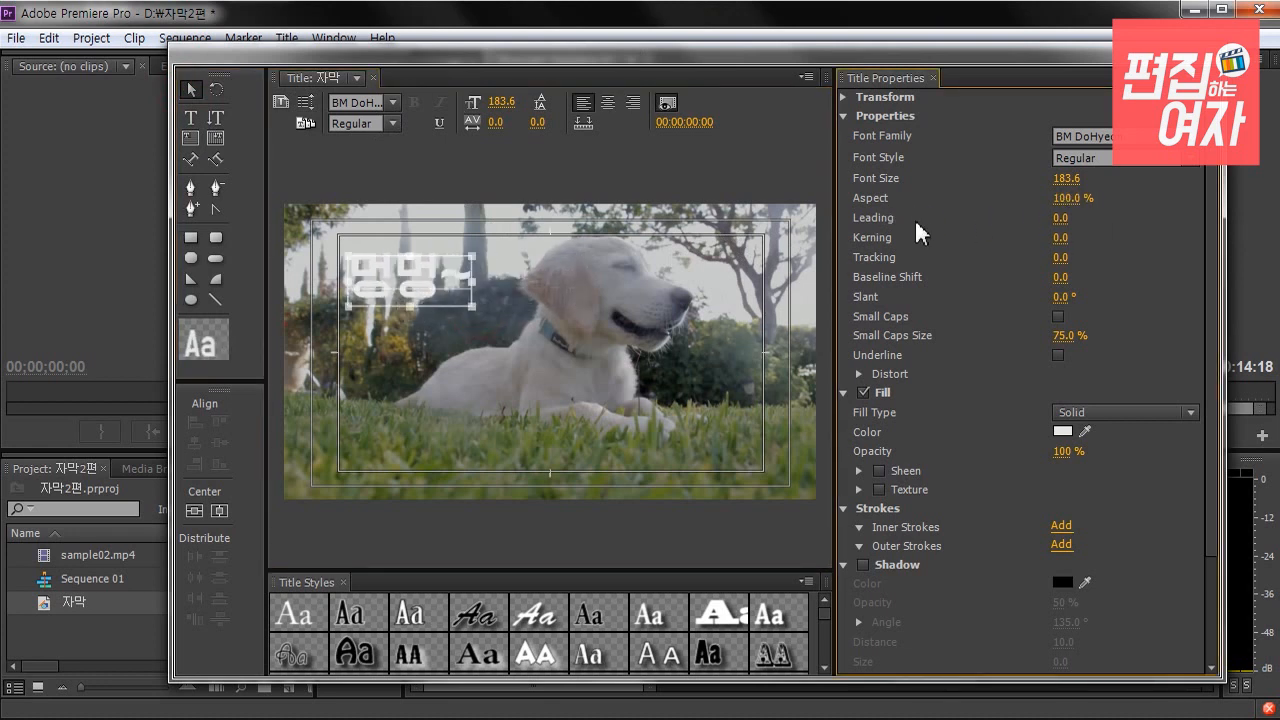
Add a second line reading 123 below 멍멍~ in the same text object
double_click(452, 278)
key(Return)
text(123)
key(Escape)
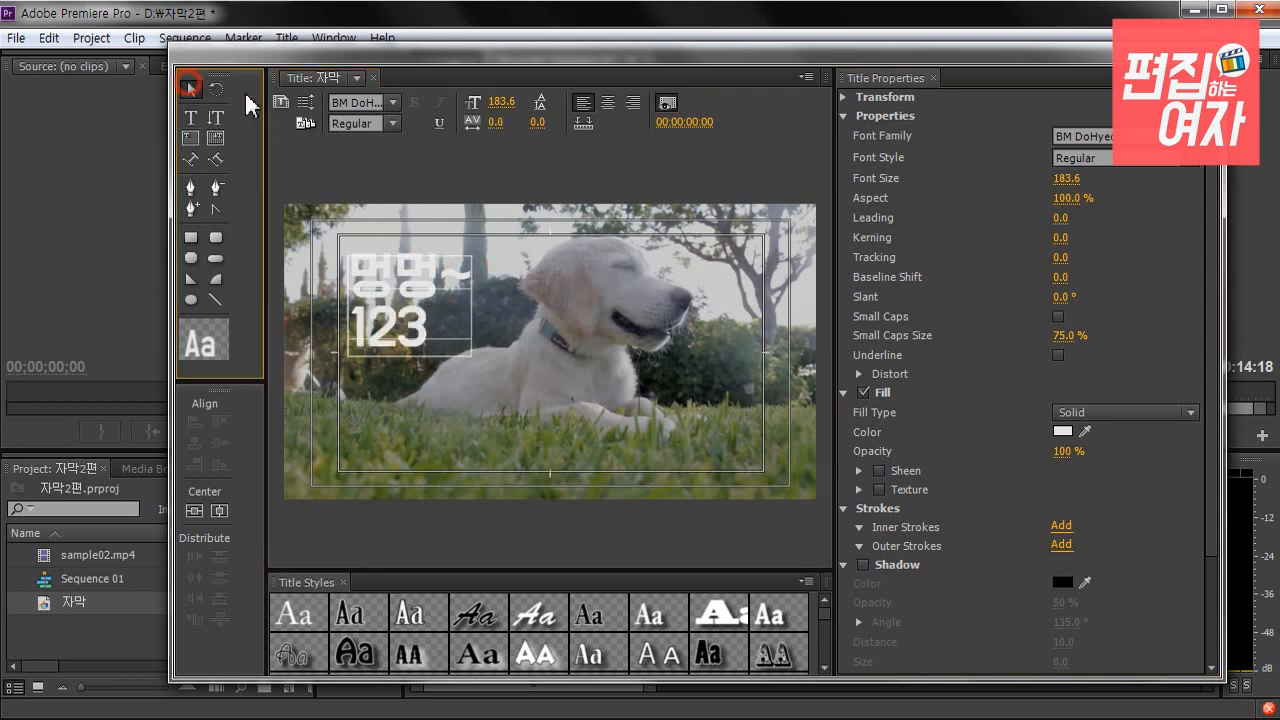
Try different Leading, Kerning and Tracking values on the two-line text and restore them to 0.0
drag(1060, 218, 875, 232)
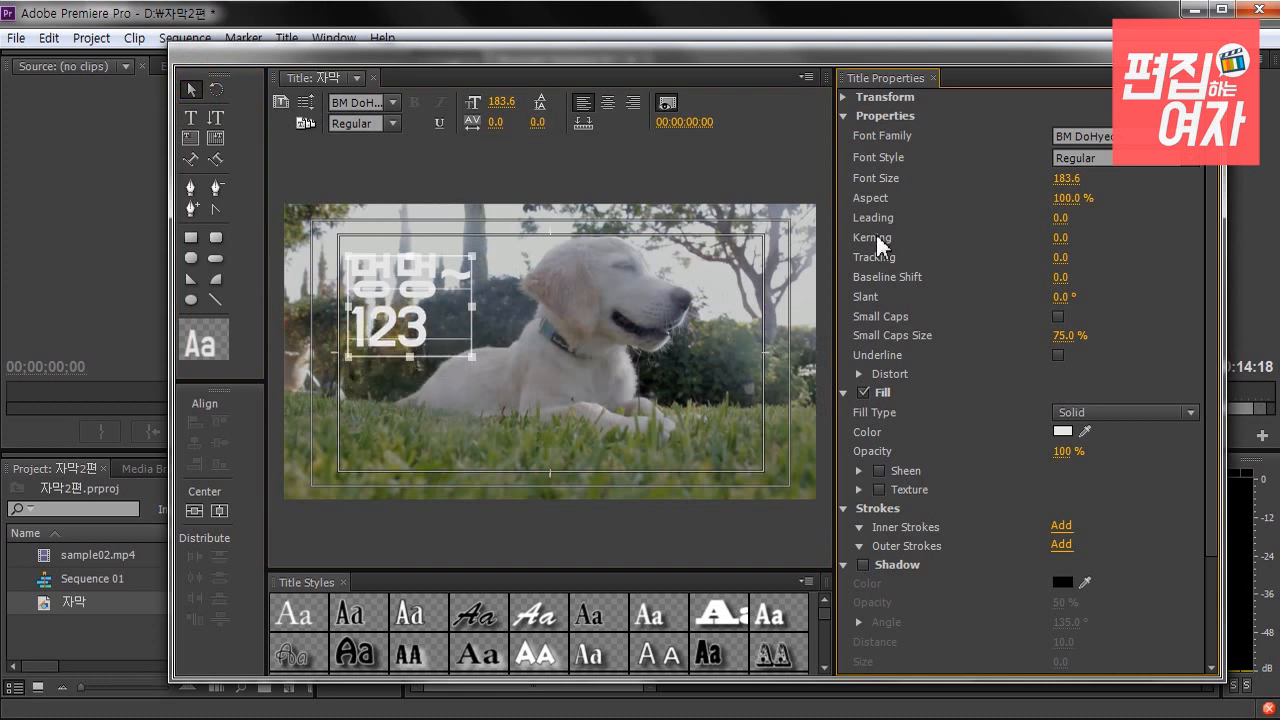
drag(1063, 238, 878, 256)
drag(1060, 258, 1135, 258)
key(ctrl+z)
Center-align the two-line text, try another spacing value and undo it, and shift the text slightly sideways
click(608, 104)
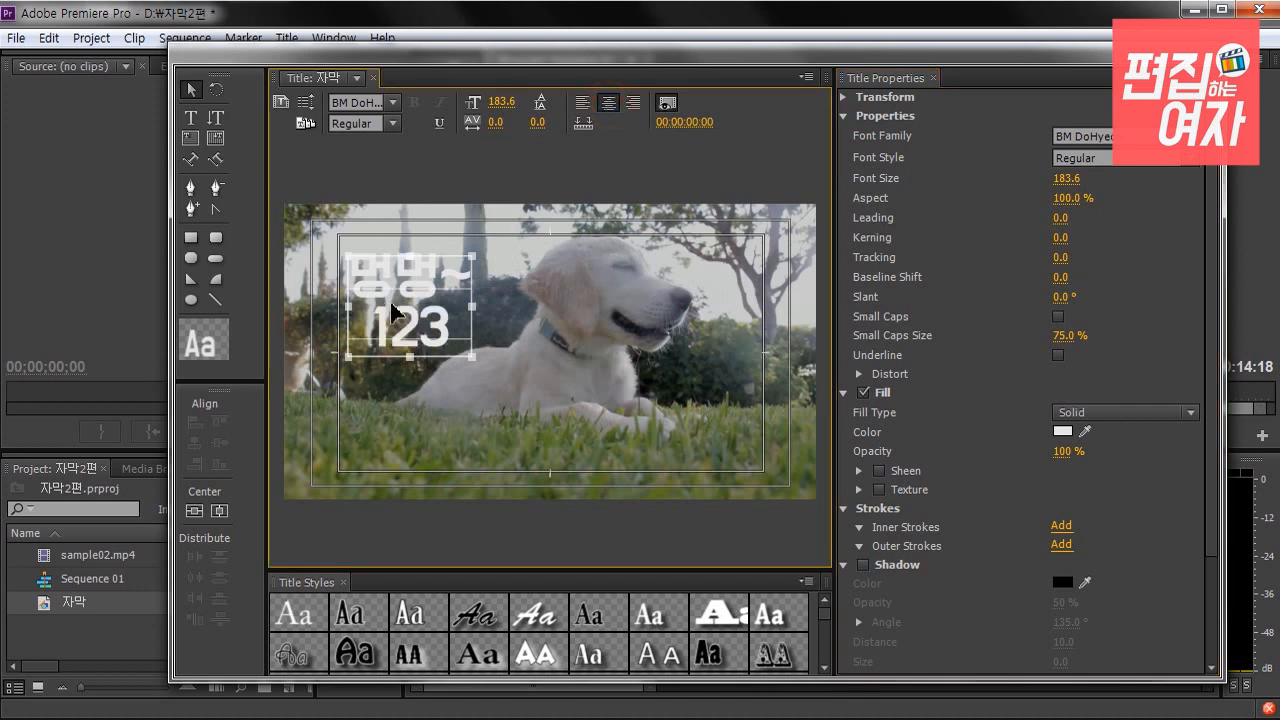
mouse_move(1060, 257)
mouse_down()
mouse_move(1157, 257)
mouse_move(1057, 257)
mouse_move(1073, 243)
mouse_up()
key(ctrl+z)
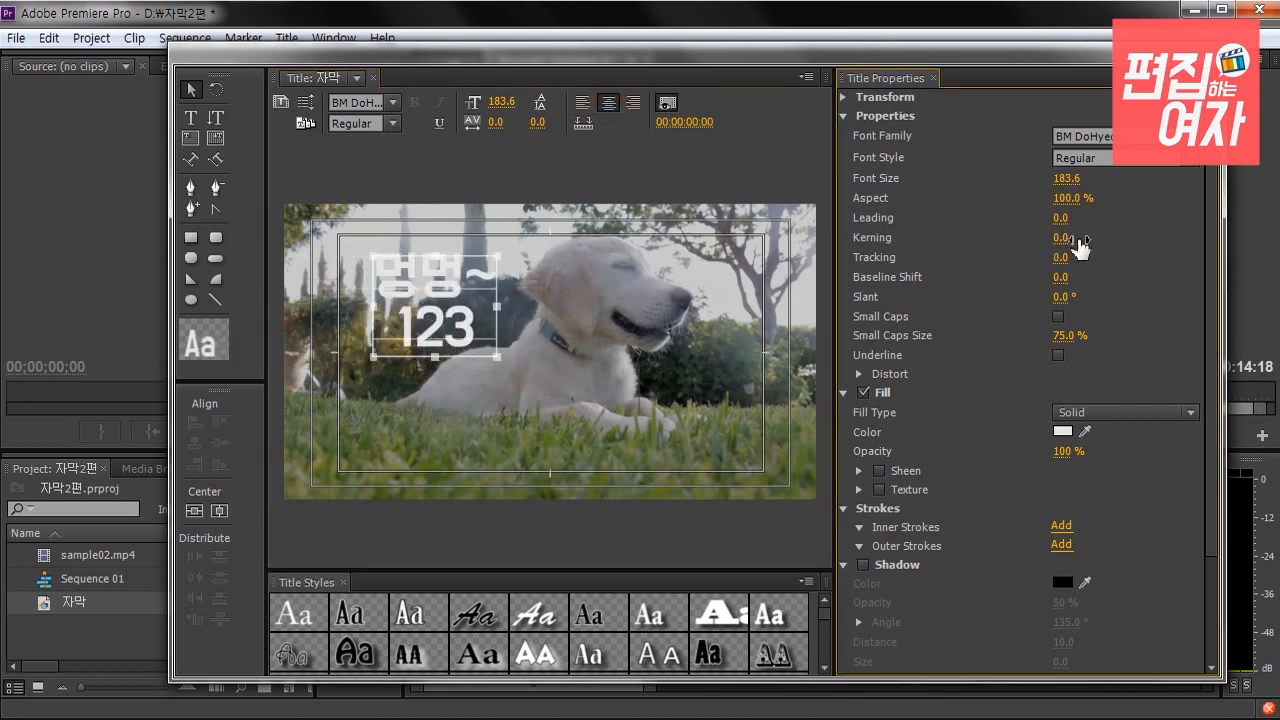
drag(409, 303, 397, 302)
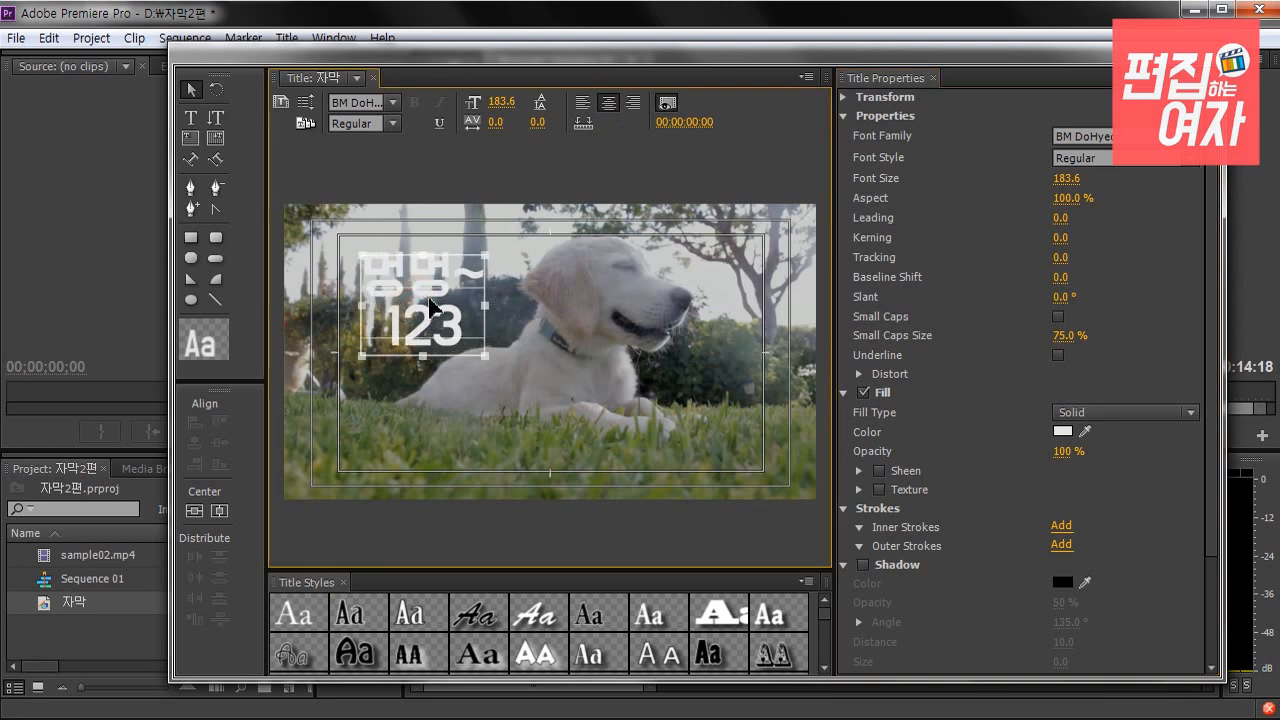
Remove the second line 123 so the text reads only 멍멍~
double_click(408, 335)
drag(383, 328, 487, 322)
key(BackSpace)
key(BackSpace)
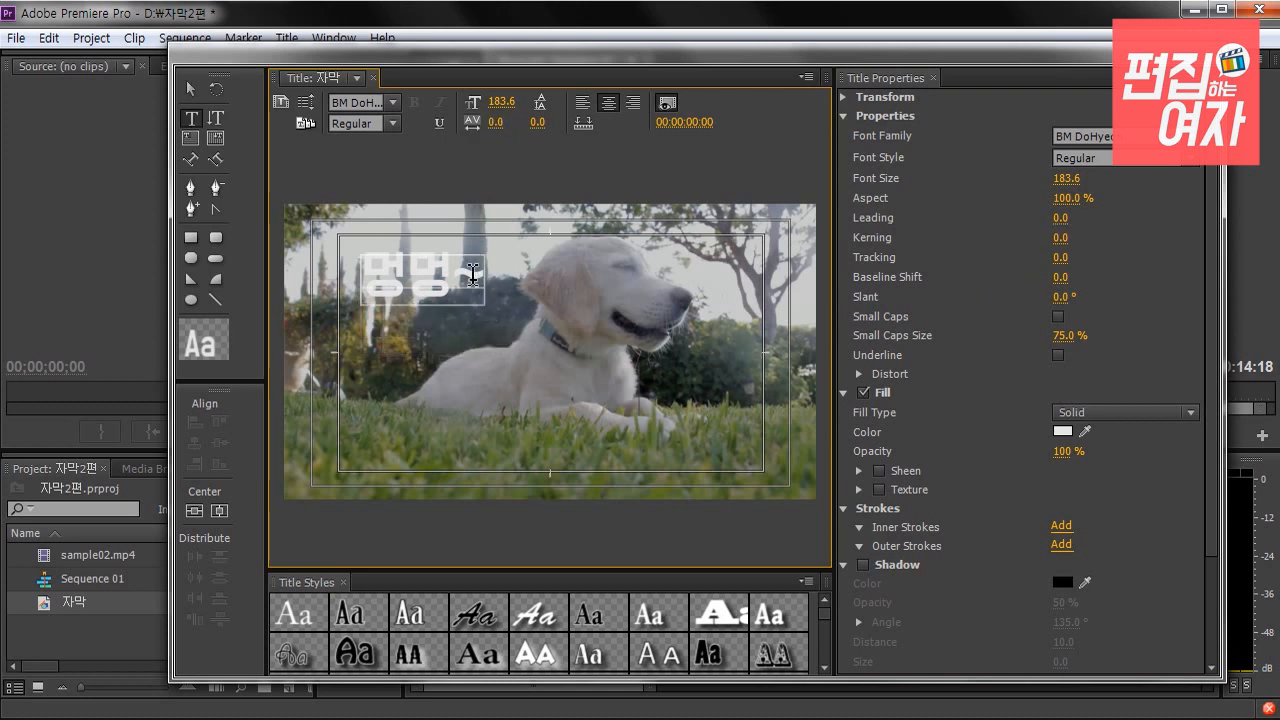
Set the Baseline Shift of the first 멍 character to 44.0
click(414, 276)
click(375, 276)
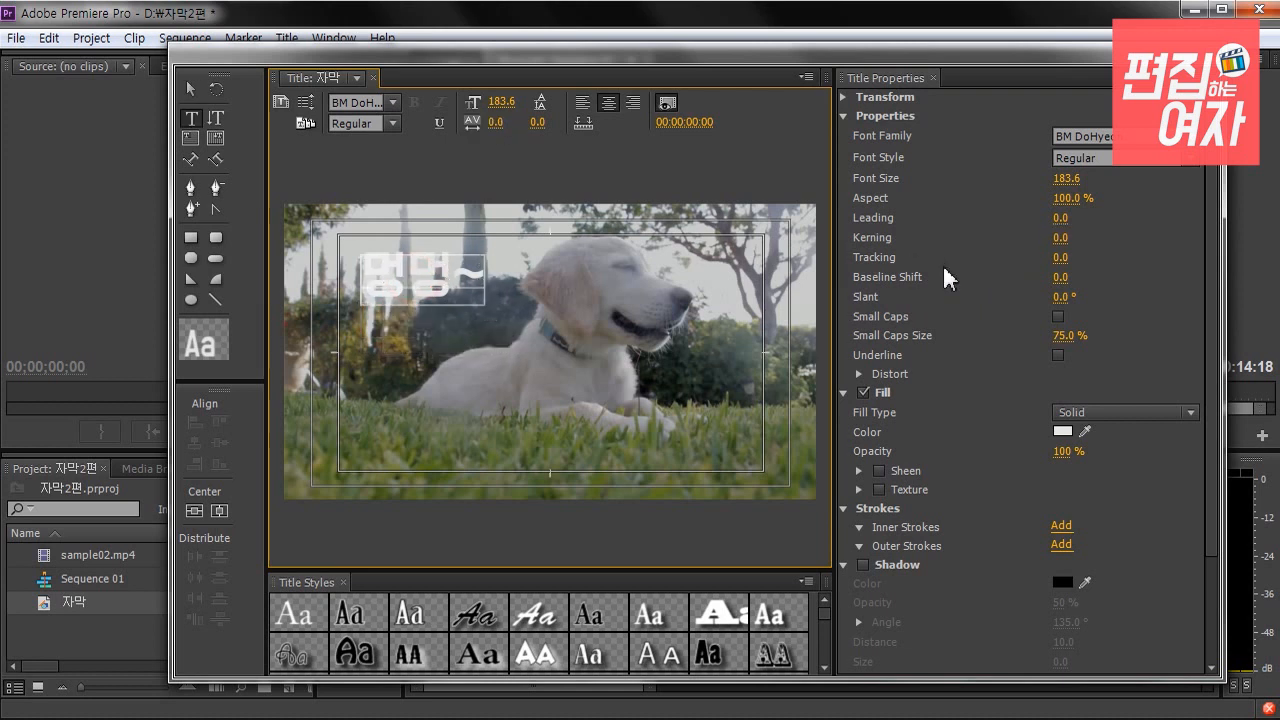
drag(1060, 279, 958, 258)
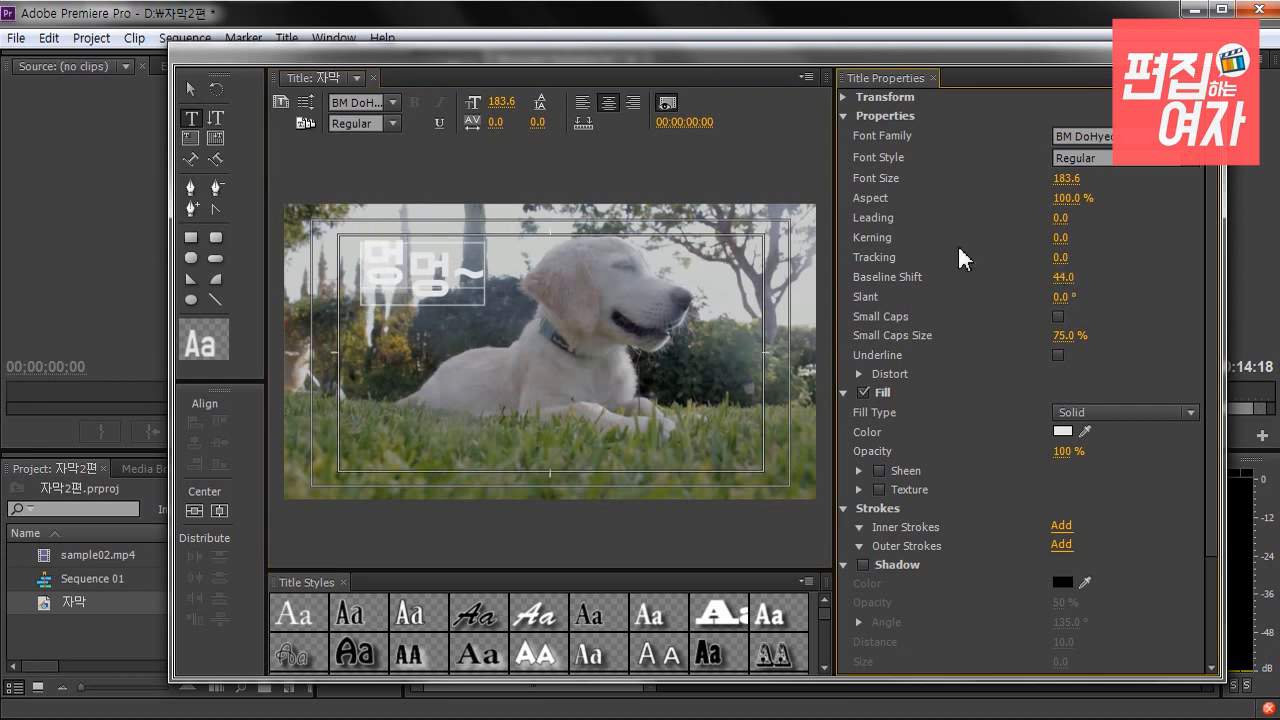
Set the slant of the whole 멍멍~ text to 18.0° and adjust its vertical position beside the dog's head
click(190, 88)
drag(380, 257, 397, 297)
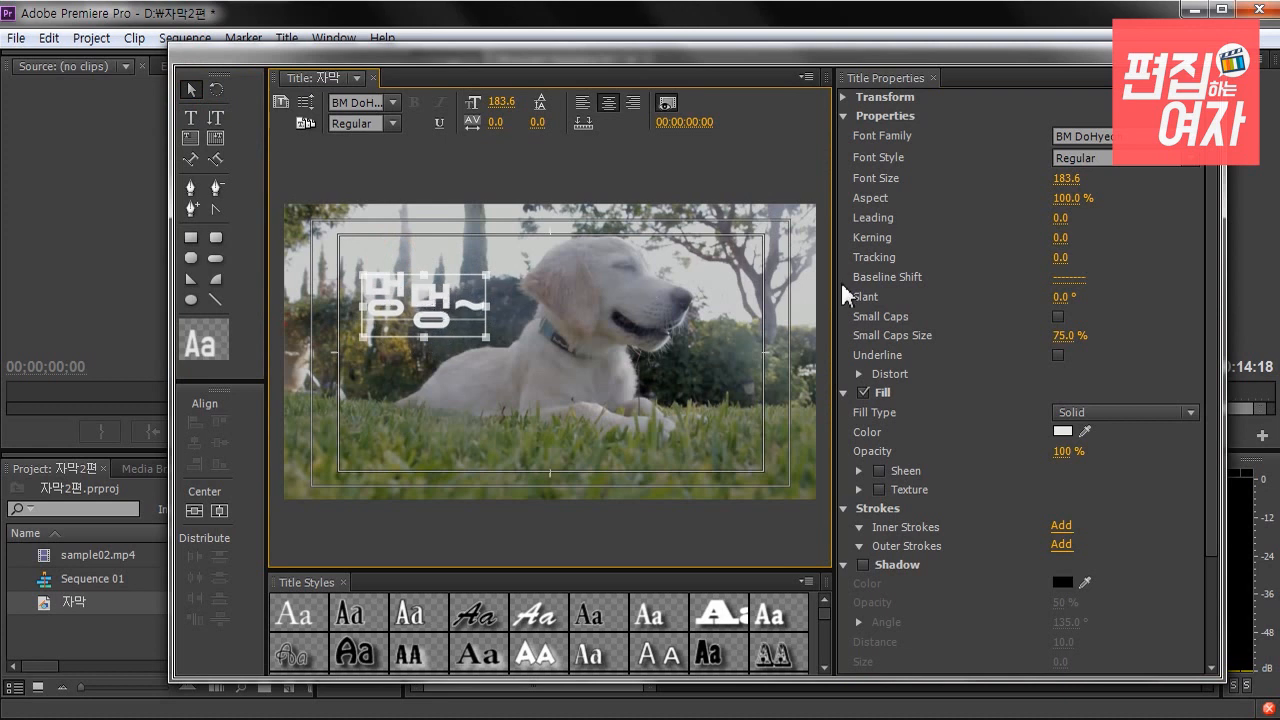
drag(1060, 297, 1080, 297)
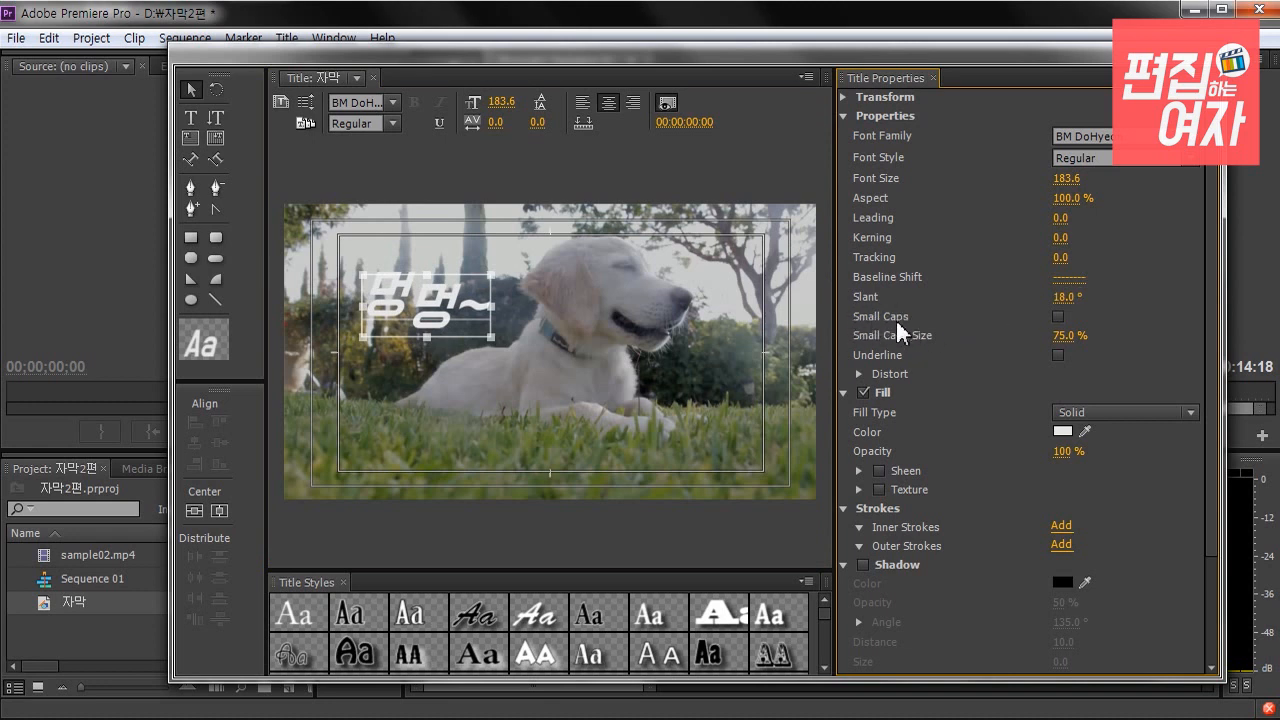
drag(478, 312, 478, 298)
Add a separate text reading aA over the dog's body and move it toward the dog's chest
click(190, 119)
click(468, 400)
text(ㅁㅇ)
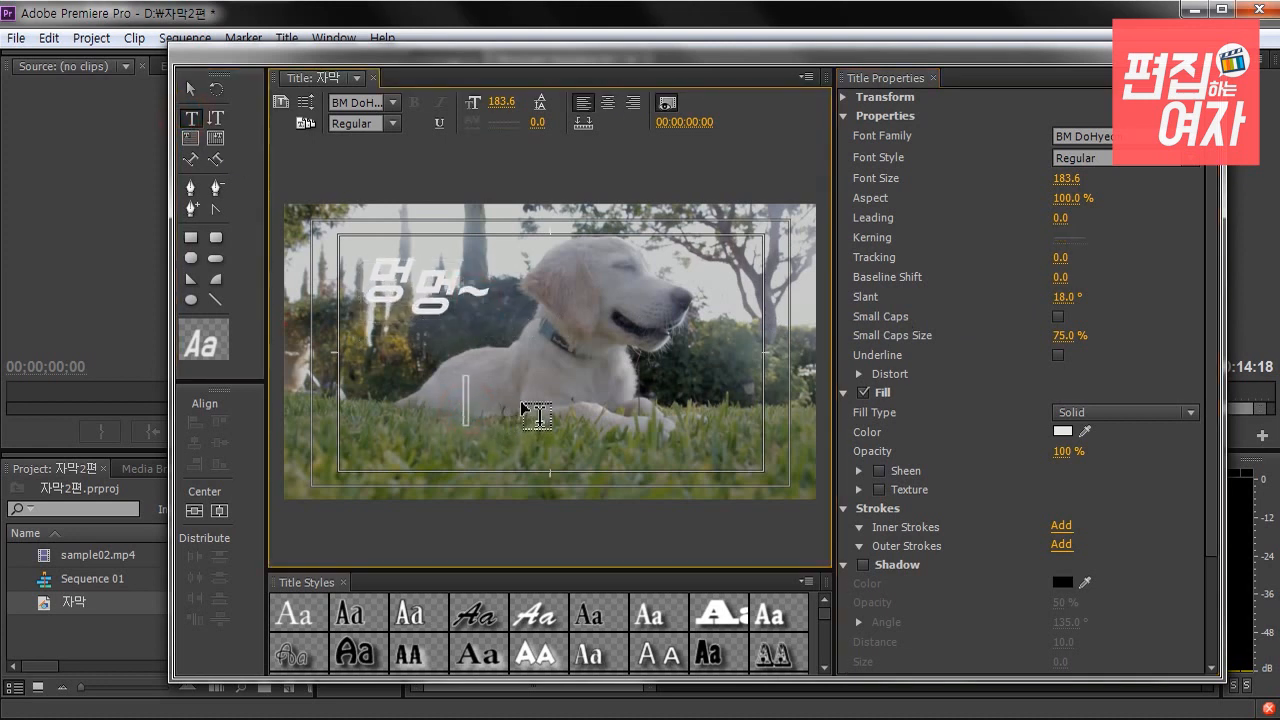
key(BackSpace)
key(BackSpace)
text(a)
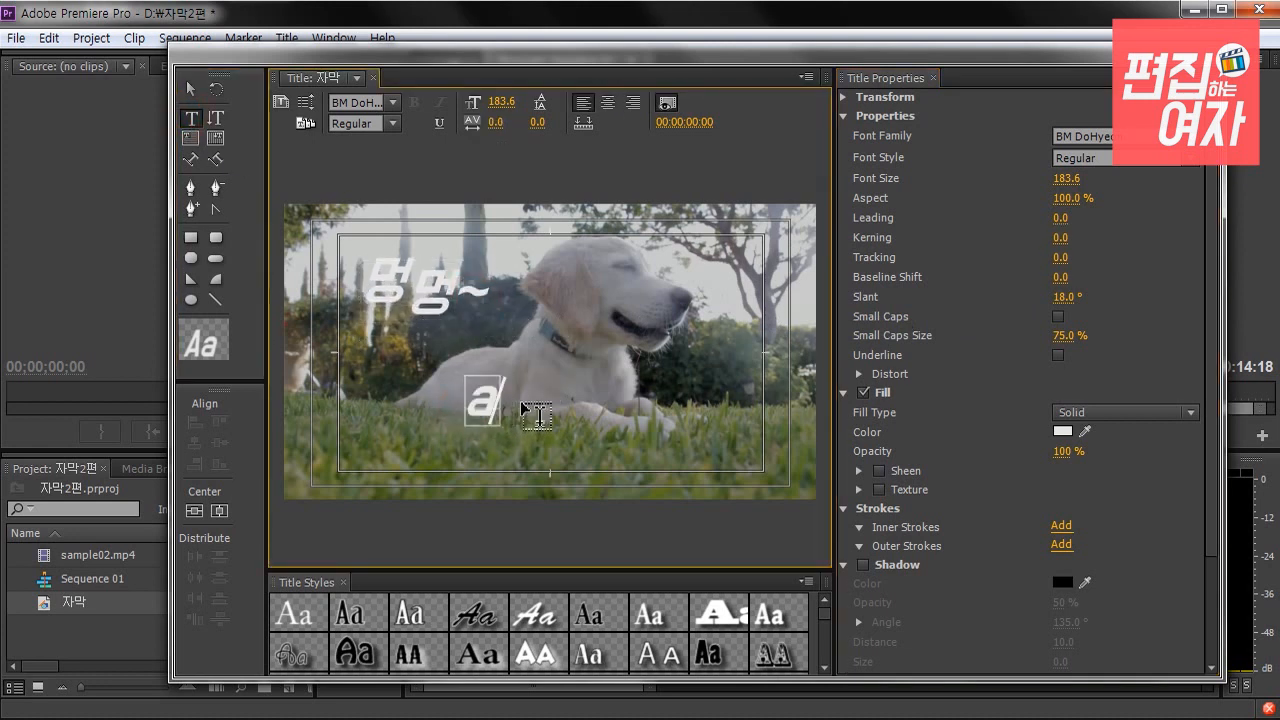
text(A)
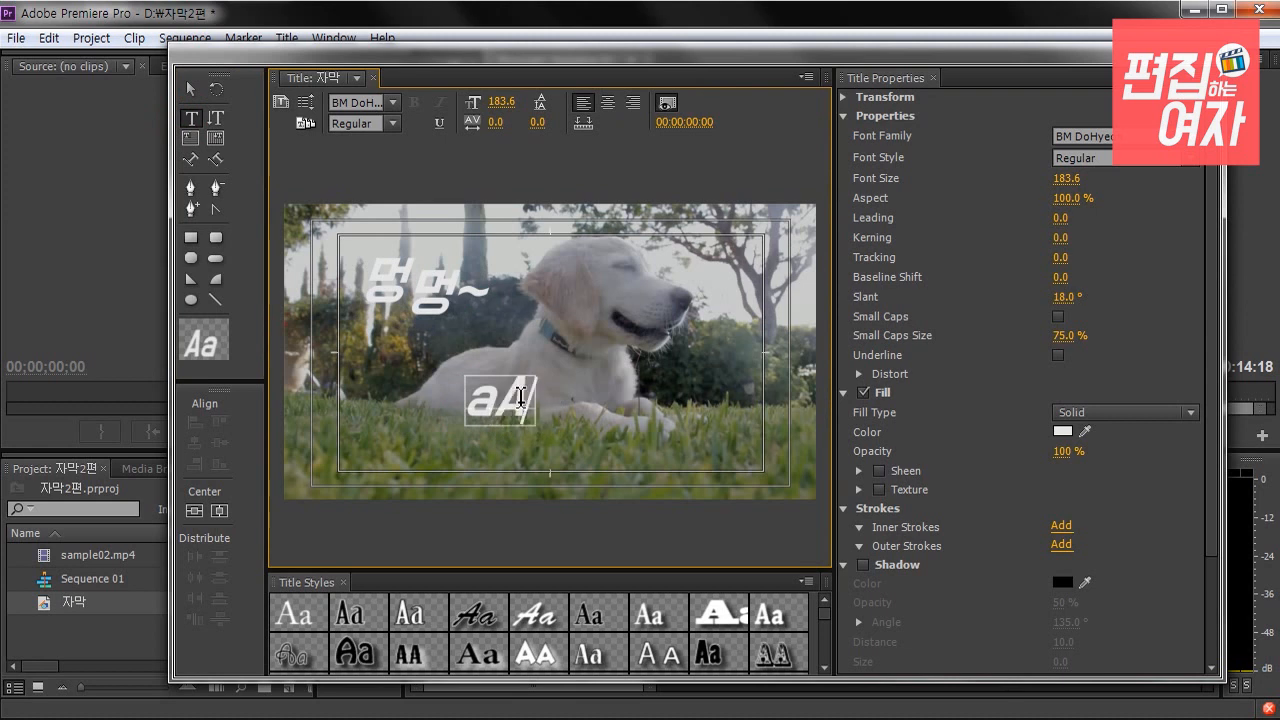
click(190, 88)
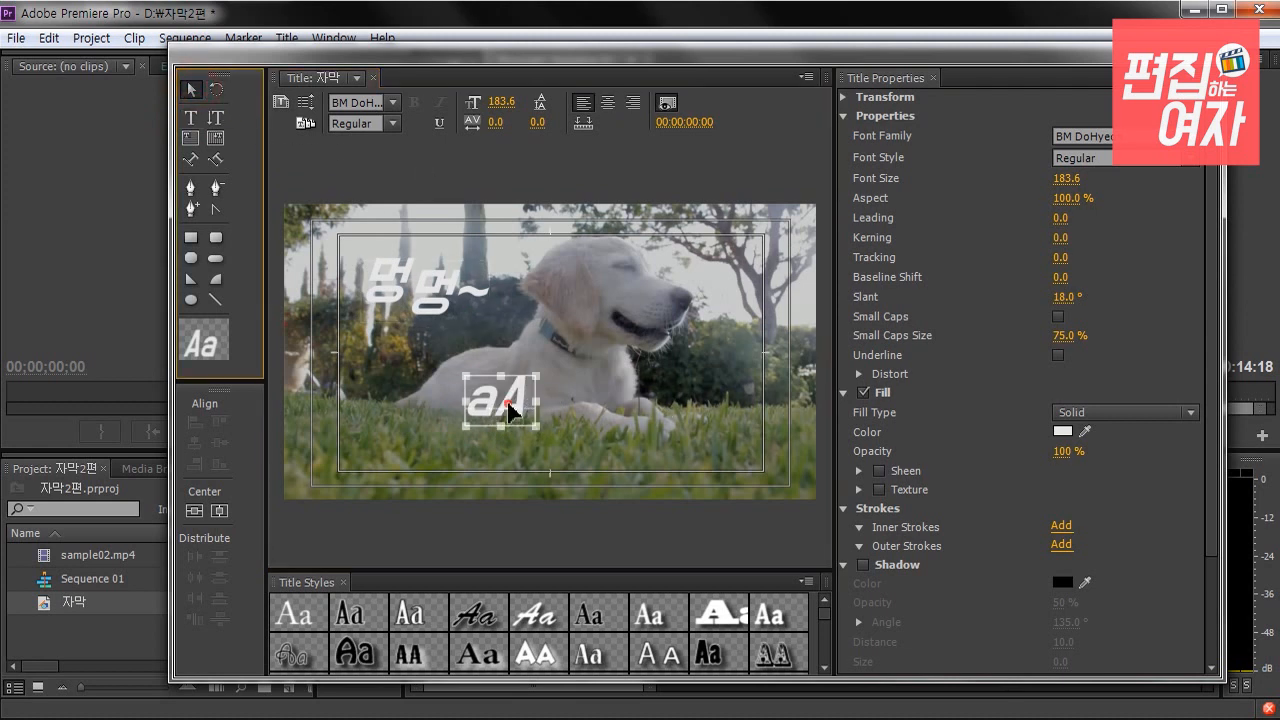
drag(510, 410, 551, 389)
Try Small Caps and another Small Caps Size on the aA text, then restore the size and turn Small Caps off
click(1058, 316)
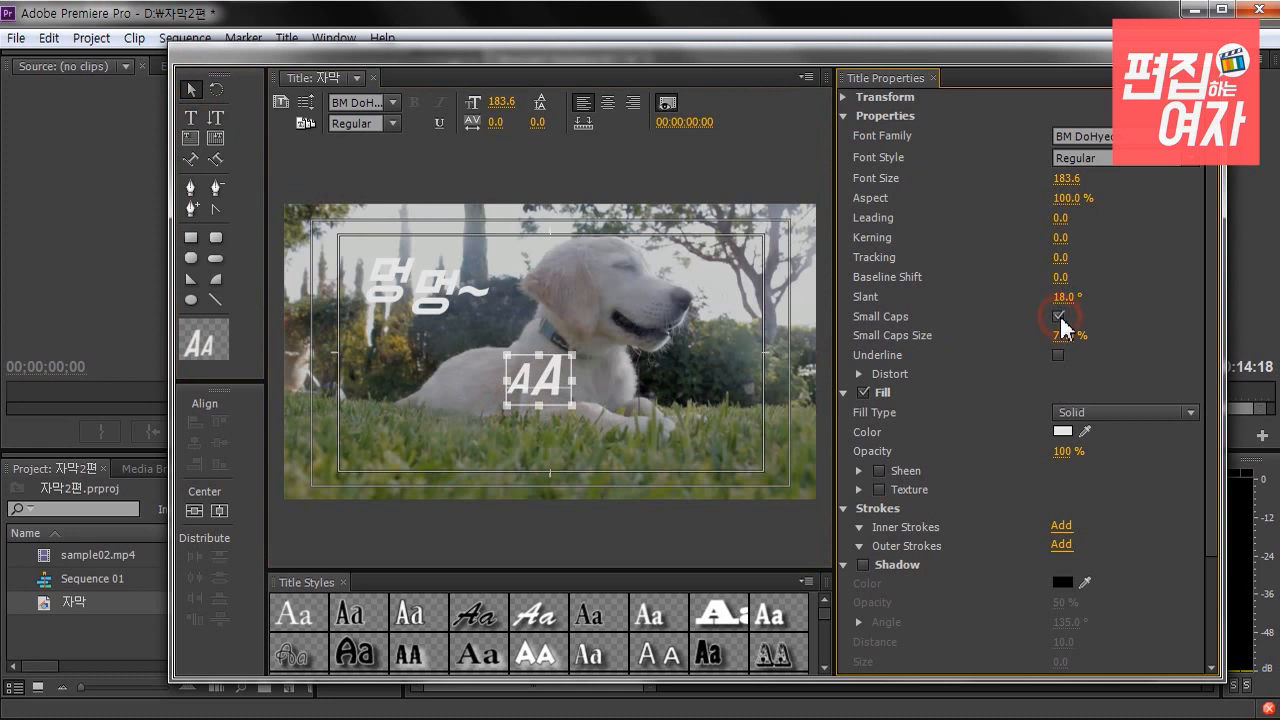
click(1058, 316)
click(1058, 316)
click(1058, 316)
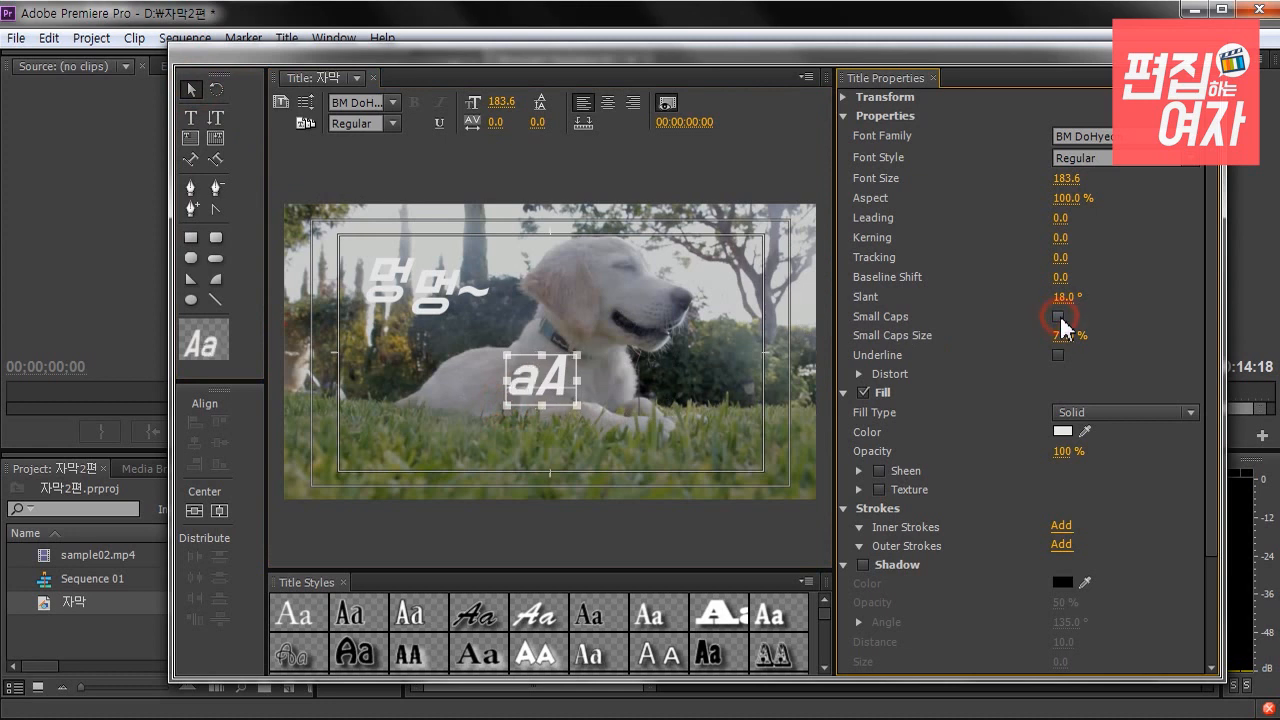
click(1058, 316)
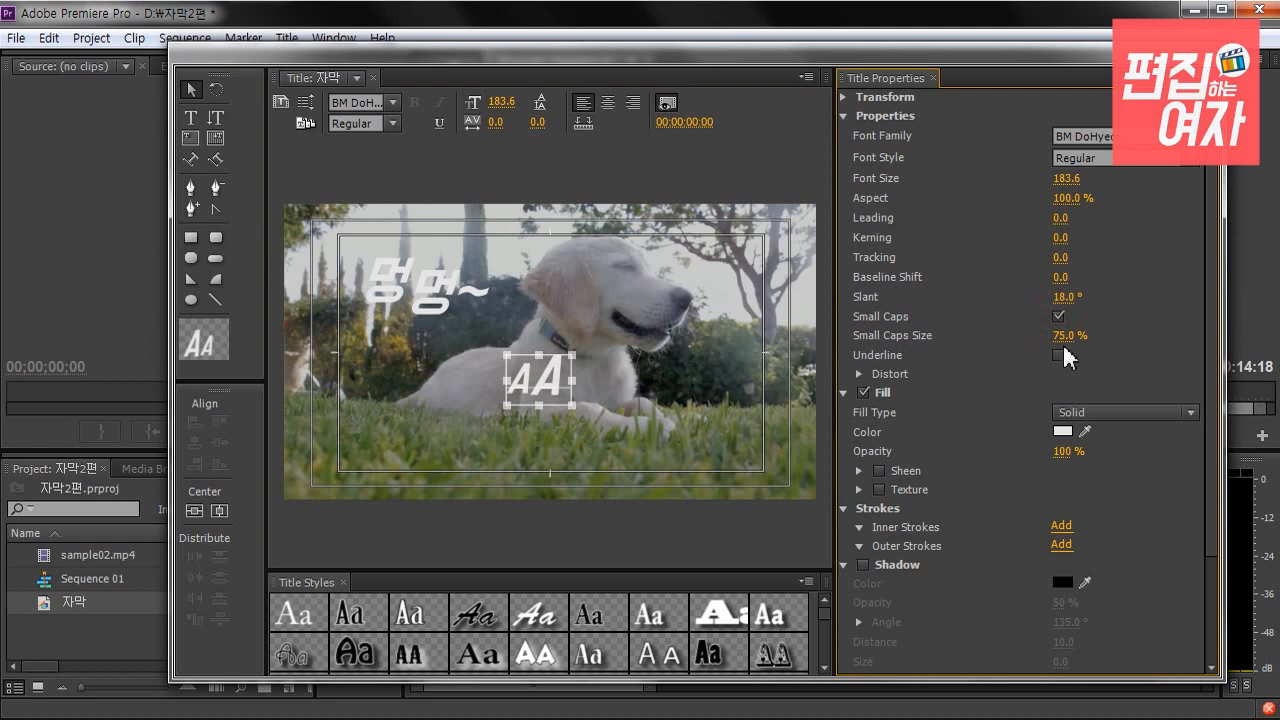
mouse_move(1069, 339)
mouse_down()
mouse_move(1016, 339)
mouse_move(1062, 339)
mouse_up()
key(ctrl+z)
click(1058, 316)
click(554, 382)
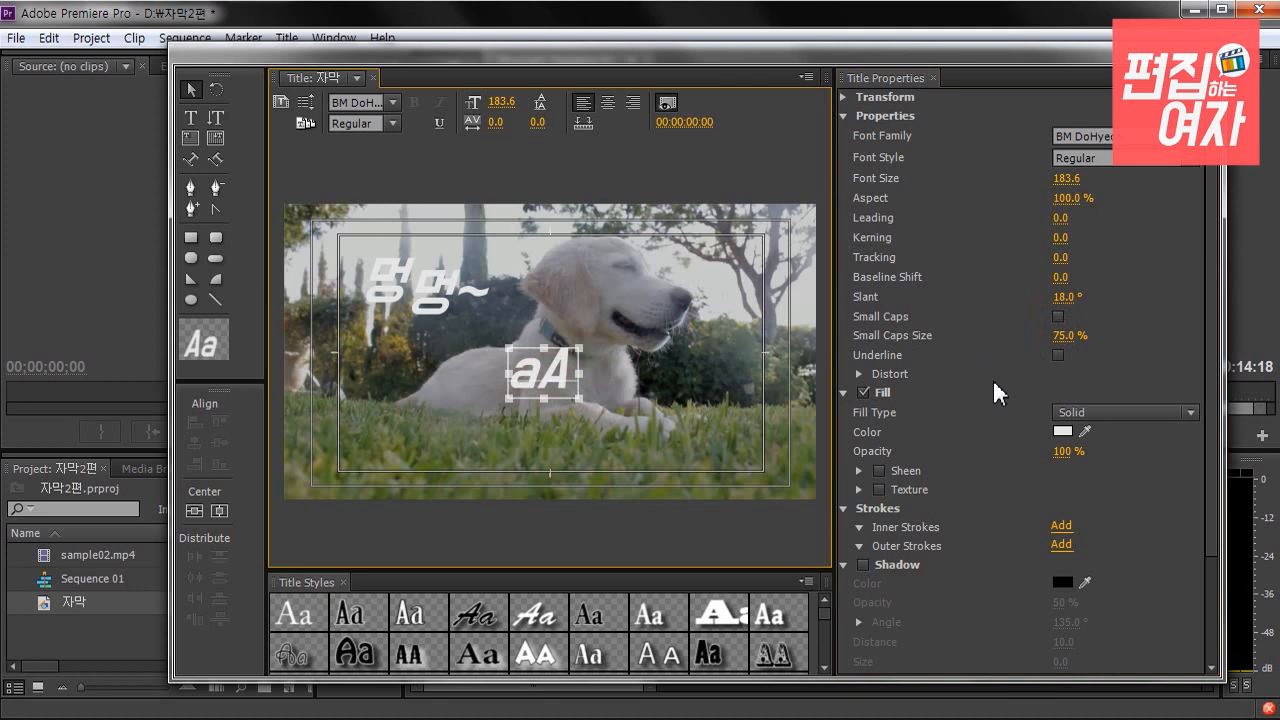
Toggle Underline on the aA text several times to compare the effect, and leave it off
click(1058, 354)
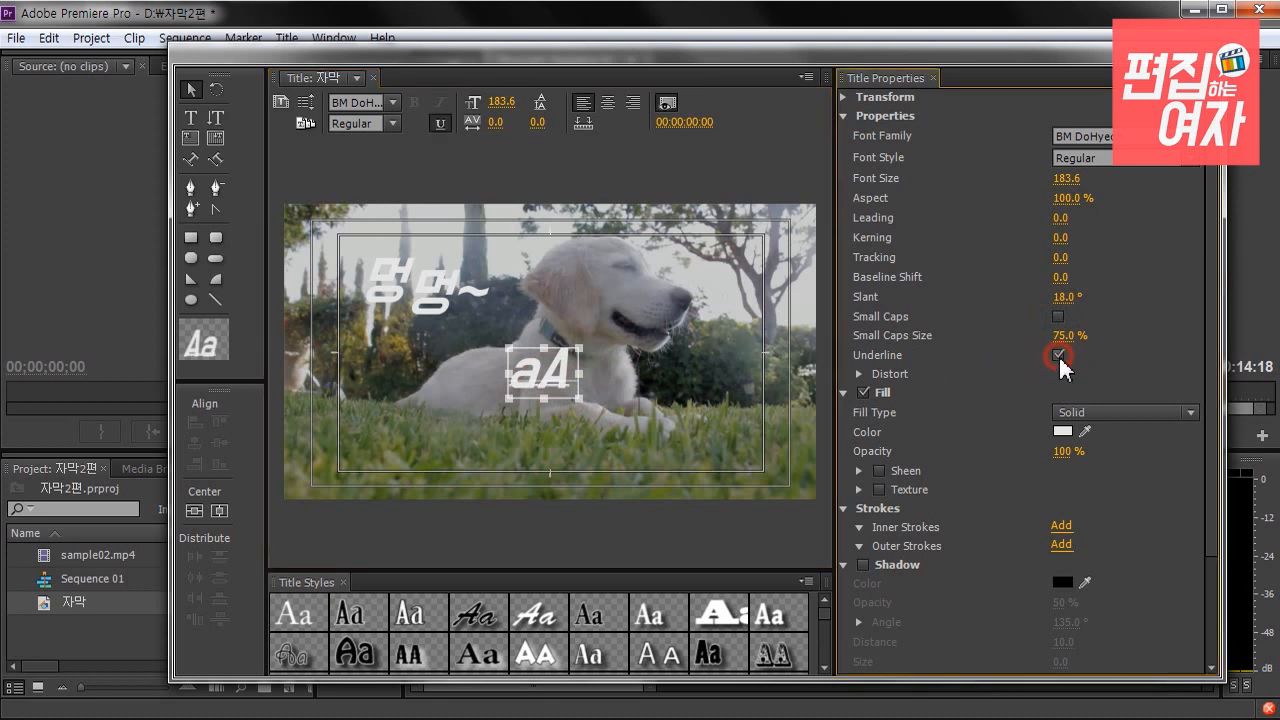
click(1058, 355)
click(1058, 355)
click(1058, 355)
click(1058, 355)
click(1058, 355)
click(1058, 356)
click(1058, 356)
Delete the aA text and select the 멍멍~ text
click(547, 362)
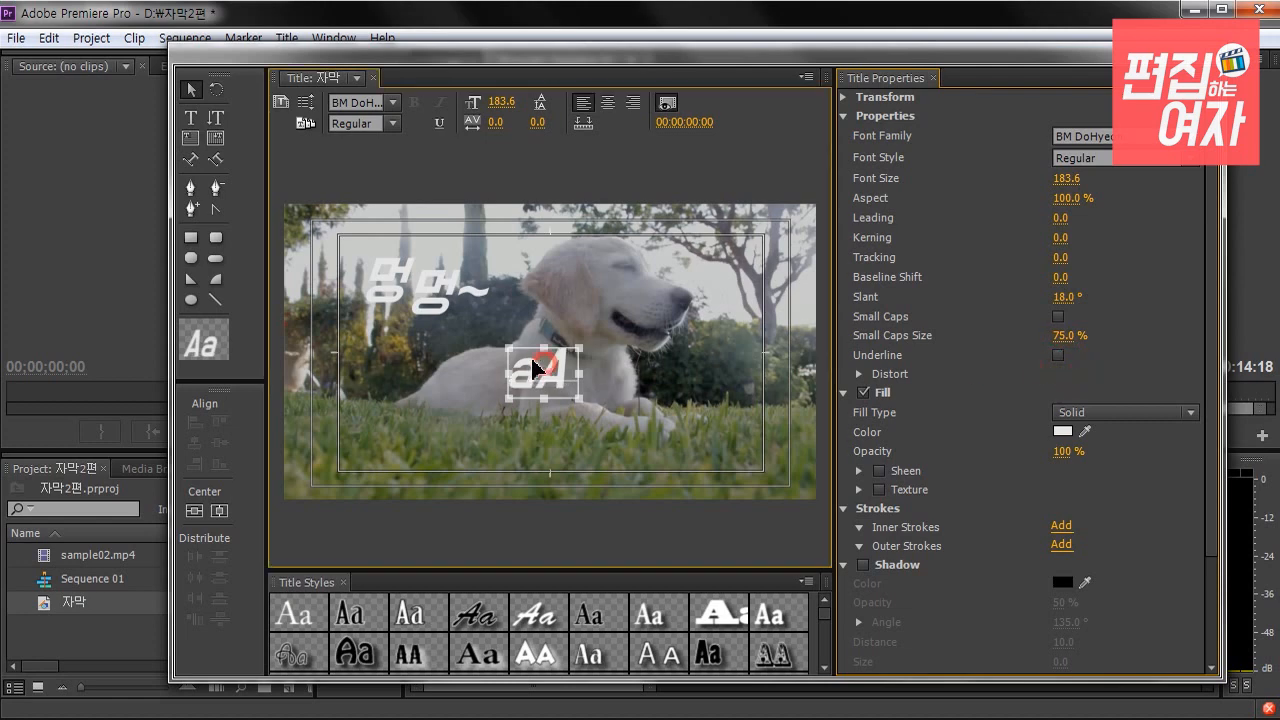
key(Delete)
click(405, 295)
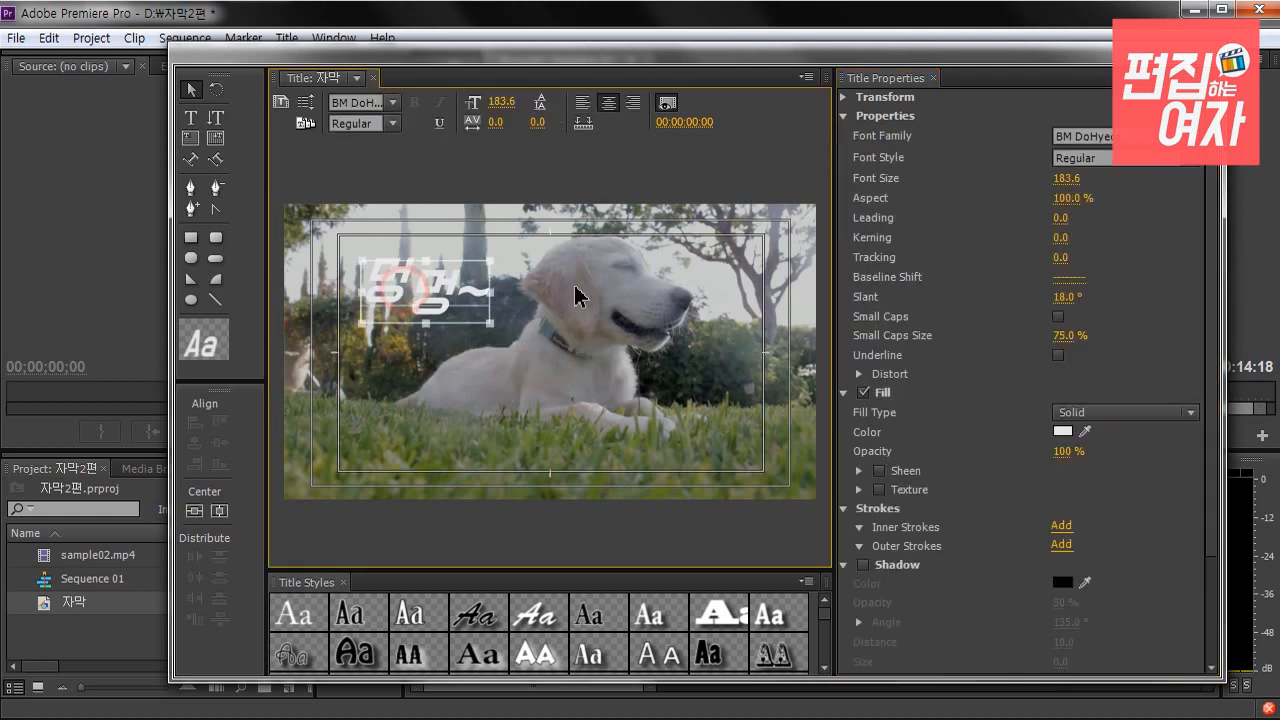
Set the 멍멍~ text's kerning to -15 and distort it 40% in X and 22% in Y
drag(1061, 224, 1045, 238)
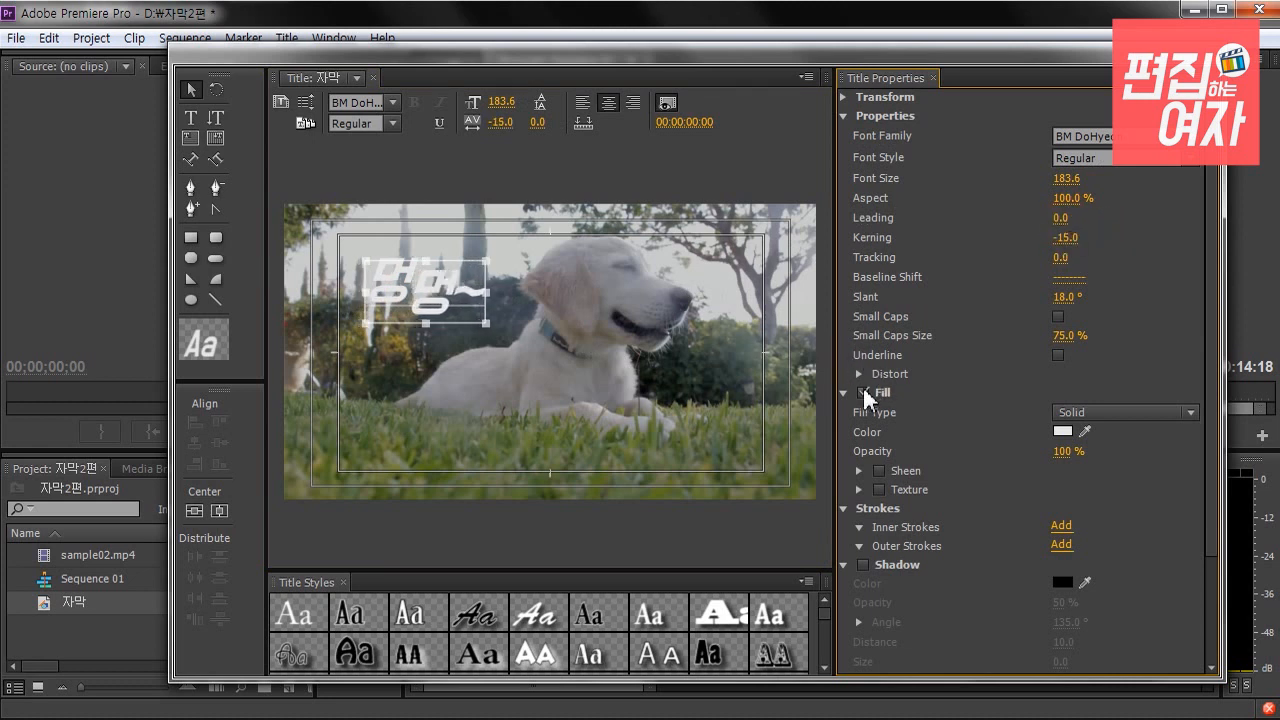
click(860, 375)
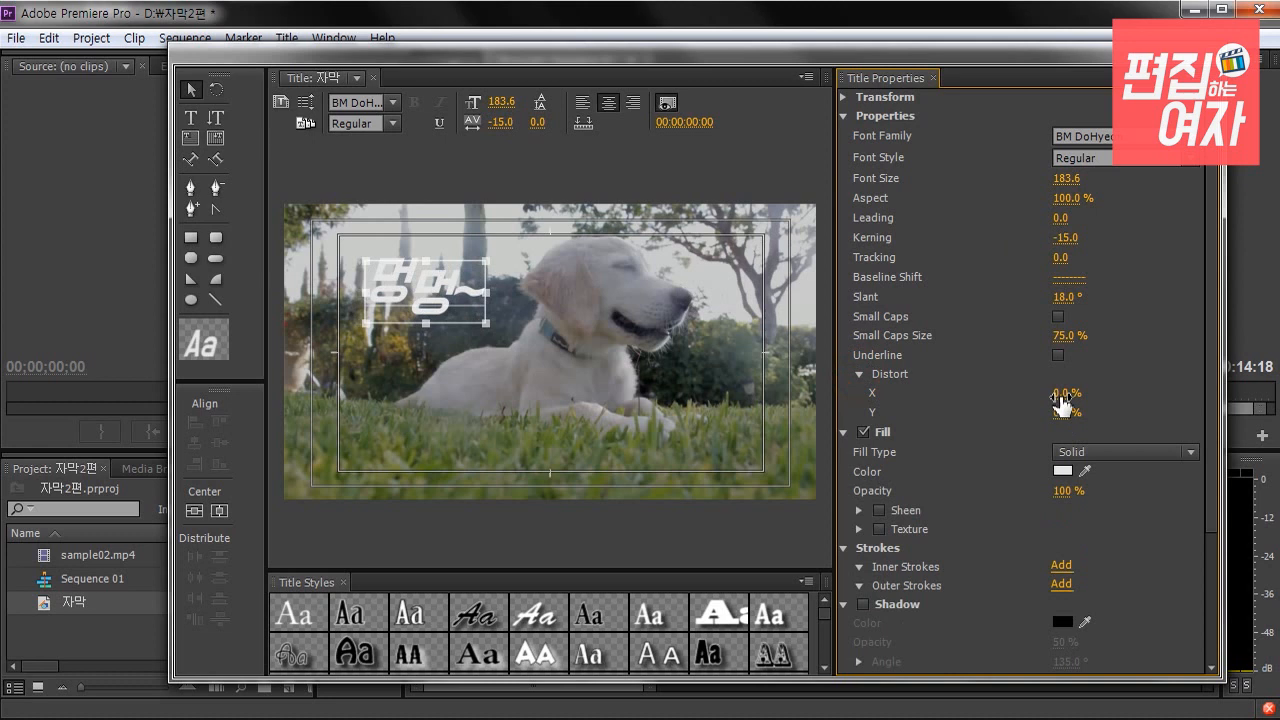
mouse_move(1066, 393)
mouse_down()
mouse_move(1090, 393)
mouse_move(1064, 412)
mouse_move(1076, 412)
mouse_up()
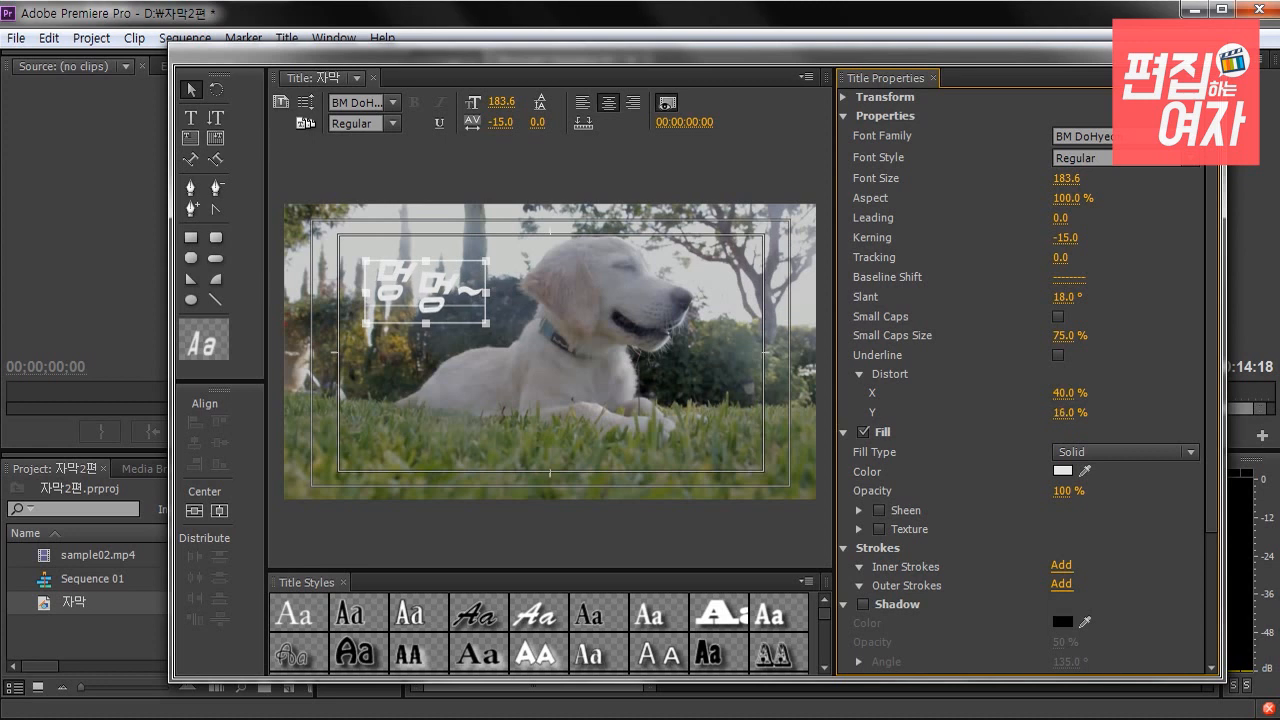
Enlarge the 멍멍~ text to font size 263.6 and tighten its kerning to -51
drag(1068, 238, 1068, 240)
drag(1064, 178, 1088, 178)
click(367, 307)
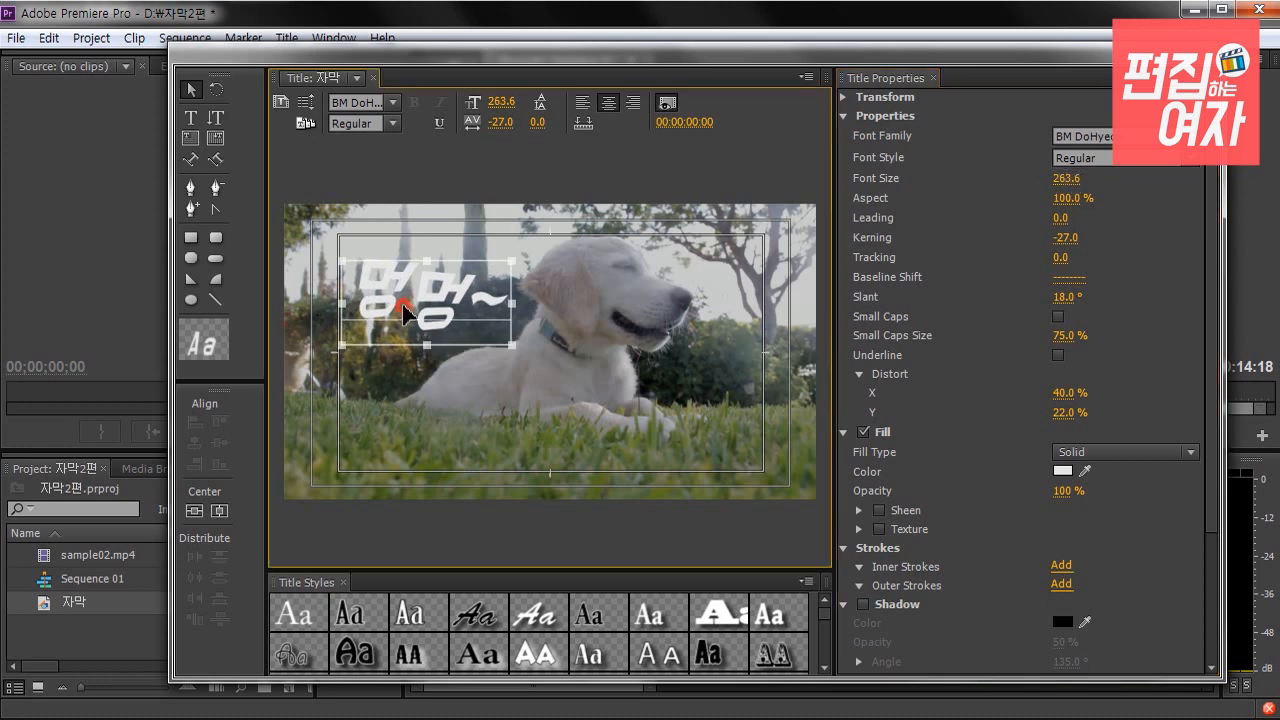
drag(1066, 238, 1057, 240)
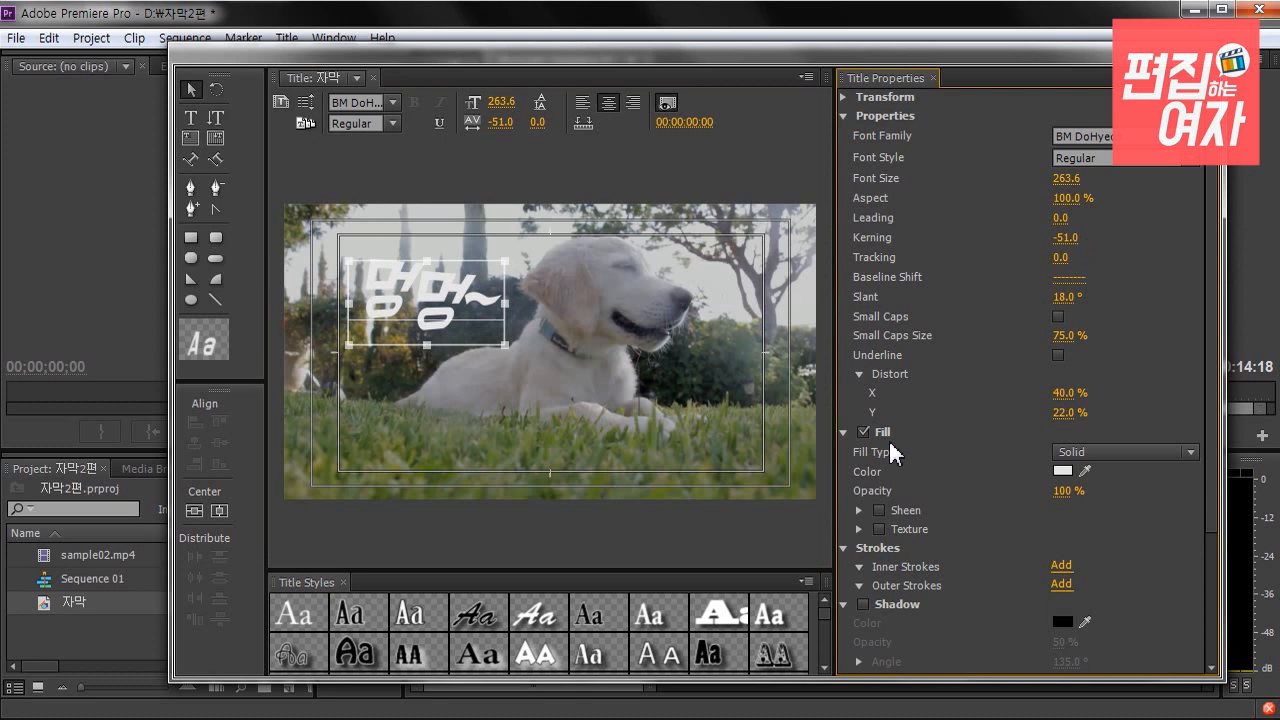
Try a Linear Gradient fill on the 멍멍~ text with a nearly black first color stop moved closer to the gradient's start
scroll(1044, 448, down, 3)
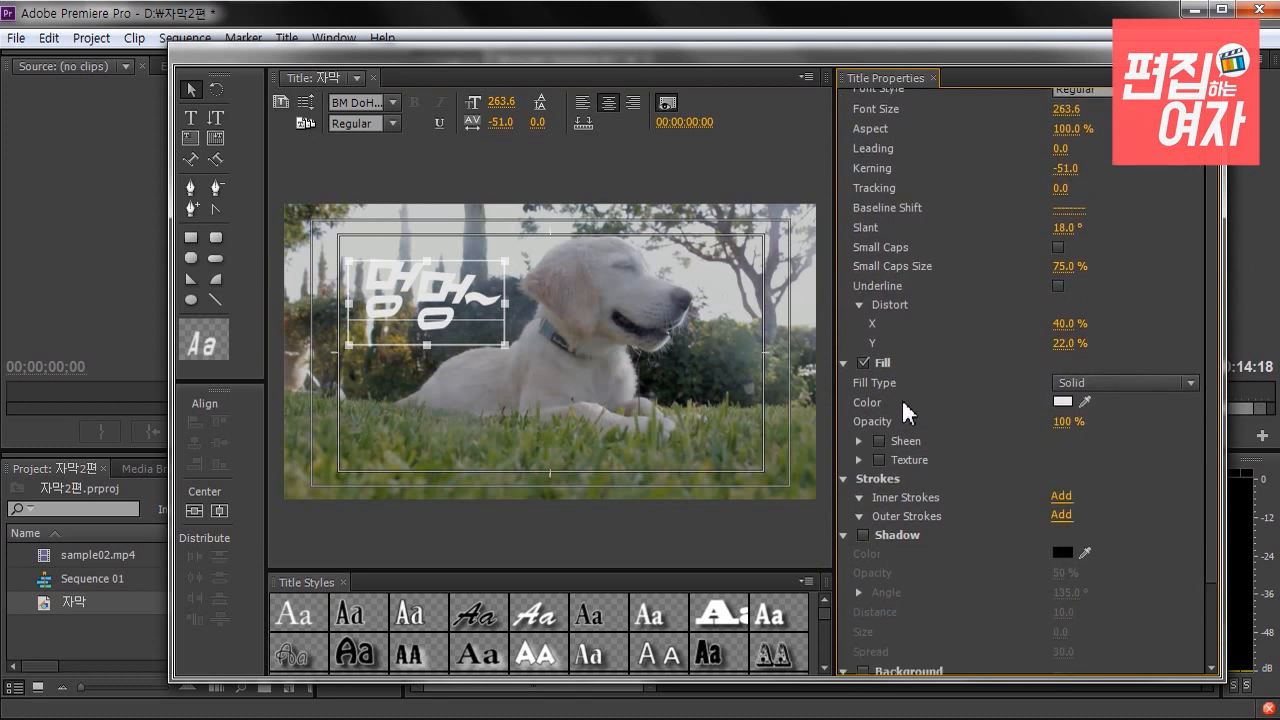
click(1088, 382)
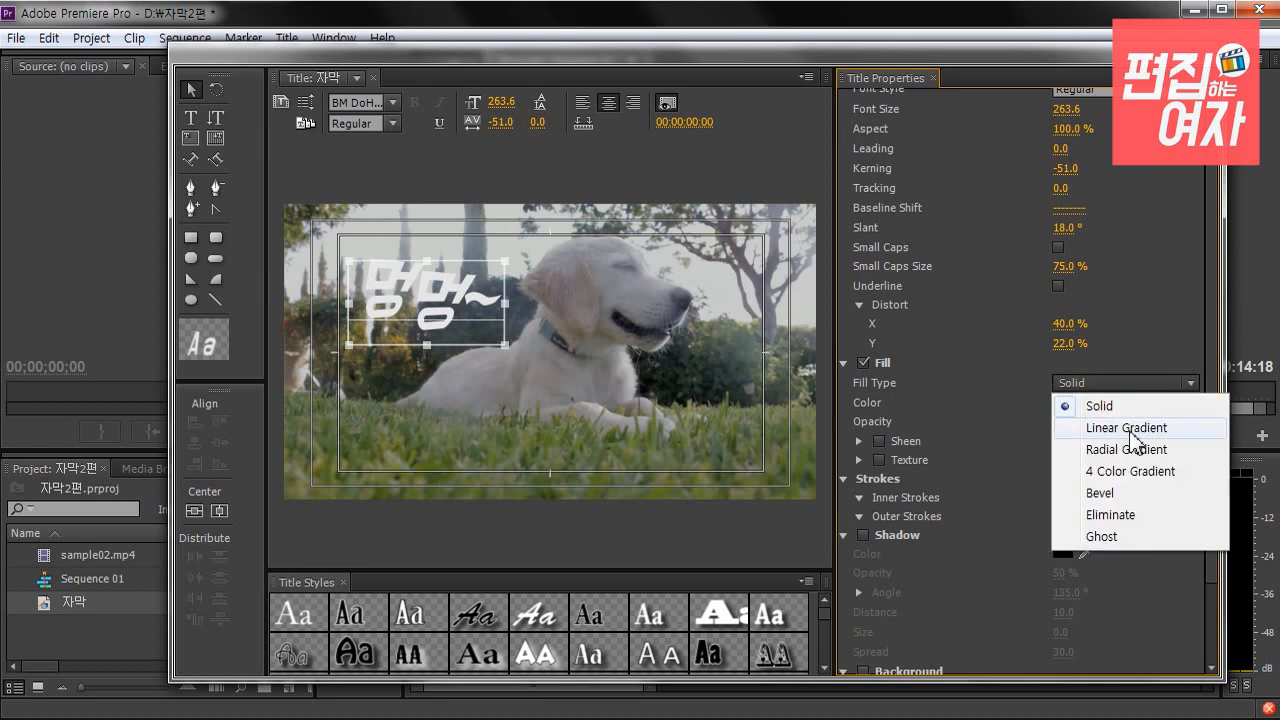
click(1131, 430)
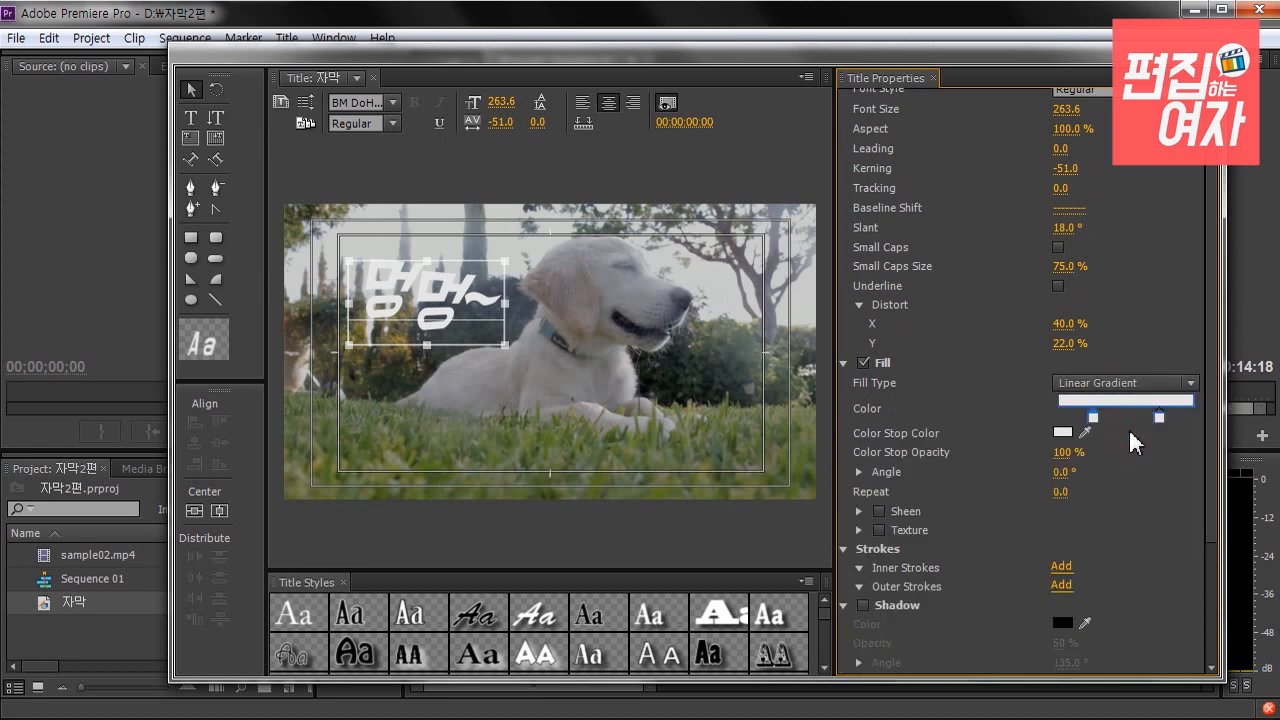
click(1092, 418)
drag(1091, 420, 1080, 420)
double_click(1081, 422)
click(603, 380)
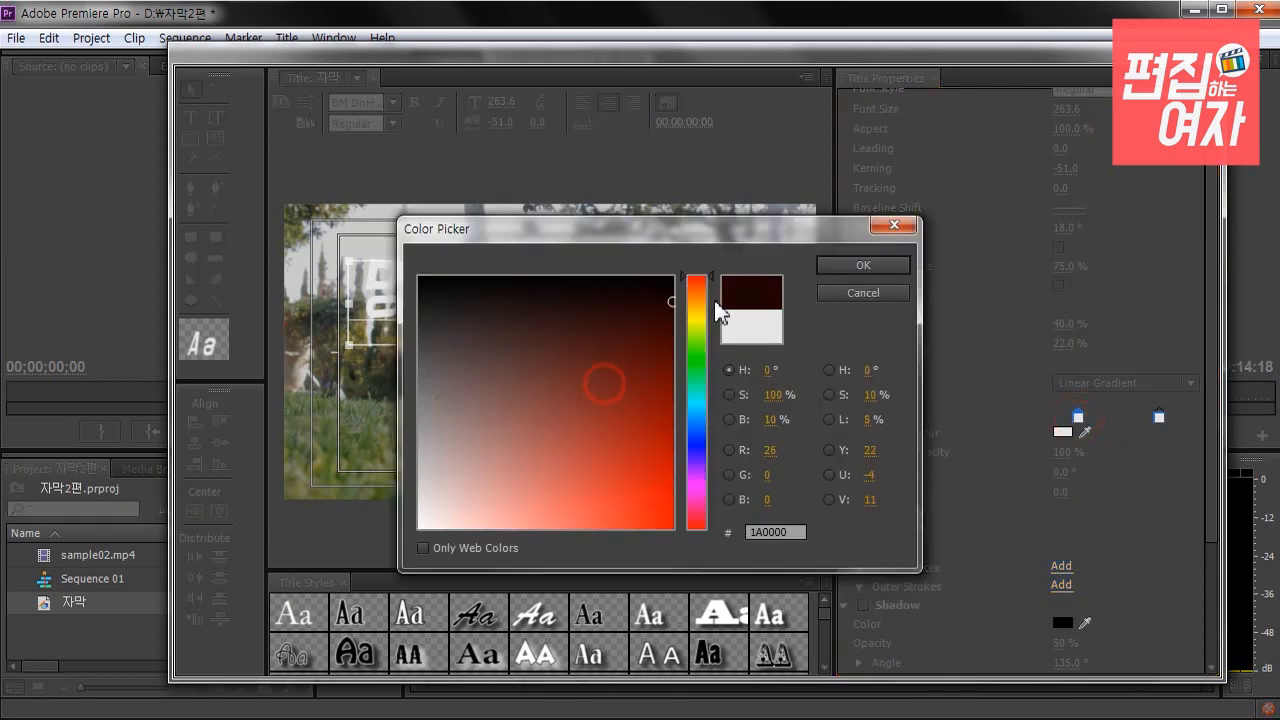
click(863, 262)
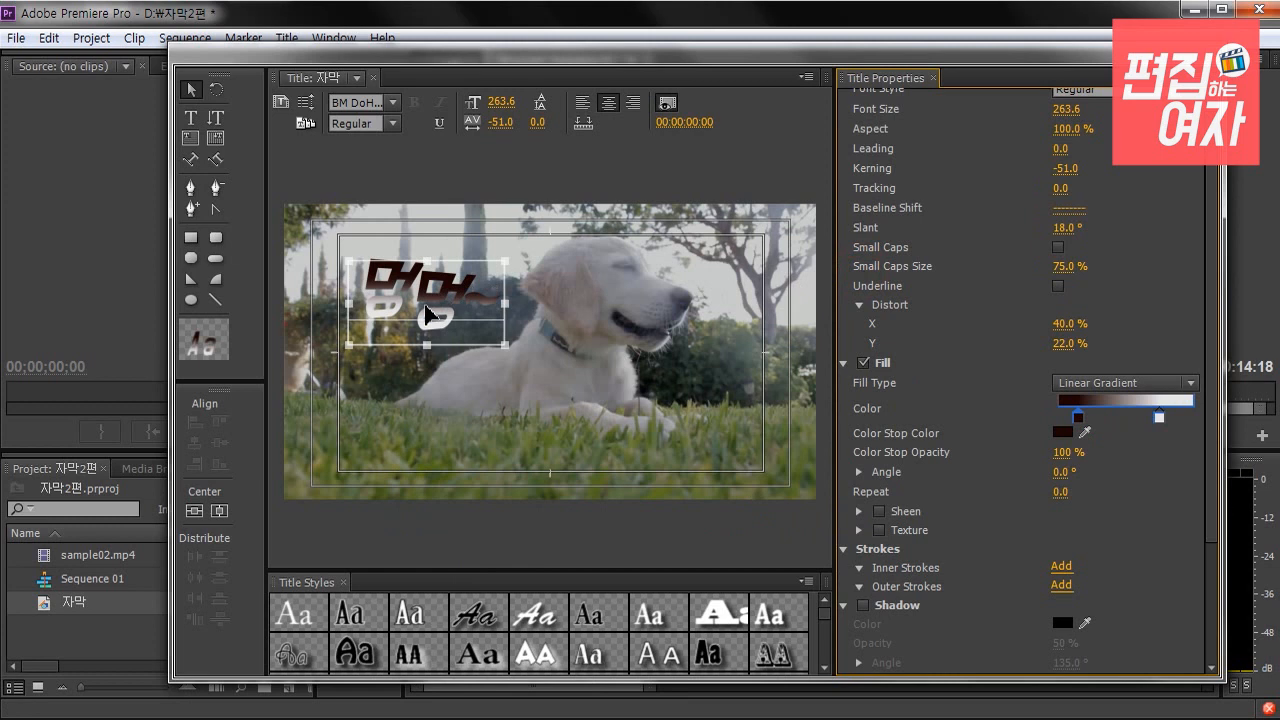
Try a Radial Gradient fill with a bright red FF0000 first stop and spread both color stops to the gradient's ends
click(1140, 392)
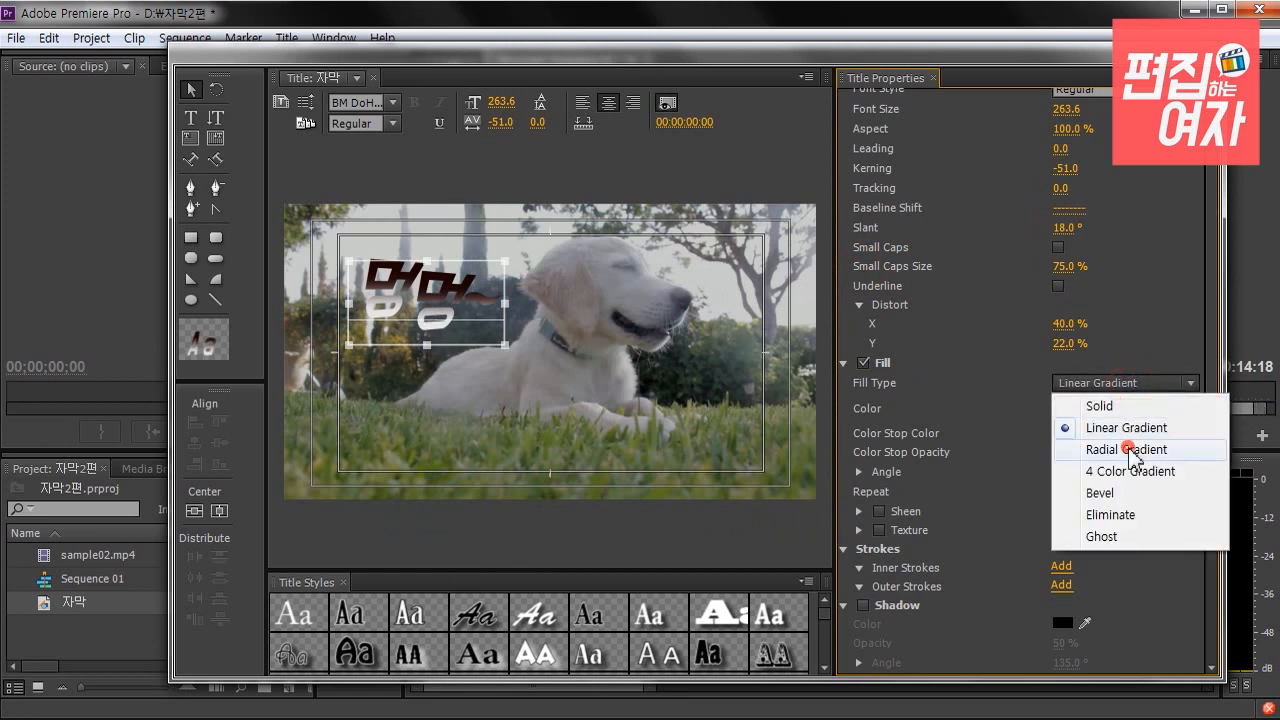
click(1132, 450)
drag(1078, 418, 1057, 420)
click(1062, 432)
click(651, 430)
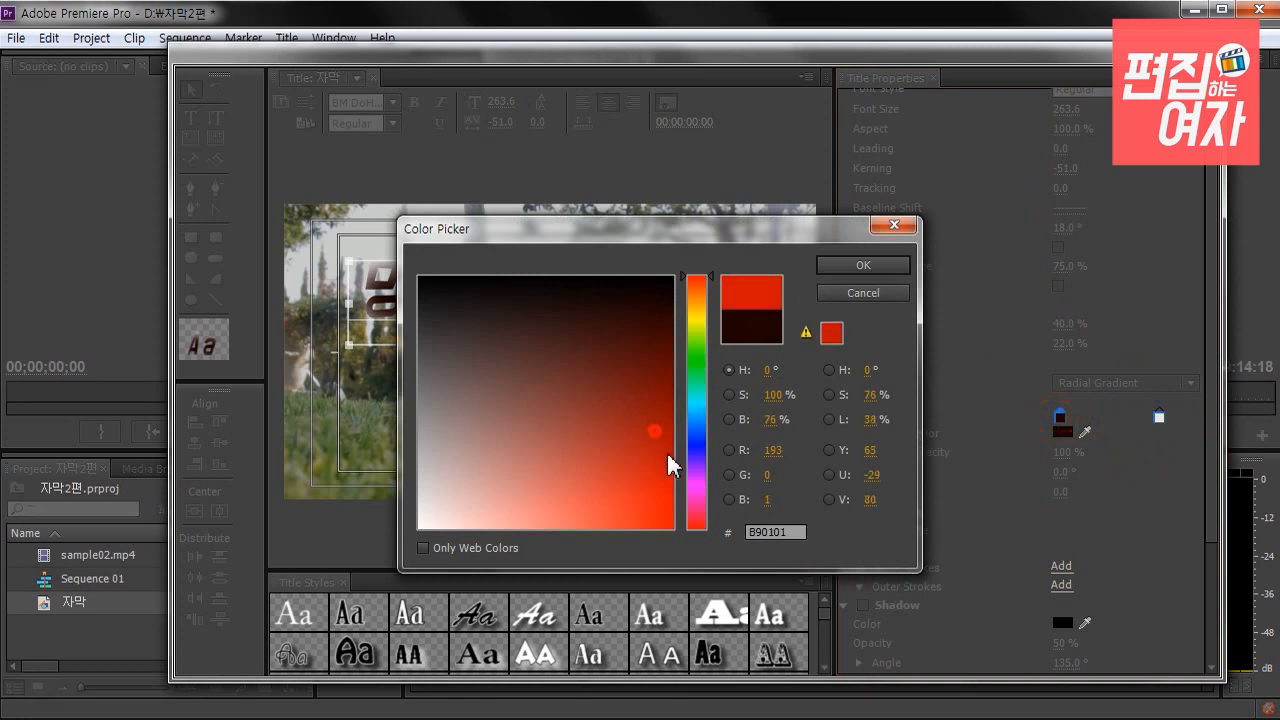
click(863, 262)
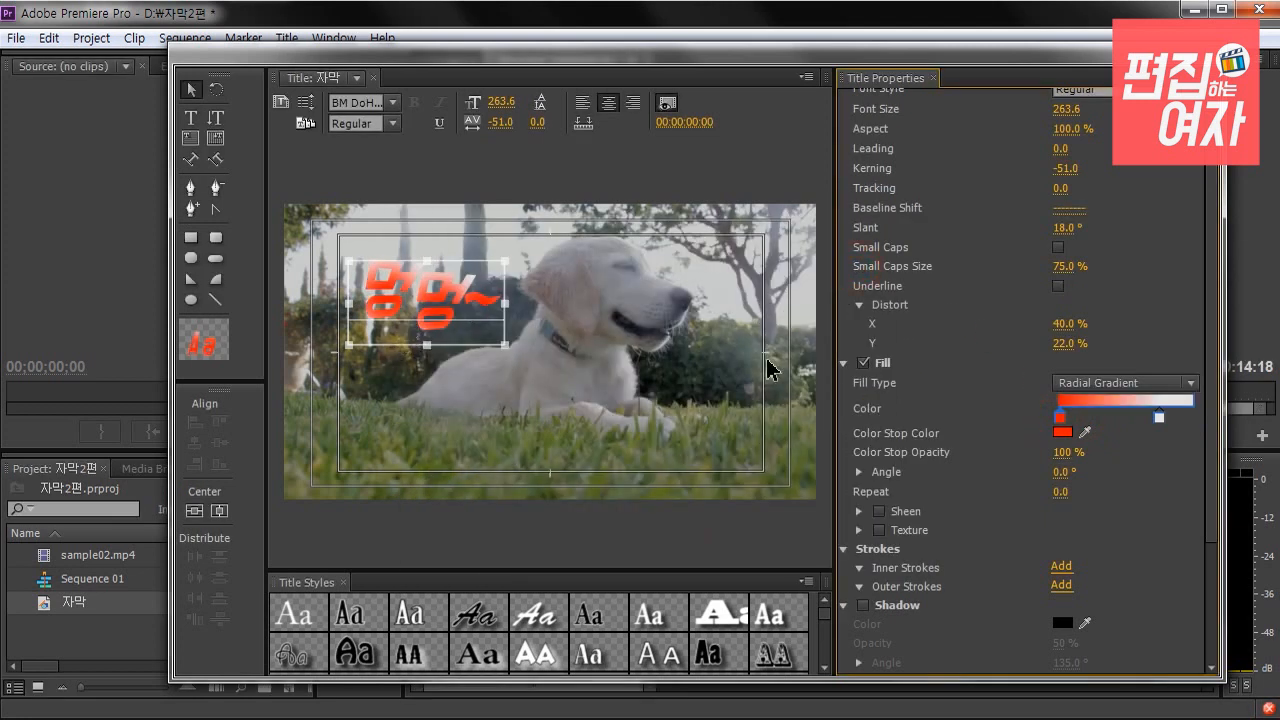
drag(1159, 417, 1203, 416)
Switch the text fill back to Linear Gradient and change its first color stop to yellow
click(1143, 383)
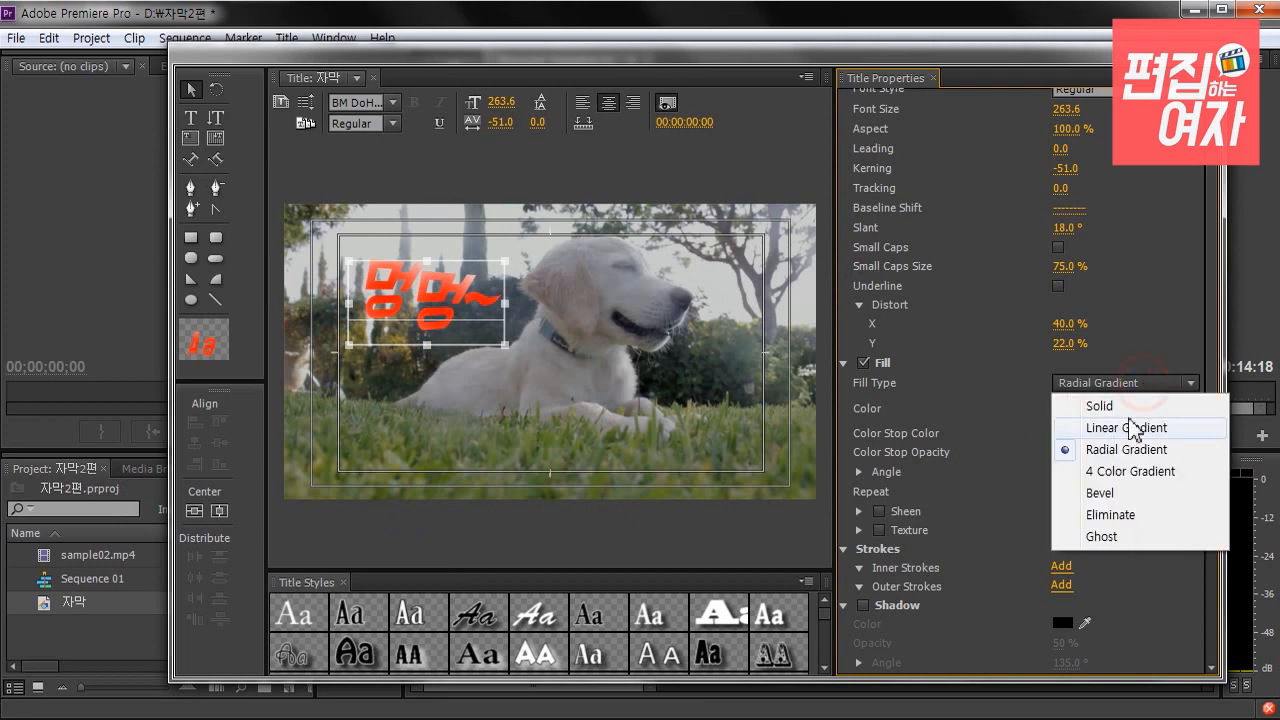
click(1130, 428)
click(1062, 432)
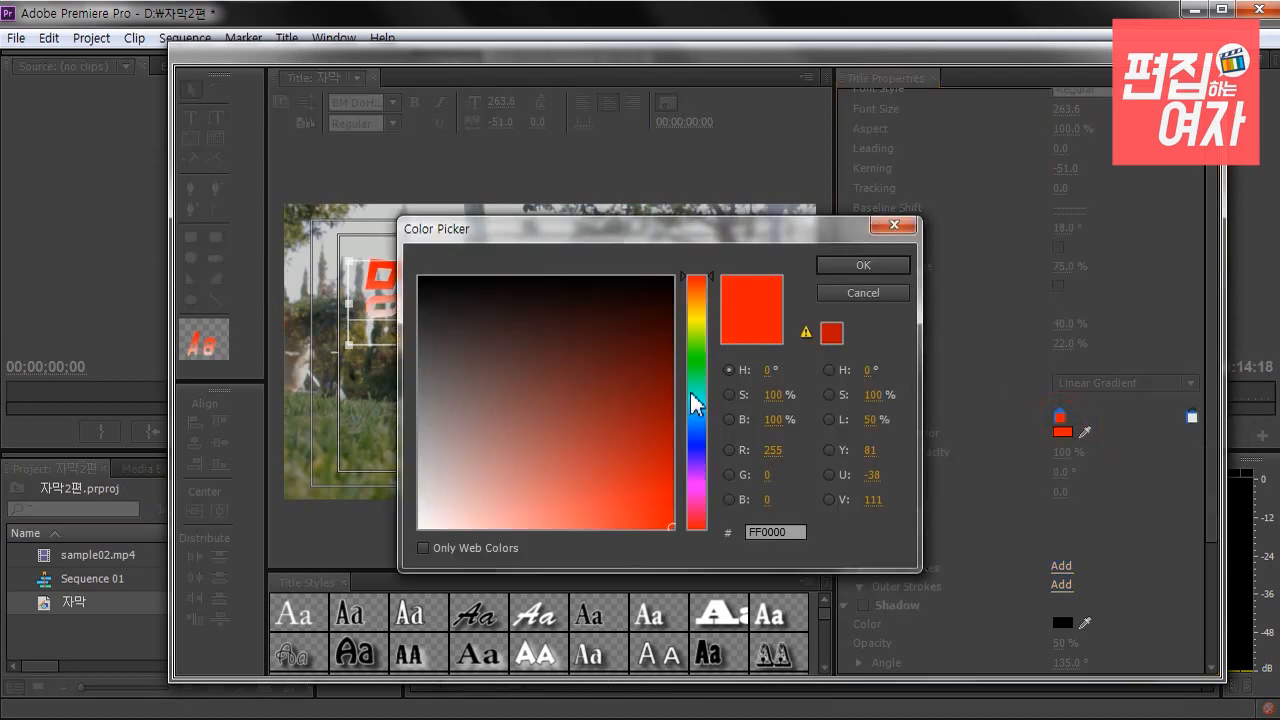
click(699, 320)
click(850, 266)
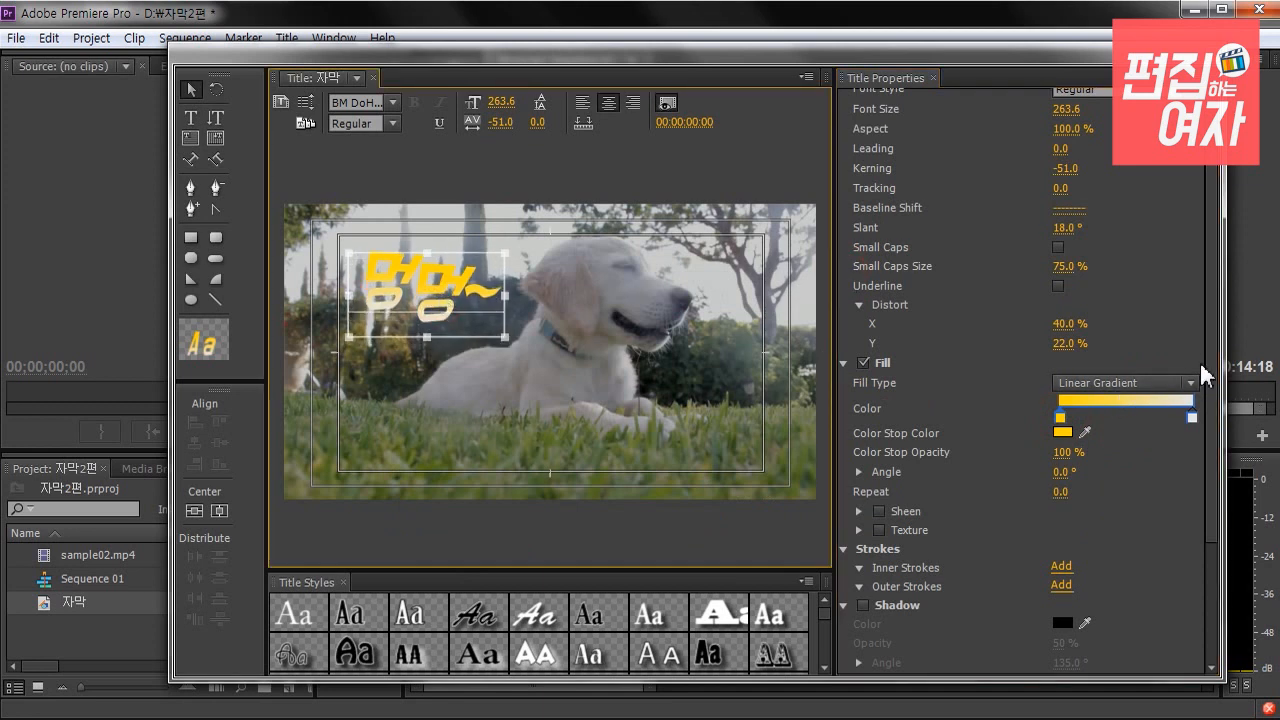
Try a gradient angle of 338° and a striped repeat on the fill, reducing the repeat to 2
scroll(1204, 360, down, 3)
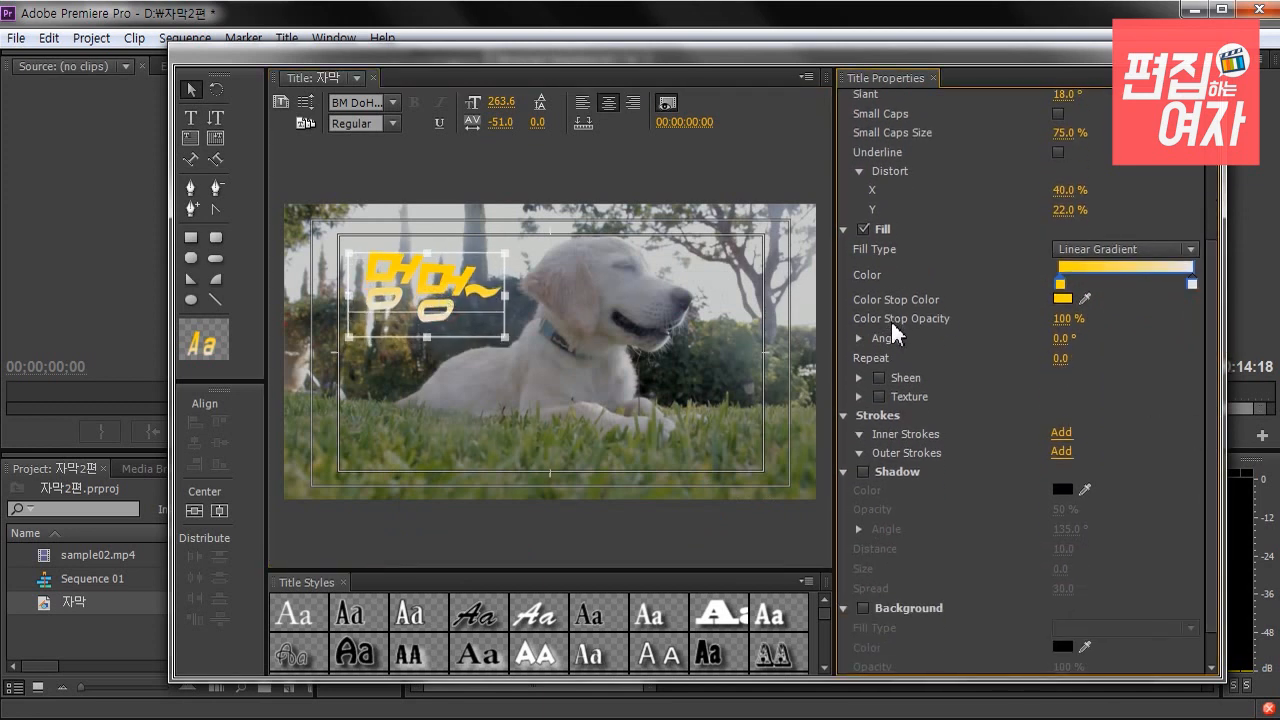
drag(1062, 338, 1070, 338)
drag(1056, 360, 1097, 338)
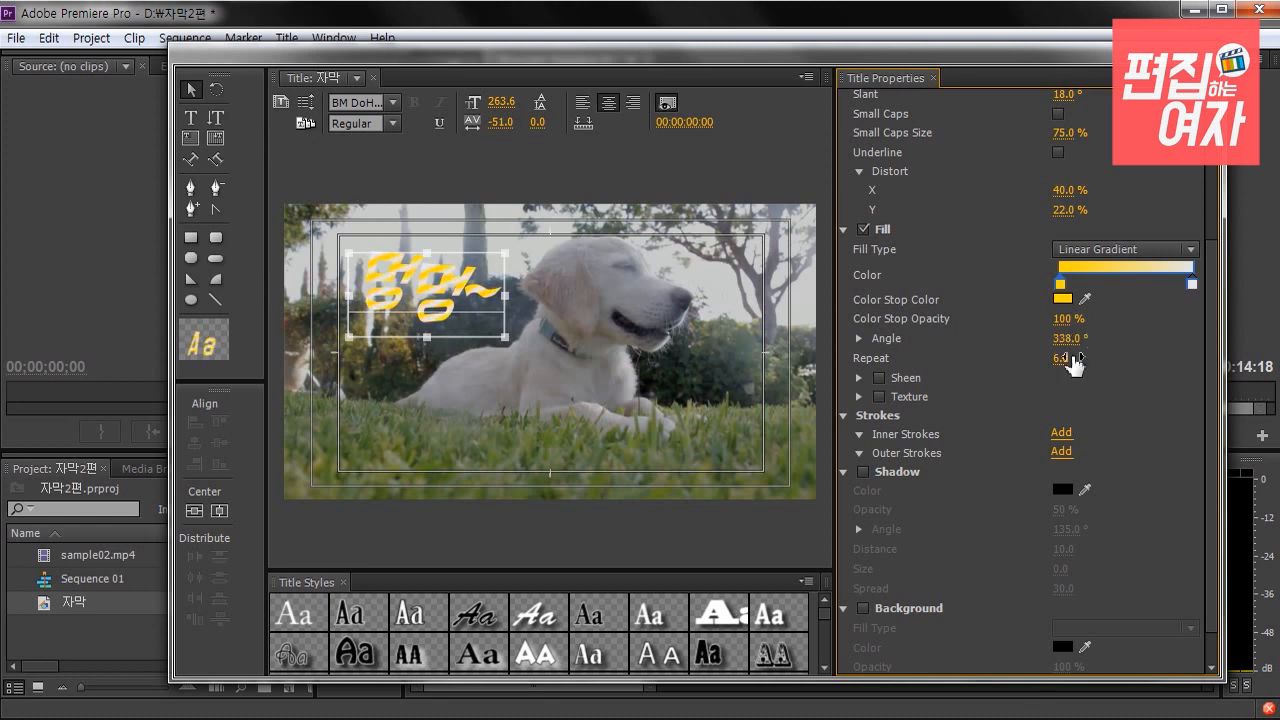
mouse_move(1060, 358)
mouse_down()
mouse_move(1073, 358)
mouse_move(1057, 358)
mouse_up()
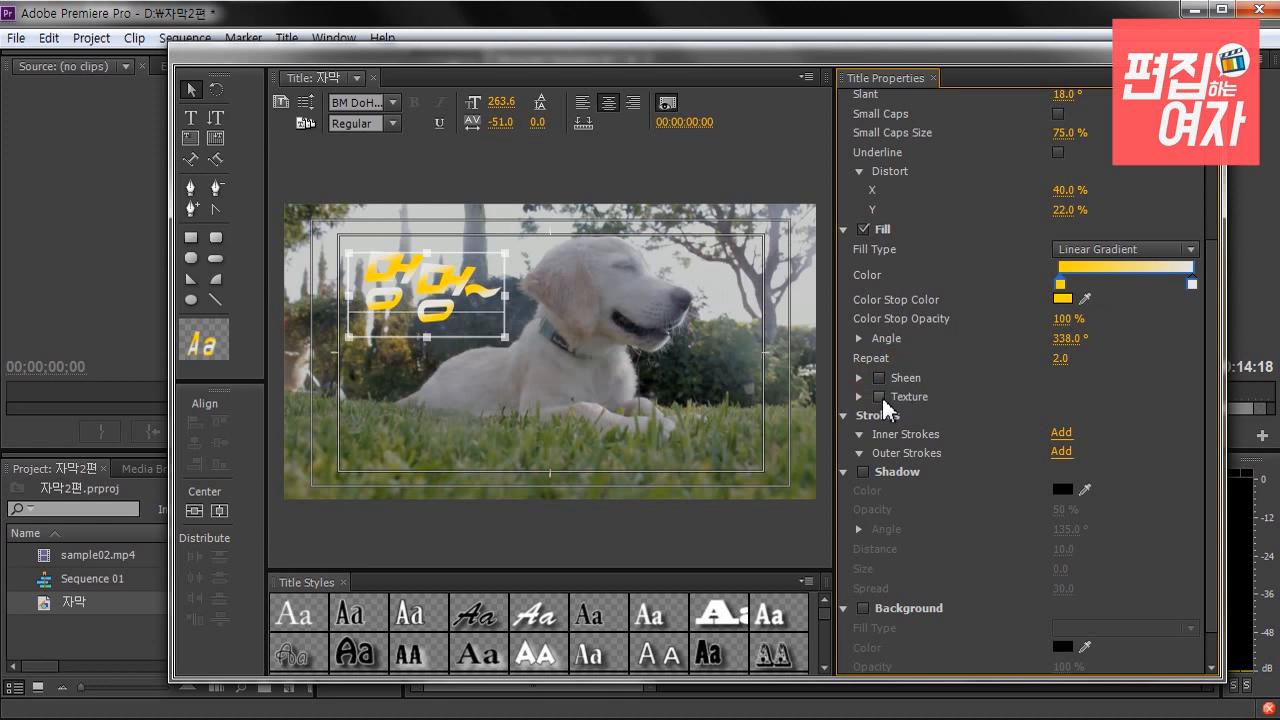
Change the 멍멍~ text's fill type to Solid and its color to red
click(1117, 251)
click(1112, 270)
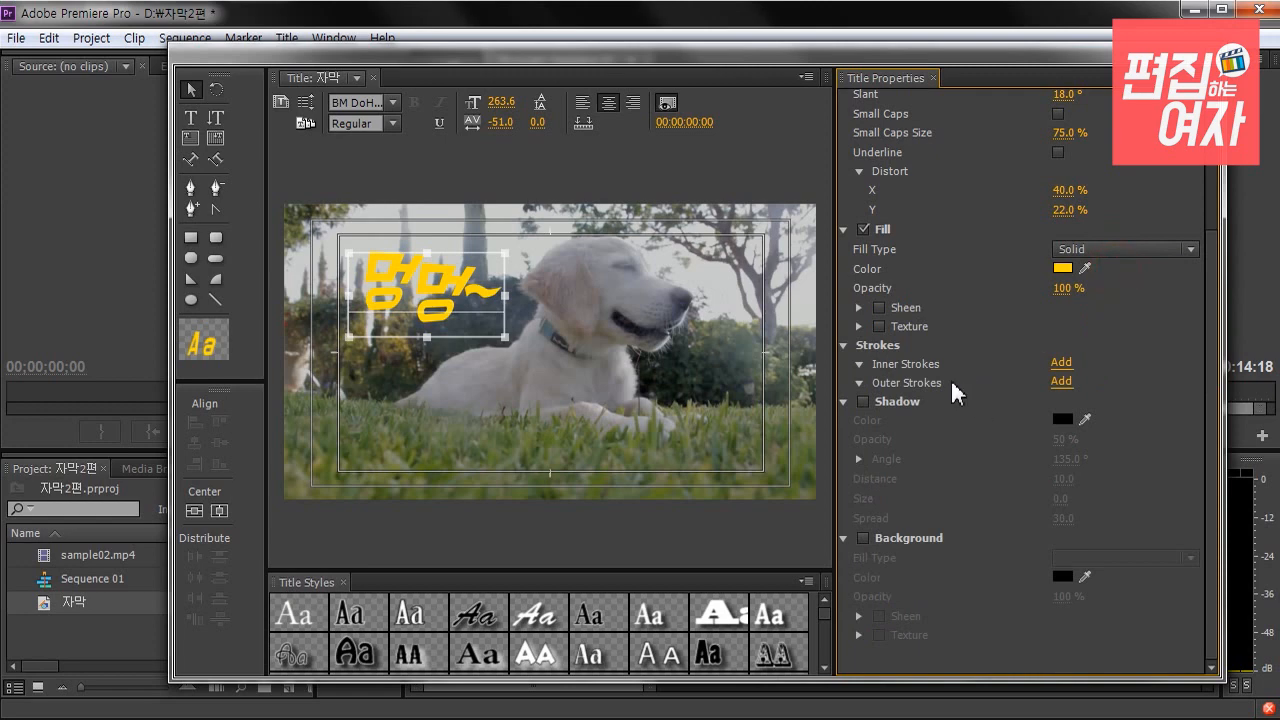
click(1062, 268)
drag(700, 293, 704, 262)
key(Return)
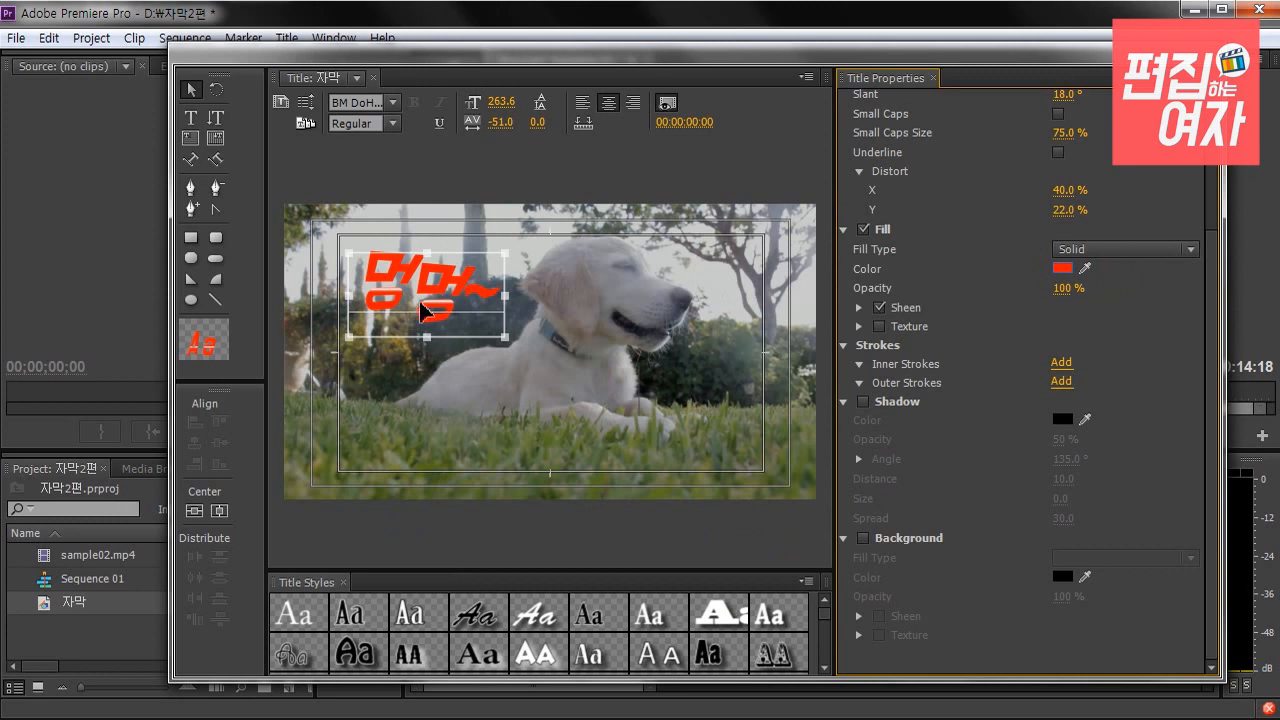
Try a white sheen of size 55 on the text fill, testing its angle, then turn Sheen off
click(858, 307)
mouse_move(1063, 365)
mouse_down()
mouse_move(1122, 365)
mouse_move(1065, 390)
mouse_move(994, 386)
mouse_move(1073, 384)
mouse_up()
key(ctrl+z)
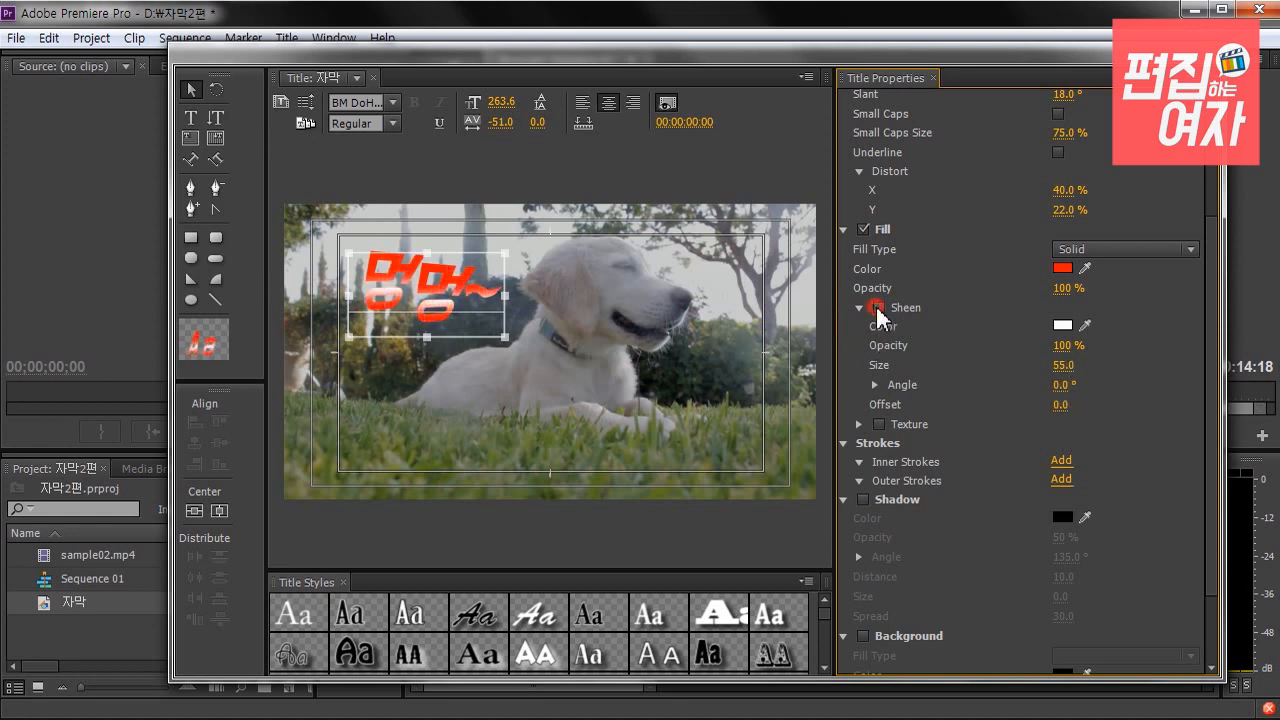
click(878, 308)
click(858, 308)
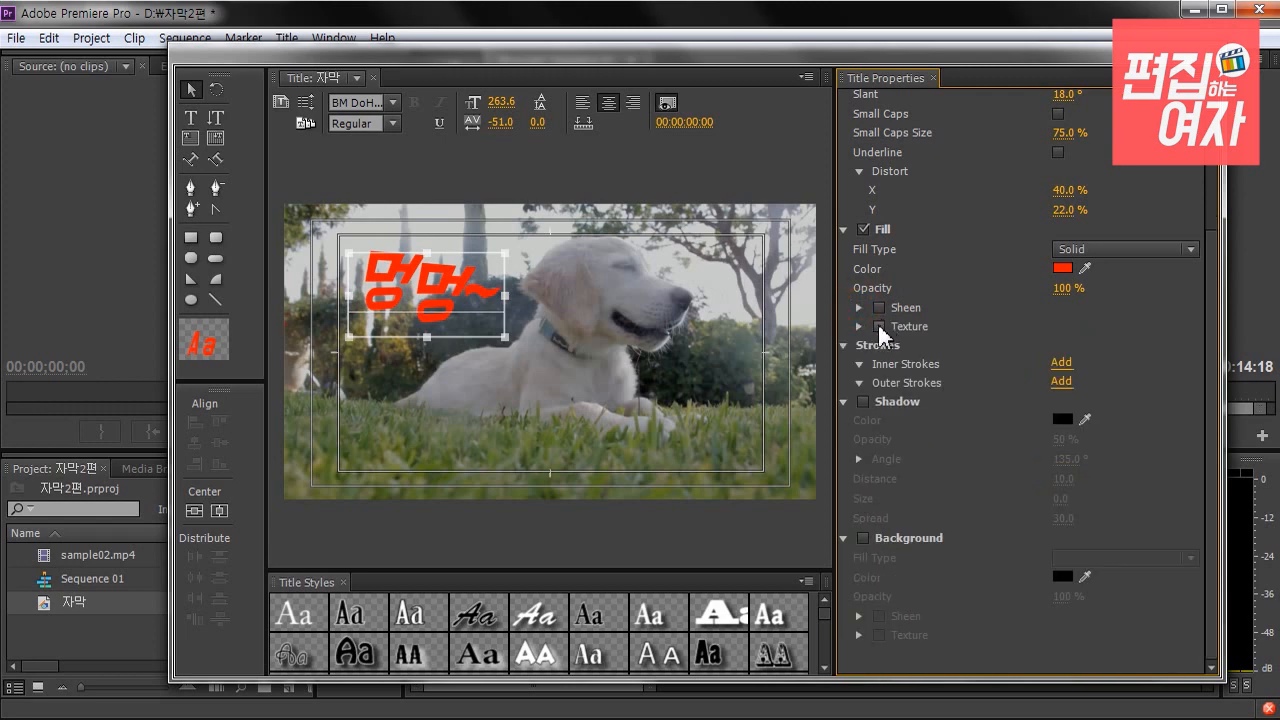
Try the 국화 sample picture as a texture on the text fill, then turn Texture off
click(879, 326)
click(858, 328)
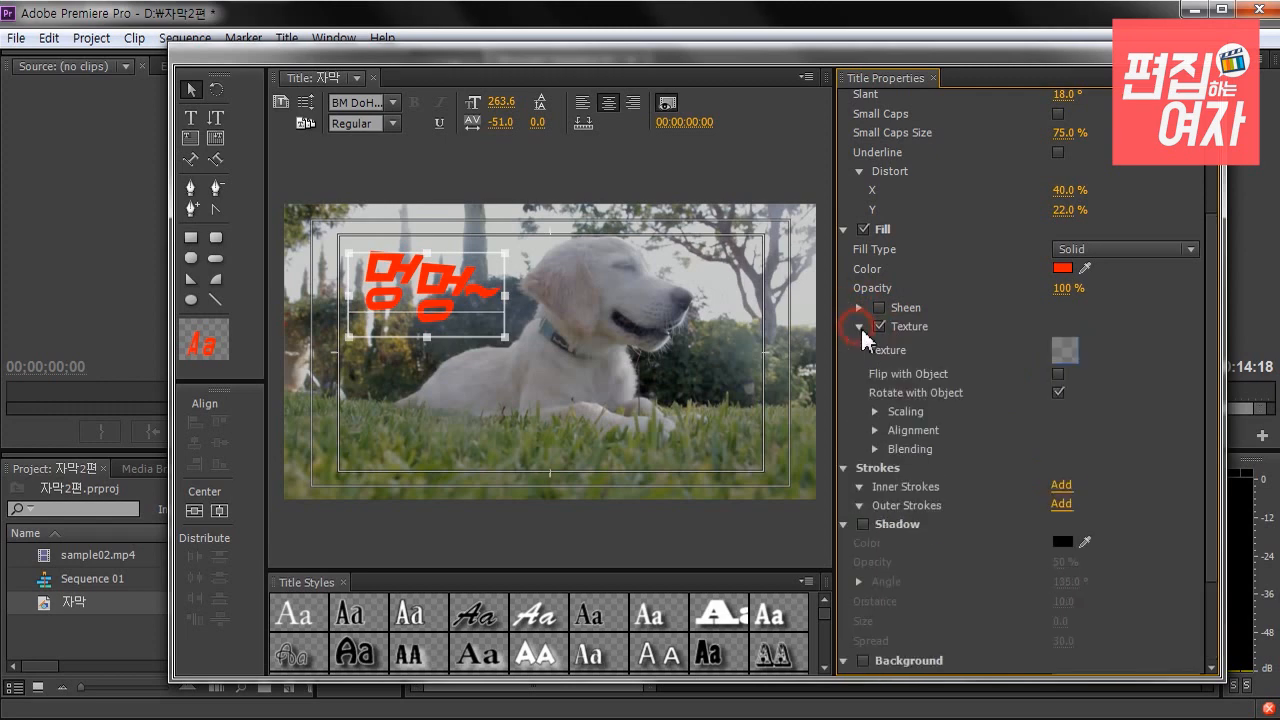
click(1065, 358)
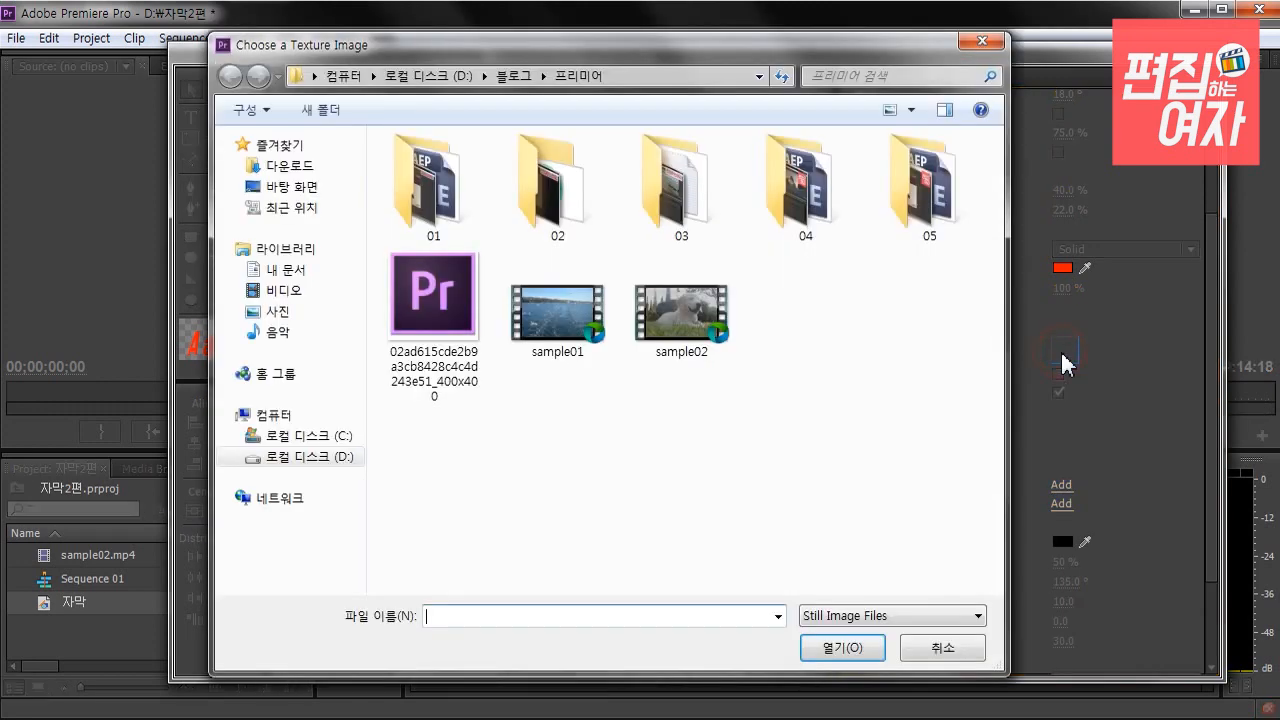
click(285, 318)
double_click(433, 205)
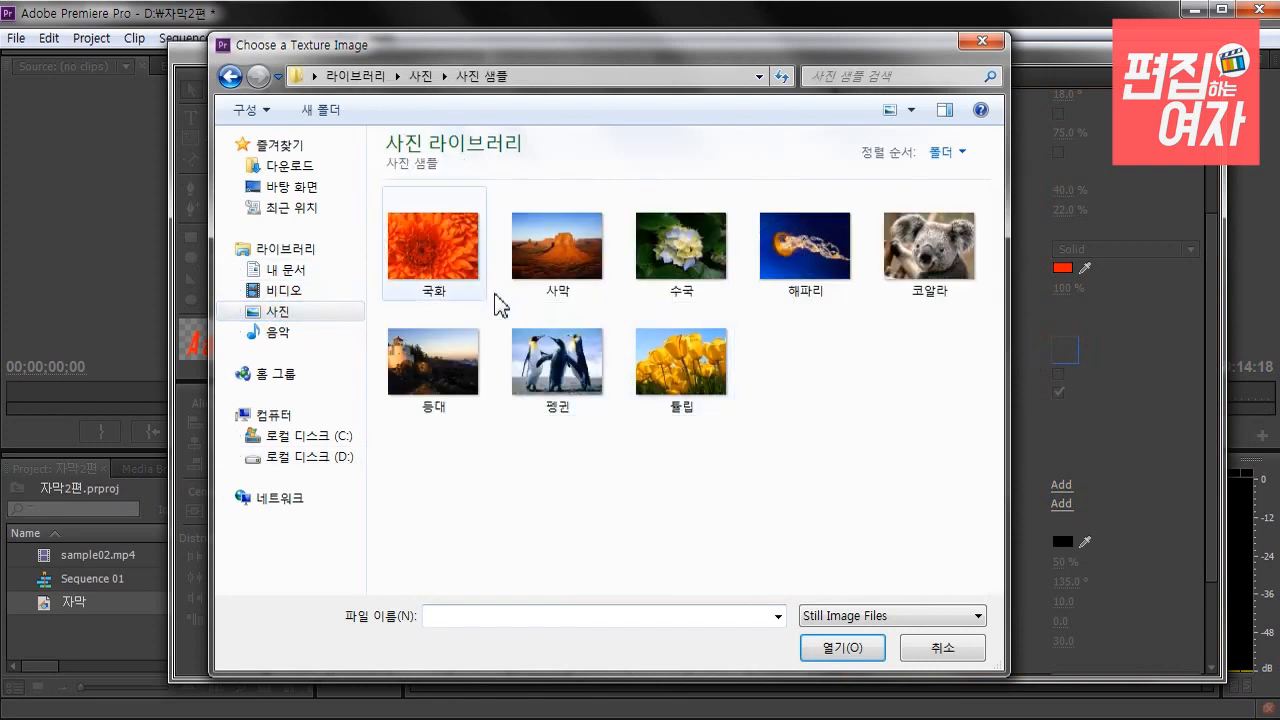
click(438, 262)
click(822, 655)
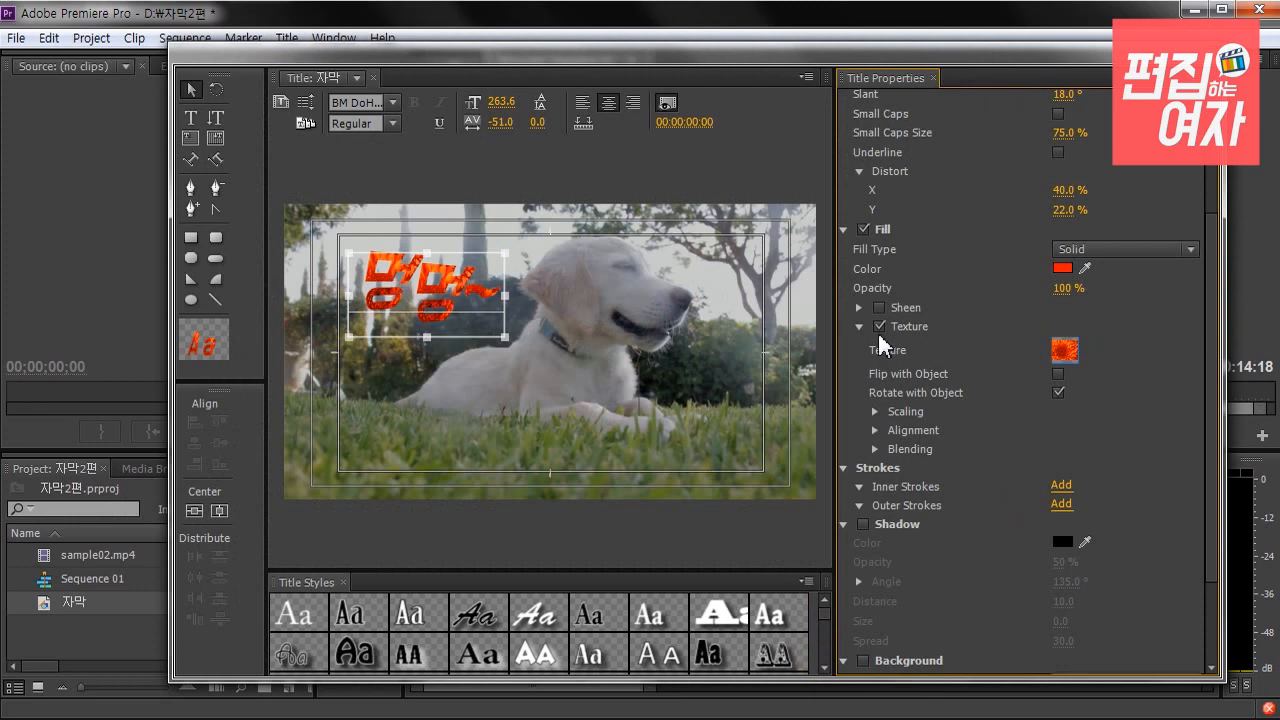
click(879, 326)
Give the 멍멍~ text a Linear Gradient fill running from a yellow stop at the gradient's start to red
click(1118, 249)
click(1125, 295)
drag(1093, 285, 1063, 286)
double_click(1062, 286)
drag(698, 297, 700, 313)
drag(637, 437, 677, 531)
click(863, 264)
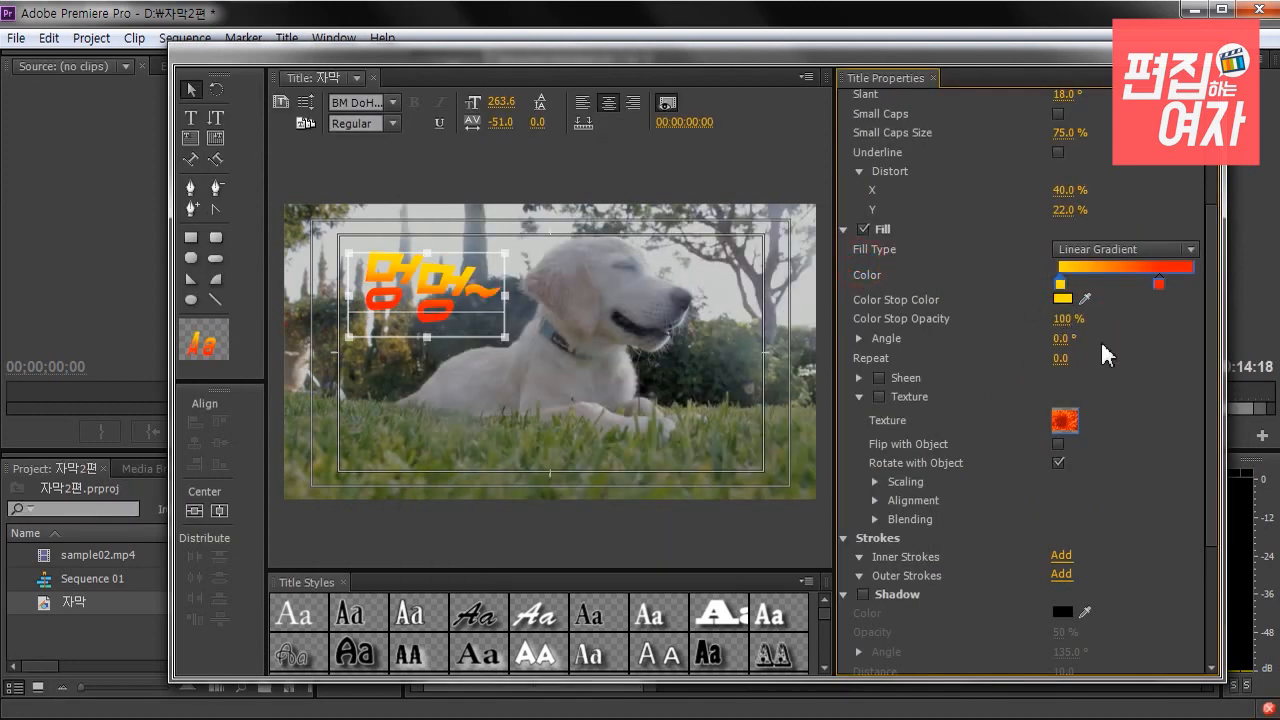
Add an outer stroke of type Edge to the 멍멍~ text and set its size to 61
scroll(1190, 290, up, 1)
scroll(1195, 400, down, 5)
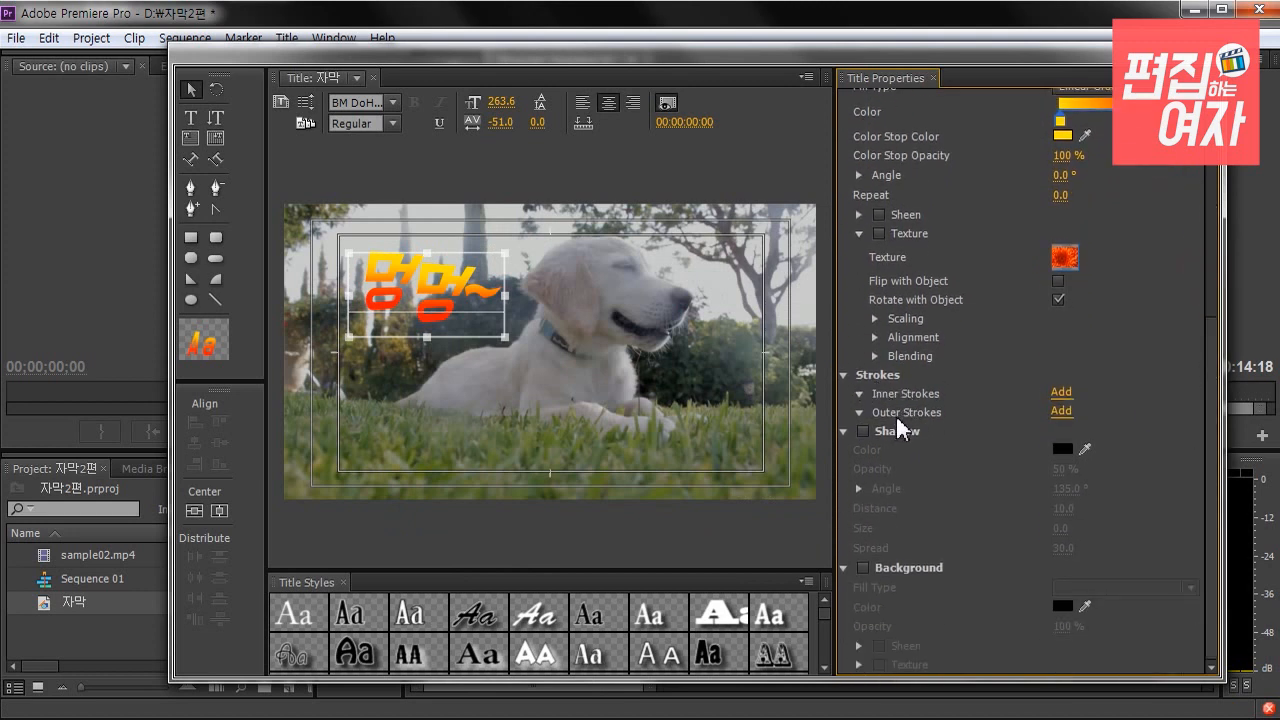
click(1062, 411)
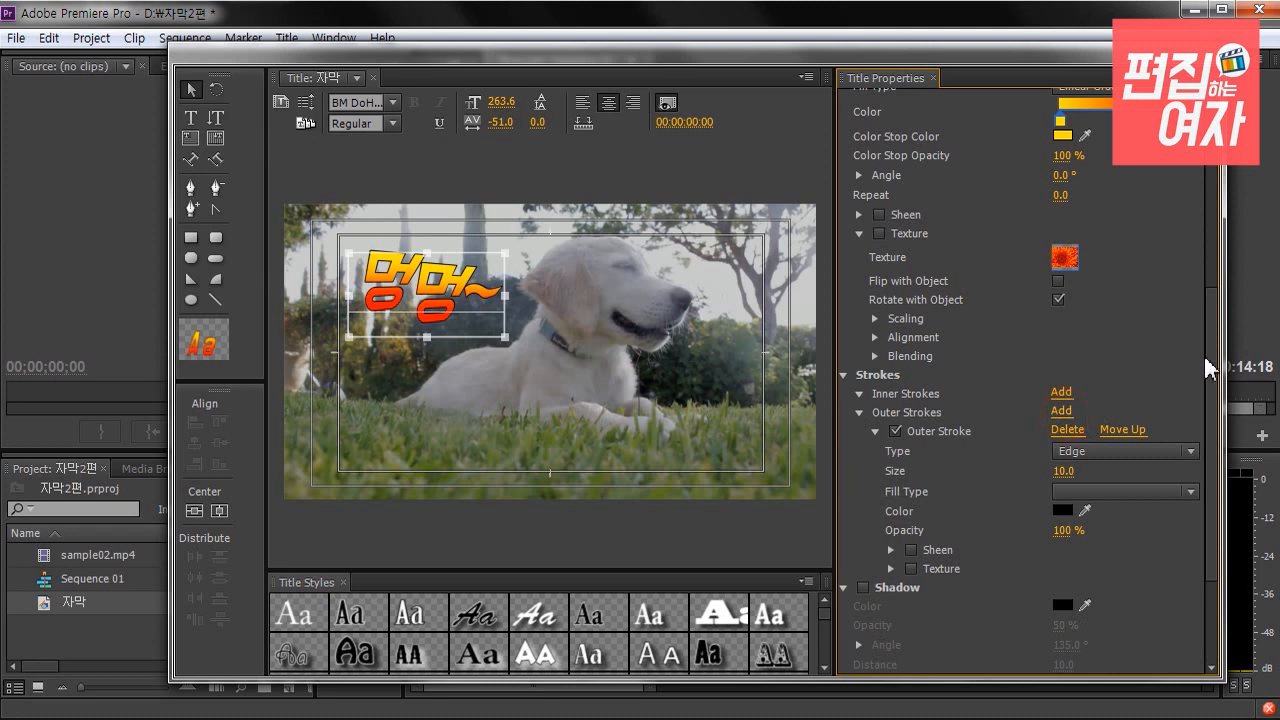
scroll(1204, 356, down, 3)
drag(1064, 316, 1115, 316)
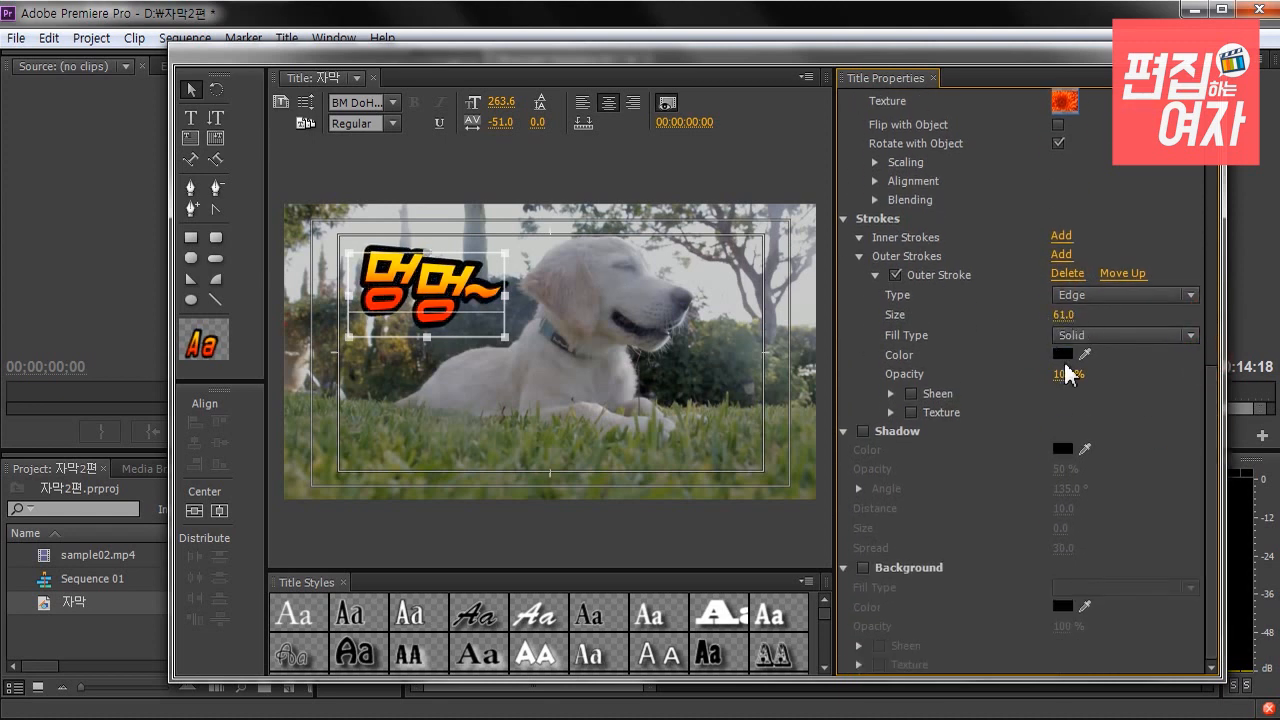
Change the outer stroke's color to white and reduce its size to 46
click(1061, 354)
click(449, 471)
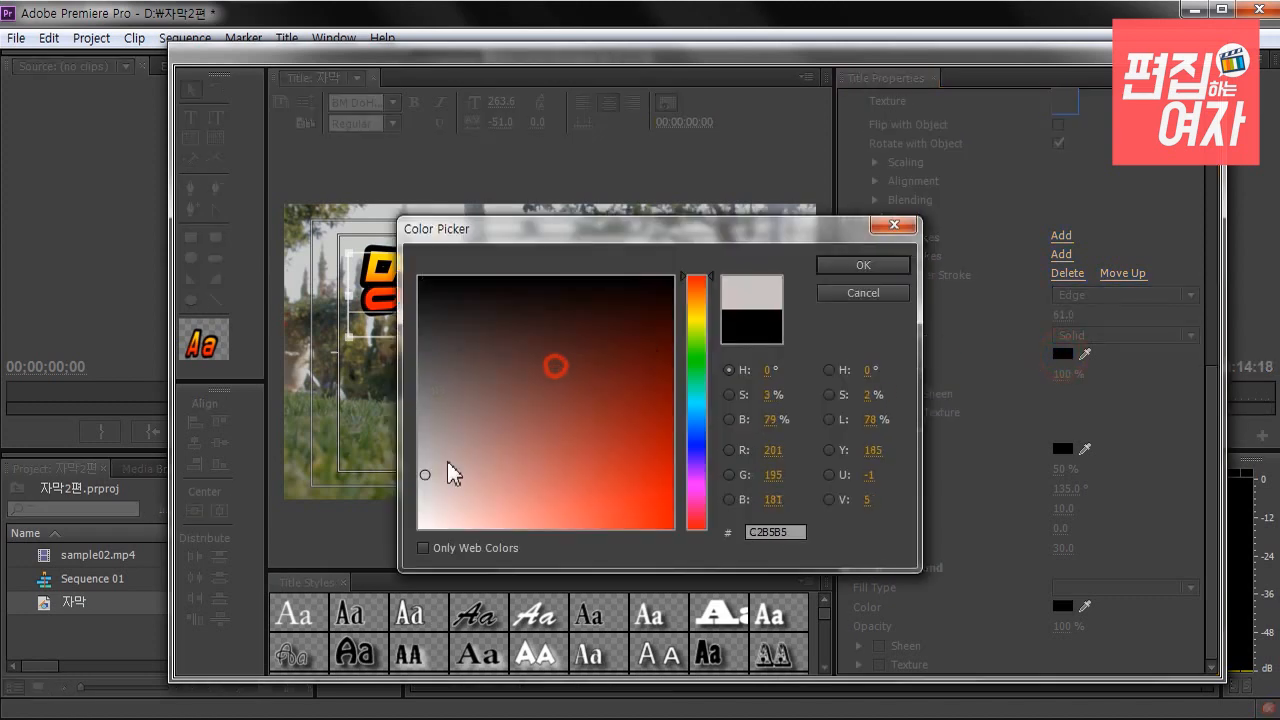
click(886, 266)
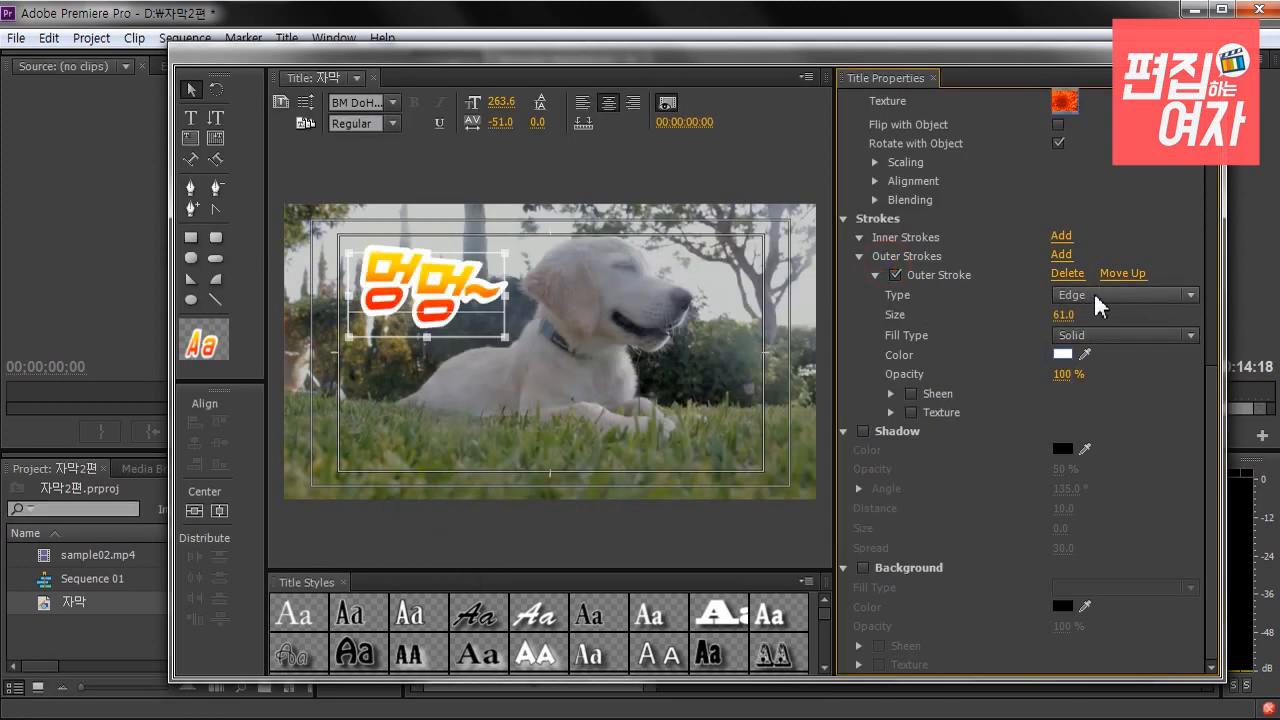
mouse_move(1063, 314)
mouse_down()
mouse_move(1036, 314)
mouse_move(1066, 314)
mouse_up()
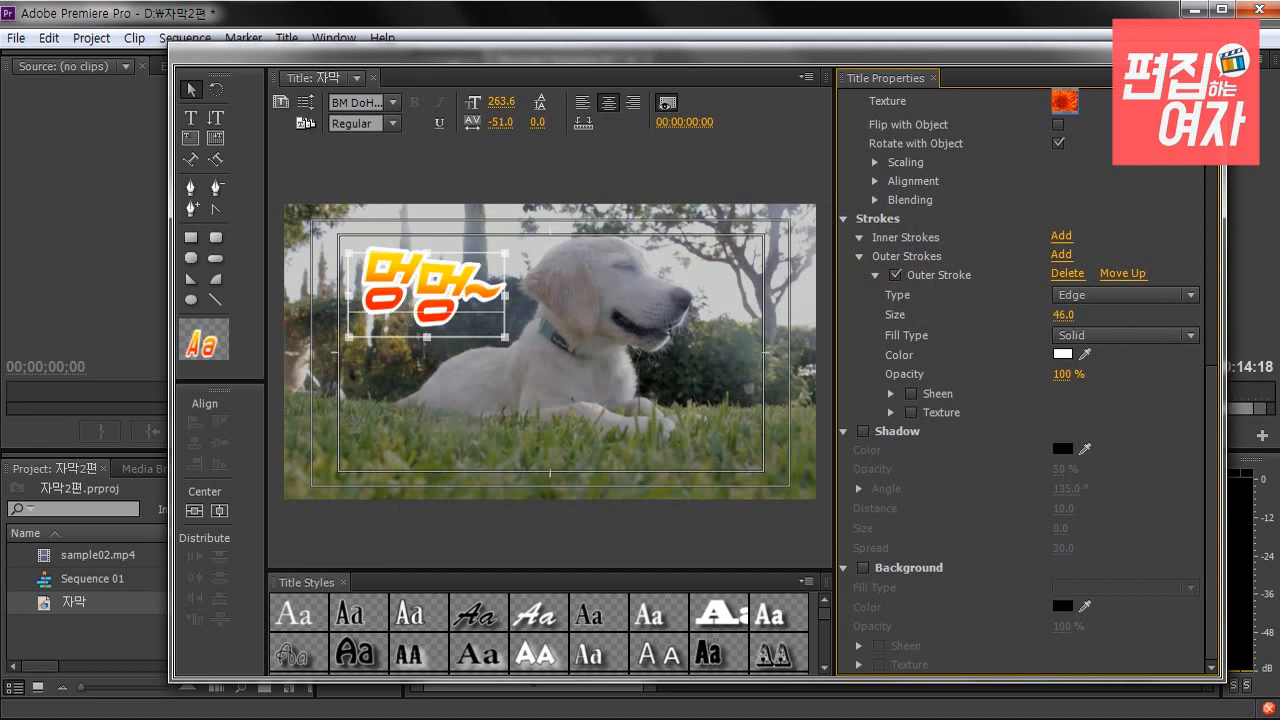
Add an inner stroke of type Edge to the 멍멍~ text with size 11 and a muted red color
click(1062, 237)
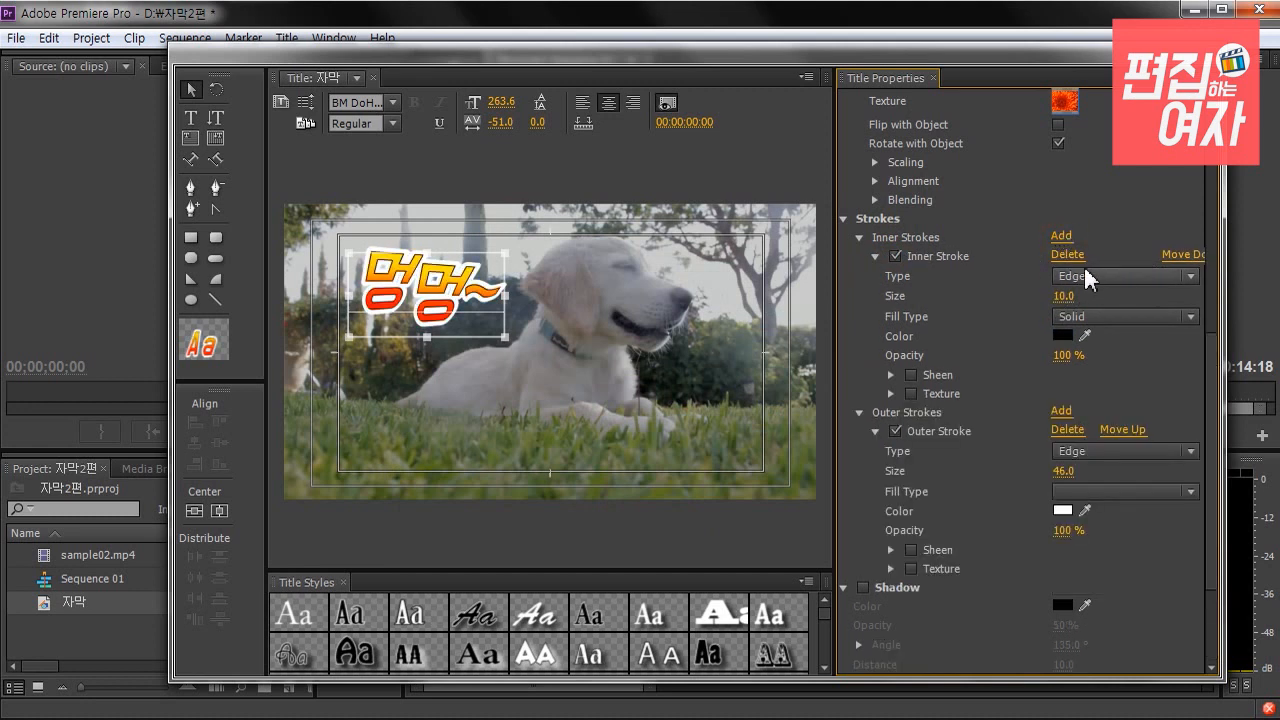
mouse_move(1063, 296)
mouse_down()
mouse_move(1088, 296)
mouse_move(1067, 296)
mouse_up()
click(1063, 336)
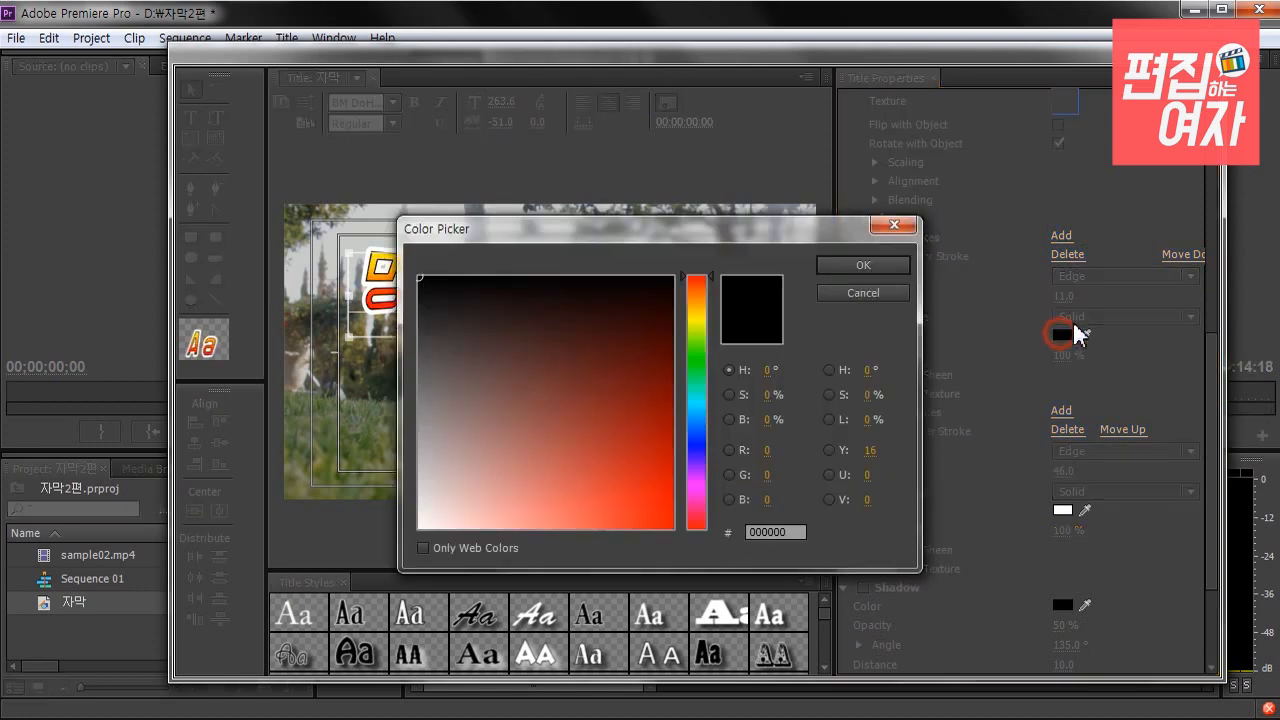
mouse_move(653, 351)
mouse_down()
mouse_move(629, 422)
mouse_move(599, 433)
mouse_up()
click(862, 265)
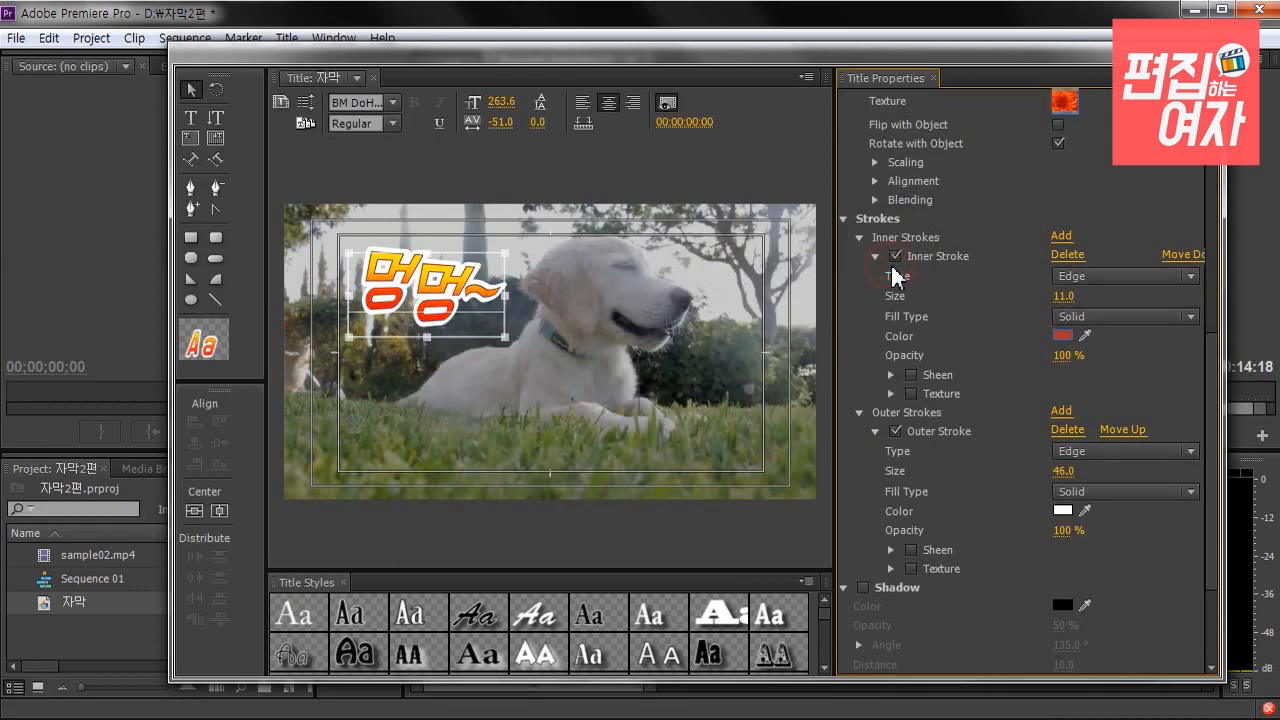
click(450, 330)
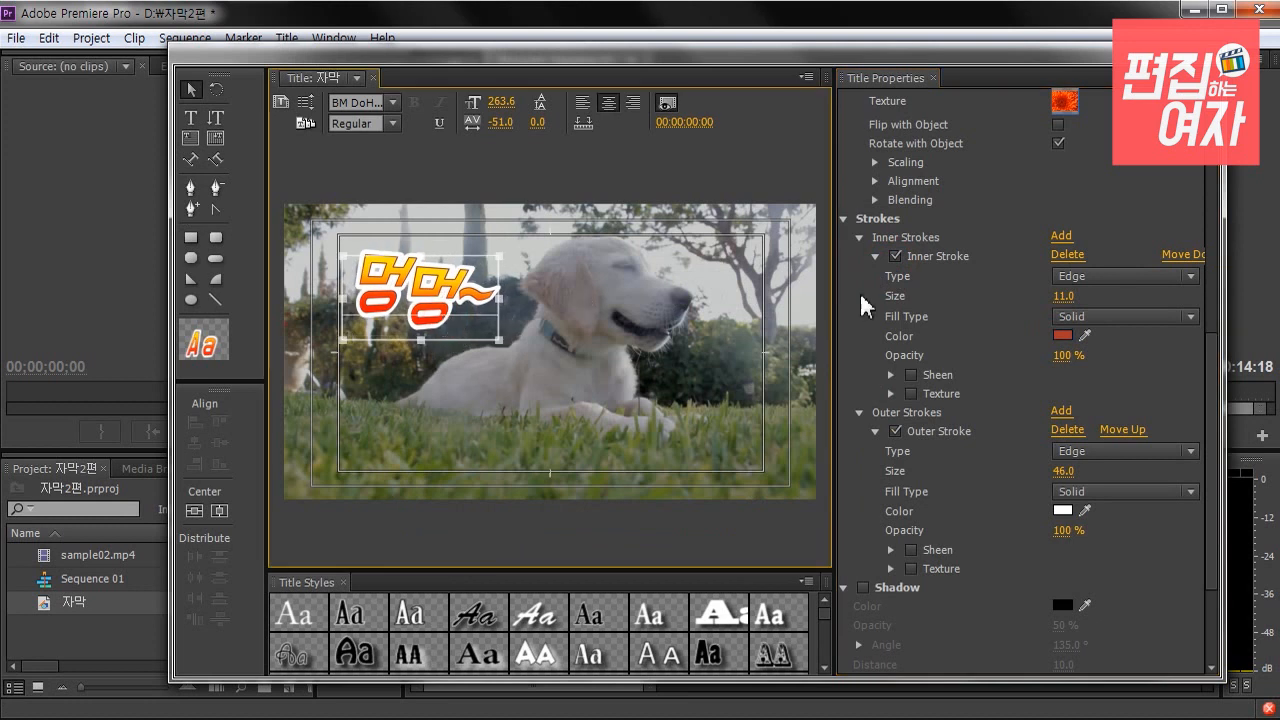
Try yellow and a lighter yellow FFFD75 as the text's outer stroke color, then set it back to white
drag(1210, 357, 1206, 448)
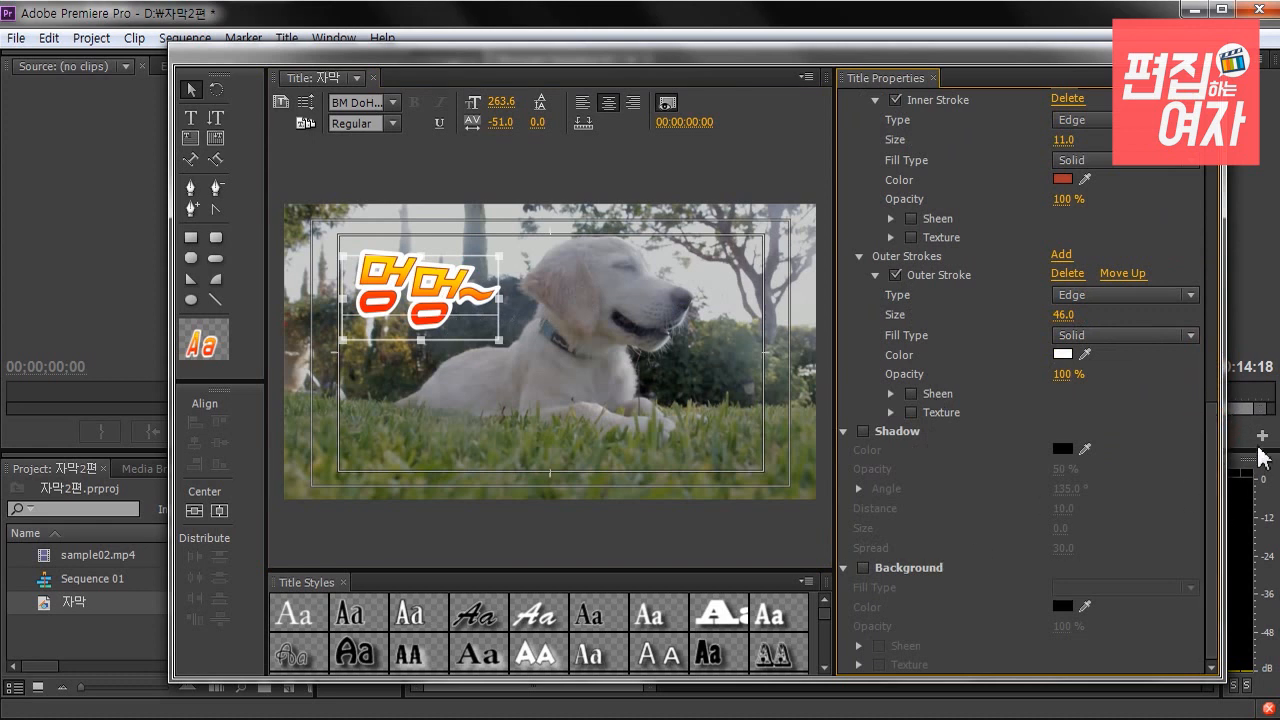
click(1209, 443)
click(1065, 355)
click(690, 330)
click(676, 526)
click(863, 266)
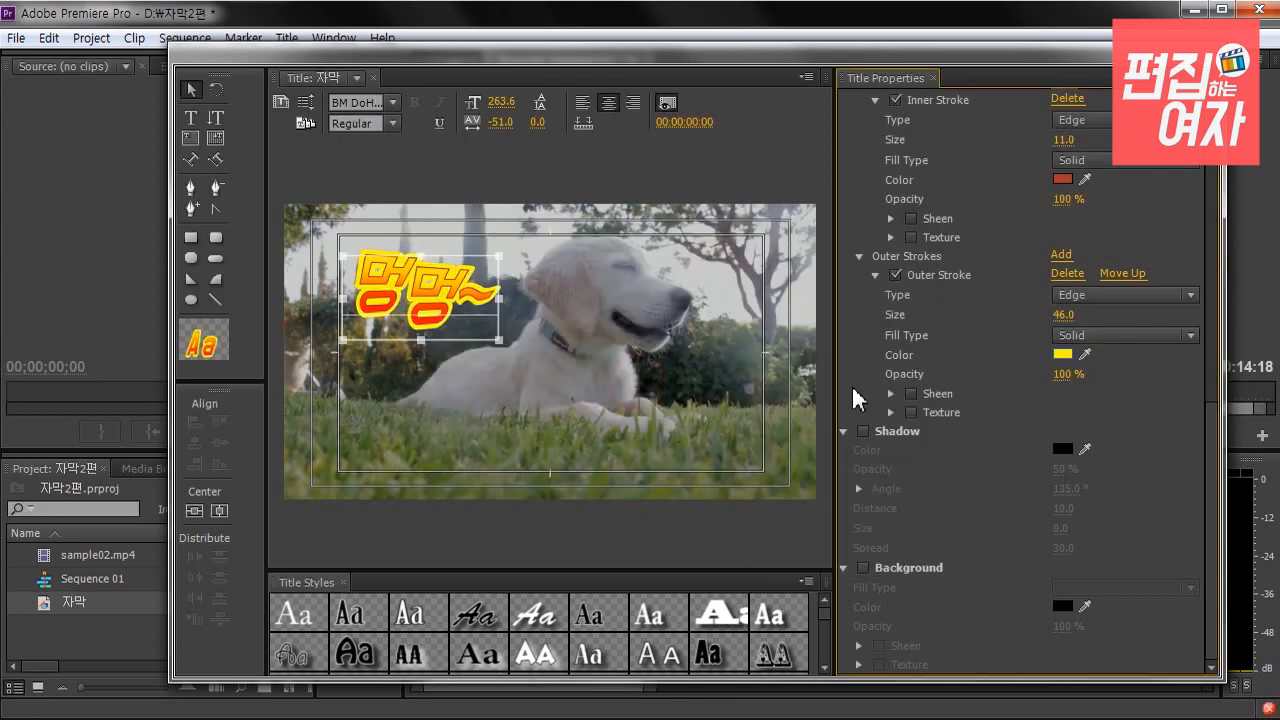
click(1065, 344)
click(560, 532)
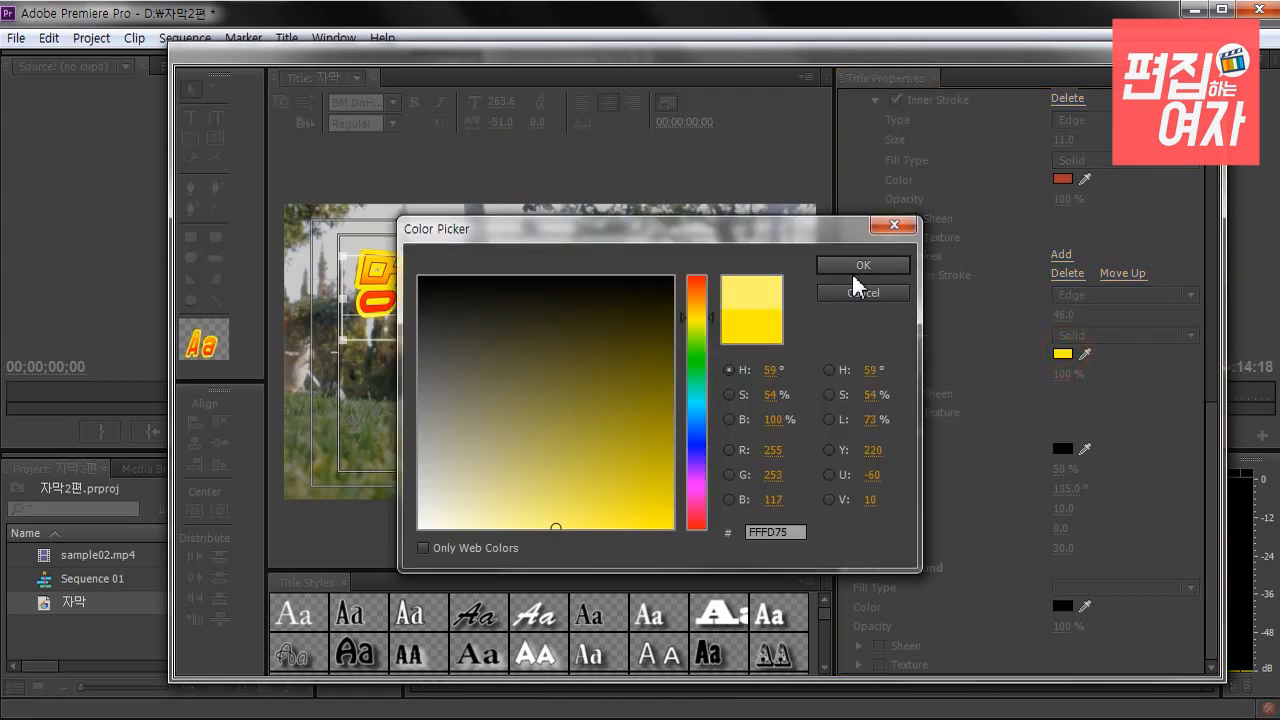
click(862, 264)
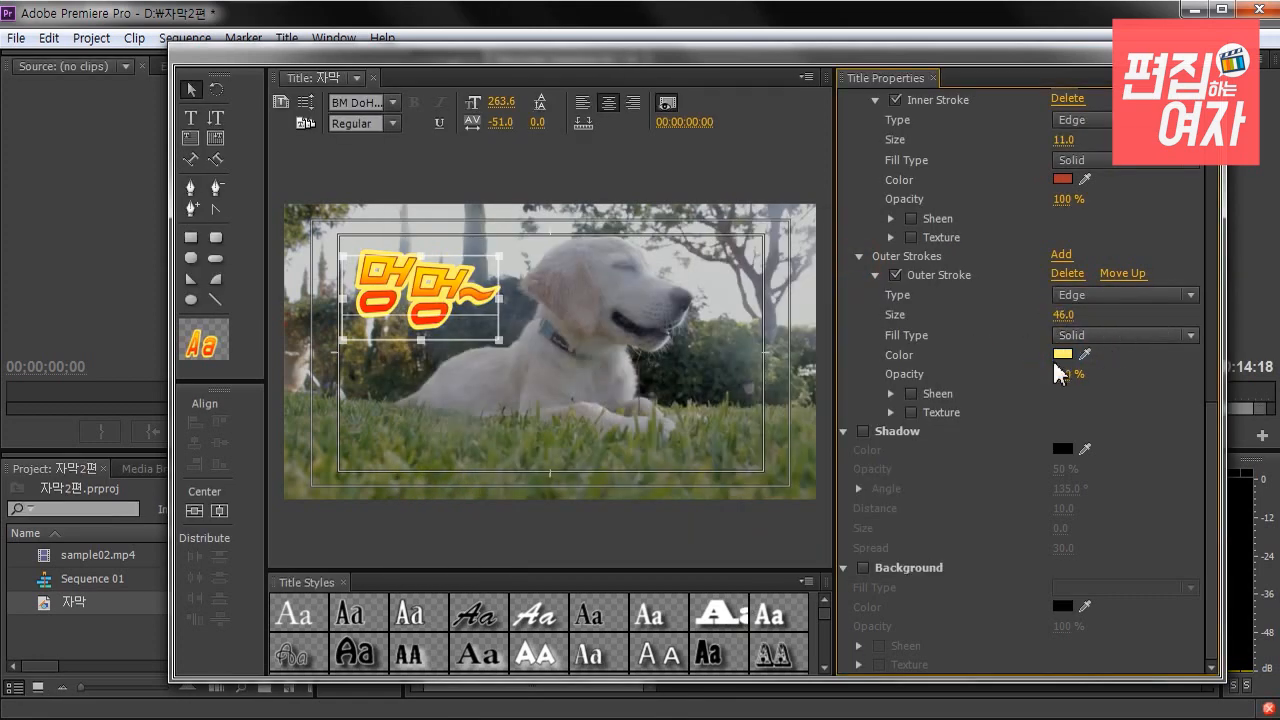
click(1062, 353)
drag(610, 415, 397, 517)
click(826, 264)
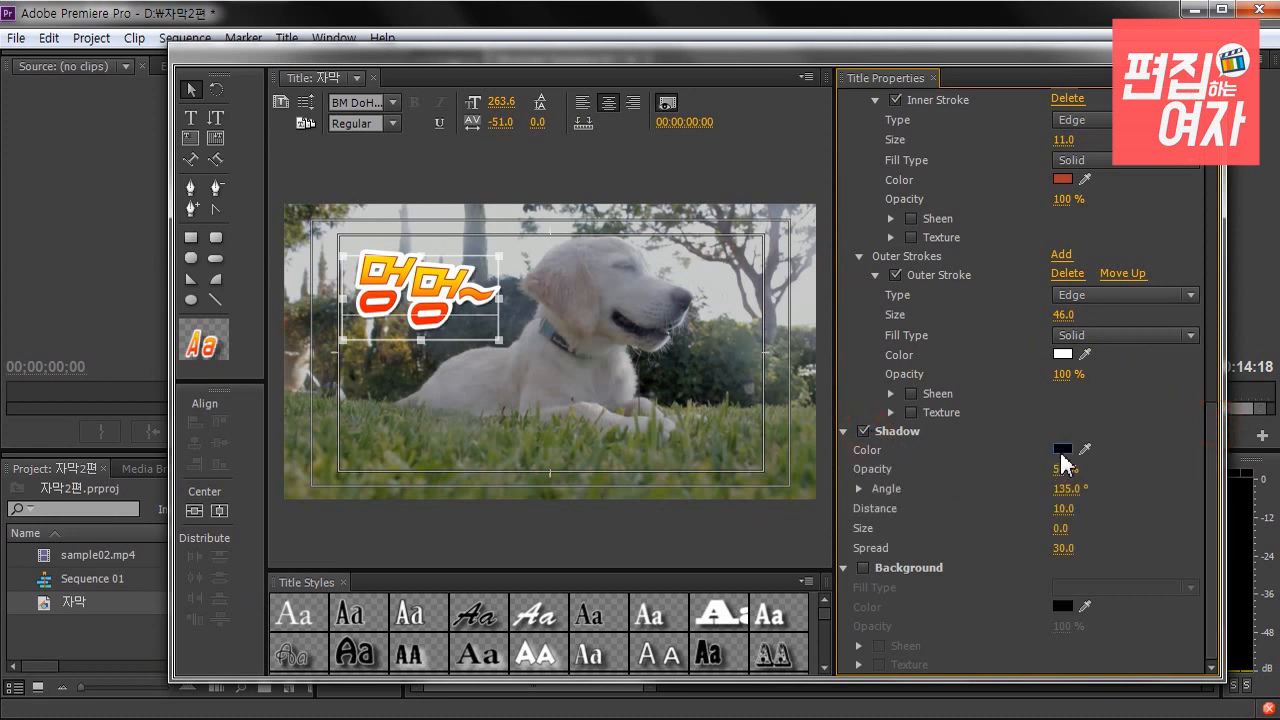
Give the 멍멍~ text a black shadow with opacity 100%, angle -228°, distance 33, size 26 and spread 100
drag(1062, 469, 1087, 469)
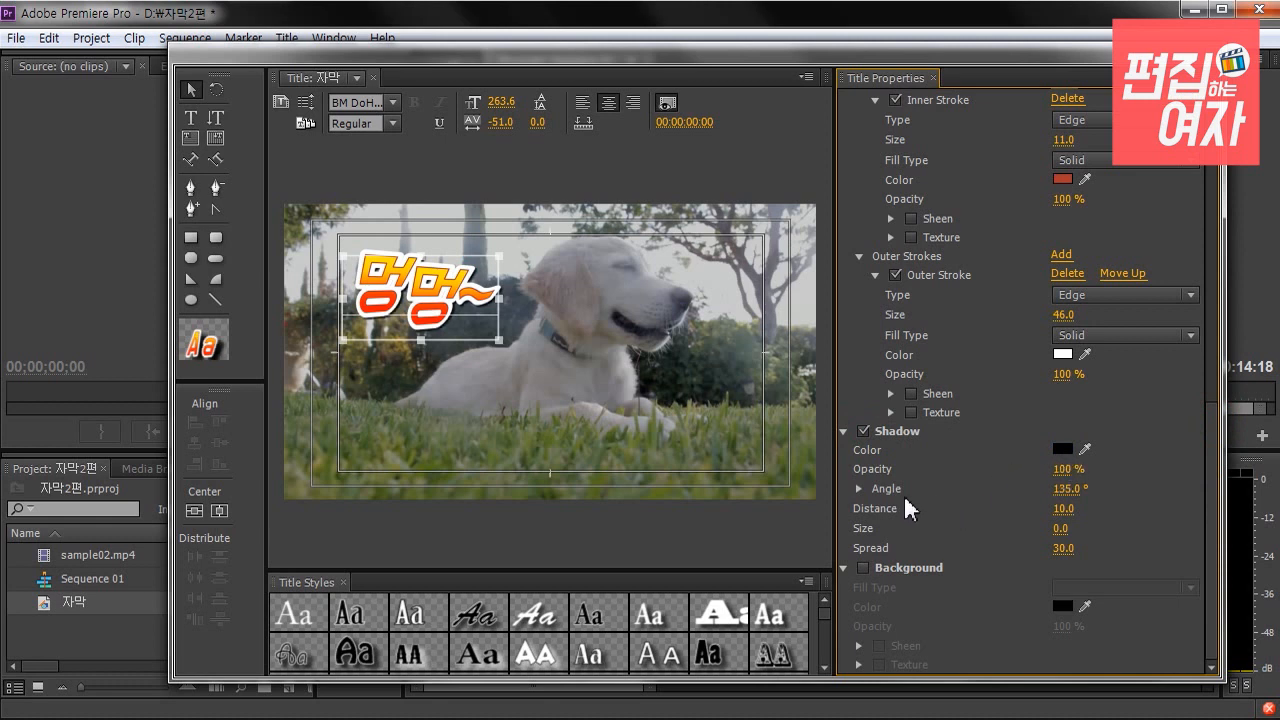
drag(1075, 489, 1018, 489)
drag(1062, 508, 1085, 508)
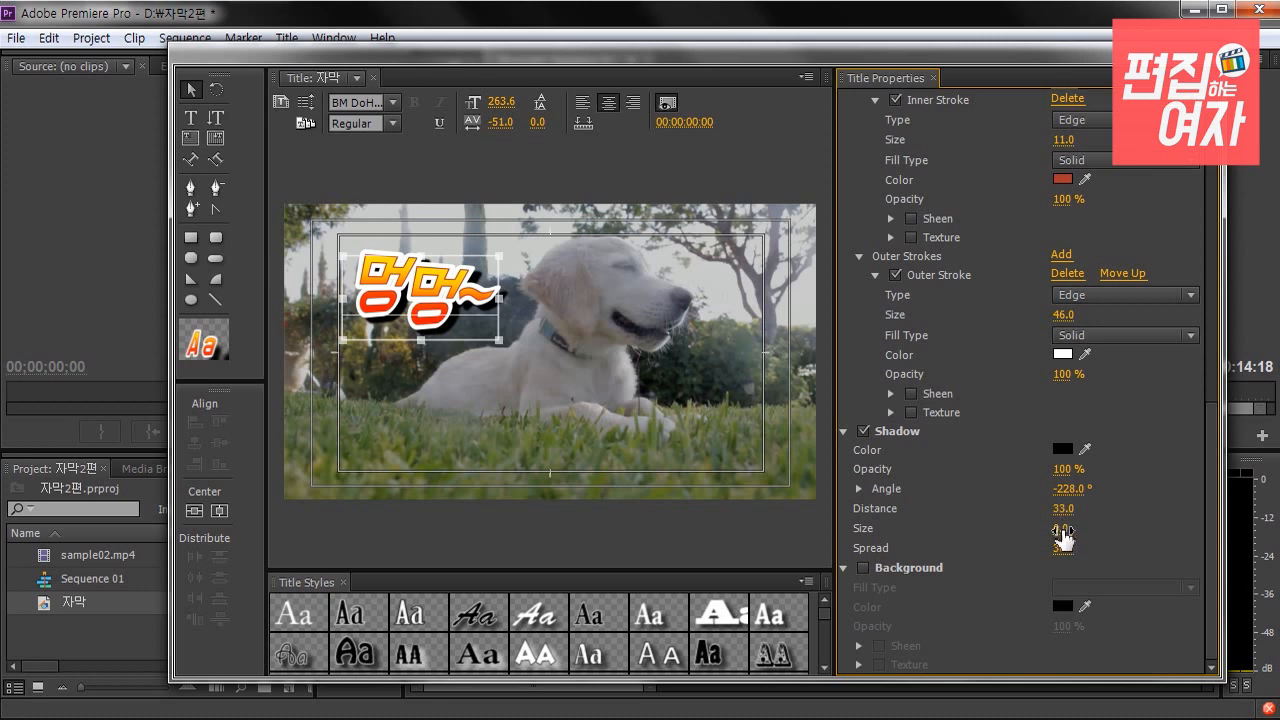
drag(1065, 528, 1004, 548)
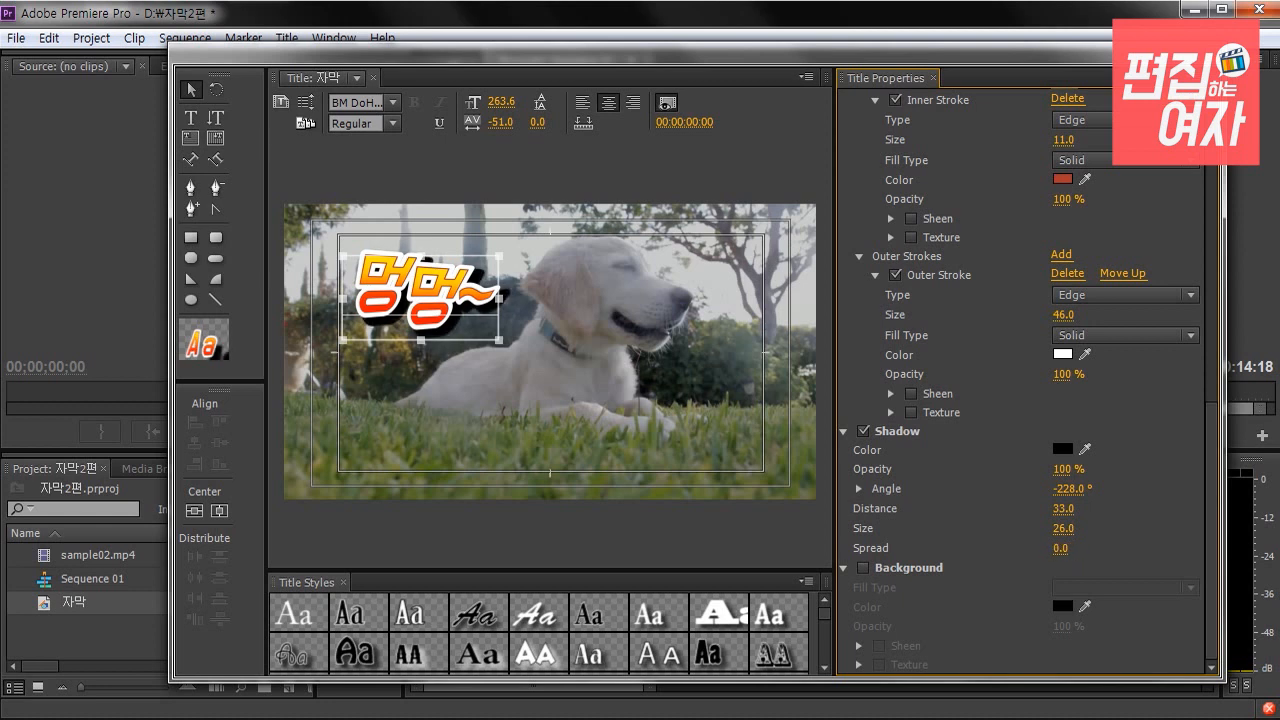
drag(1081, 548, 1104, 548)
mouse_move(413, 301)
mouse_down()
mouse_move(431, 300)
mouse_move(421, 305)
mouse_up()
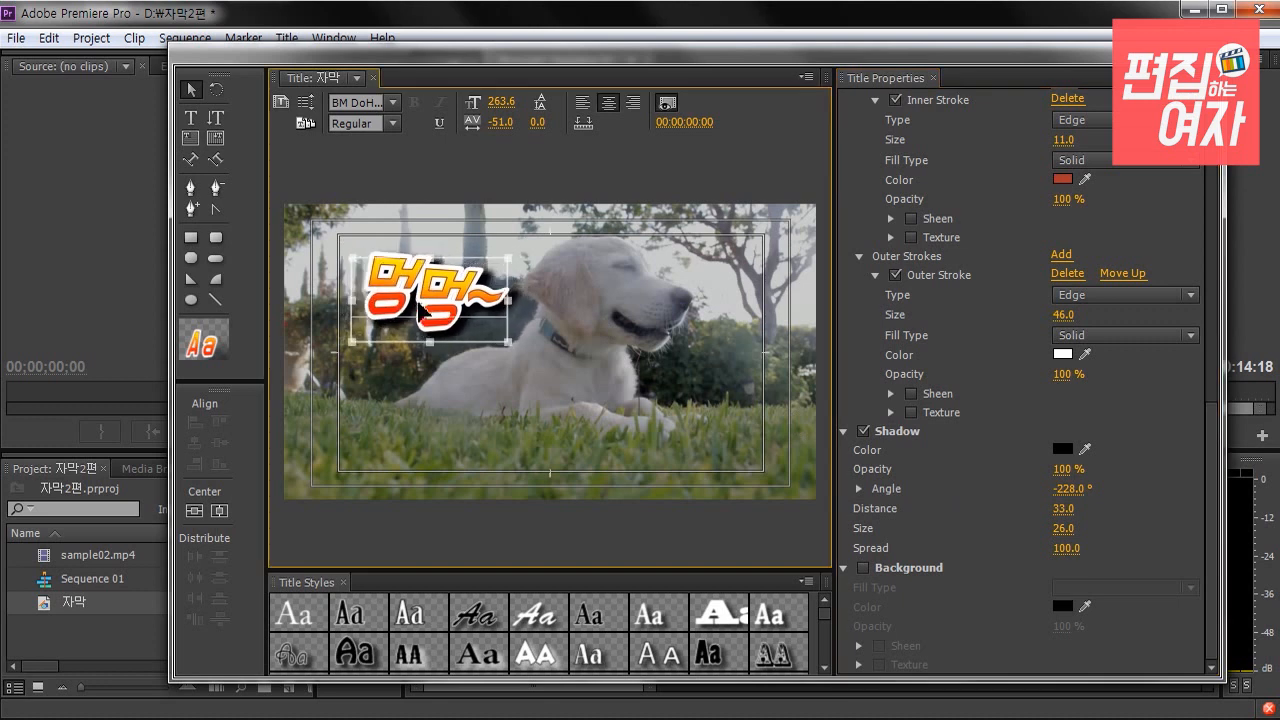
Try a solid red FF0000 background for the title, then turn Background off
click(1215, 436)
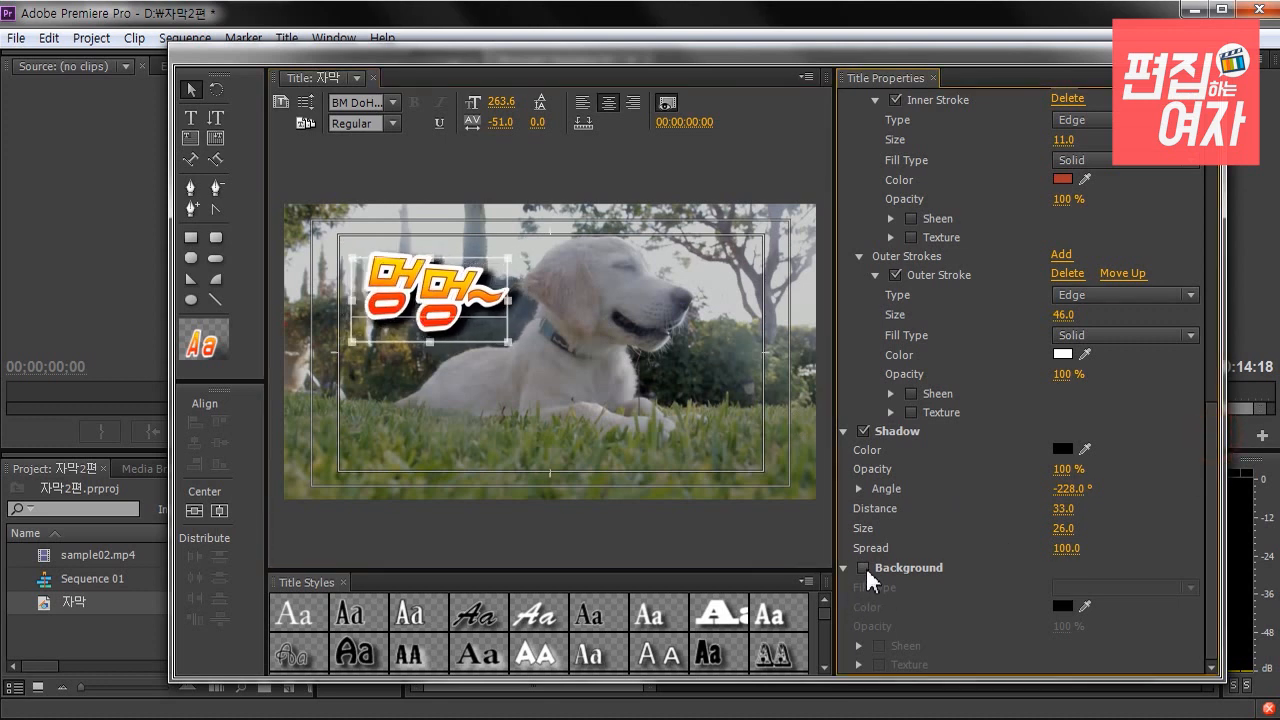
click(843, 431)
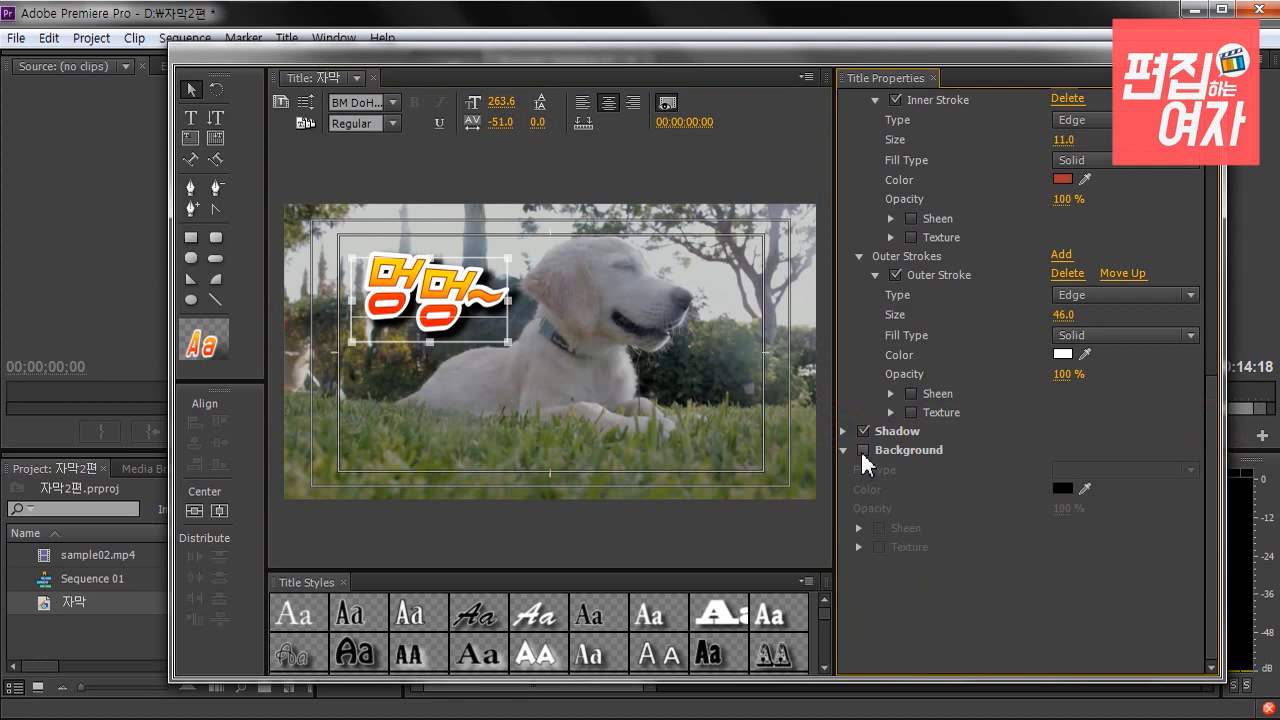
click(862, 450)
click(1062, 488)
click(671, 461)
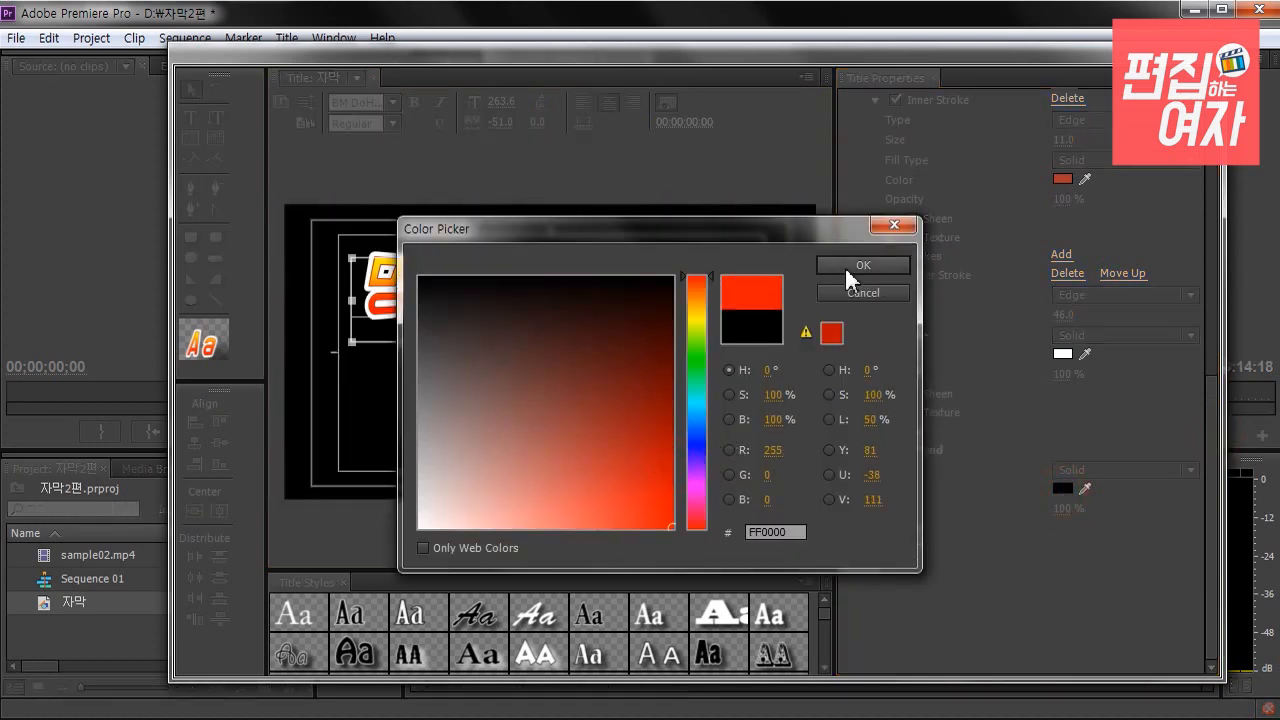
click(845, 266)
click(862, 450)
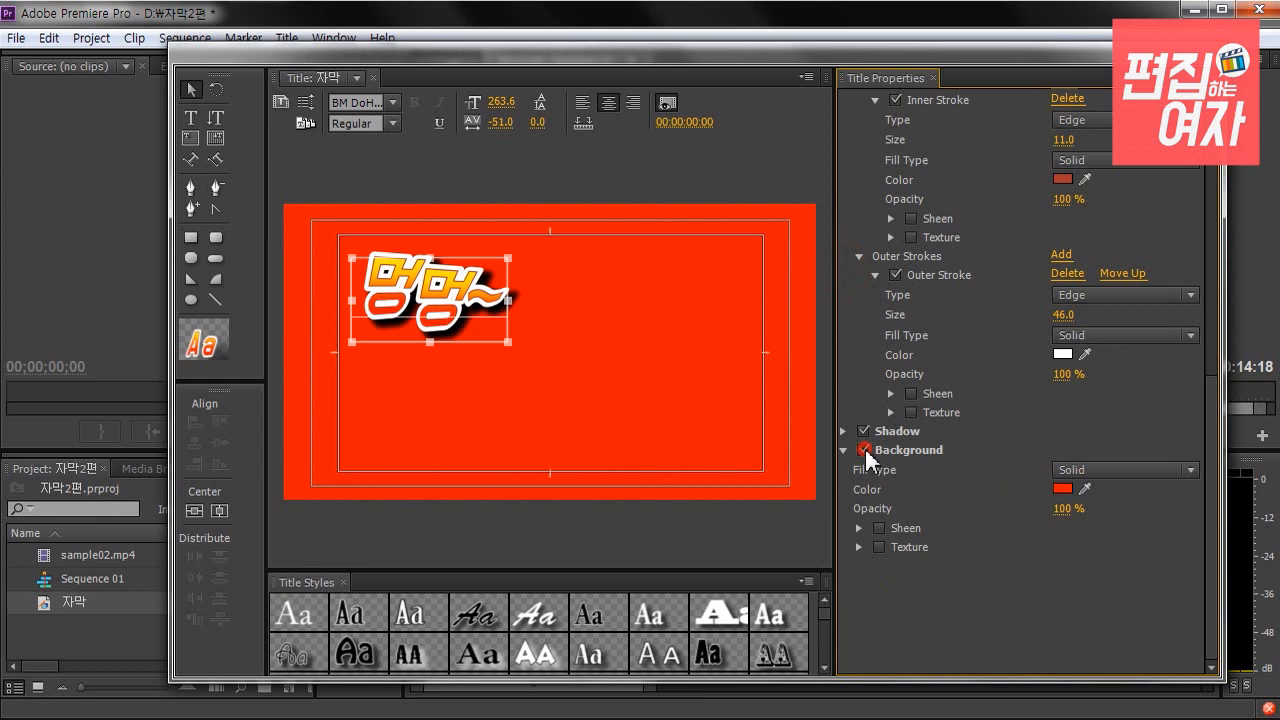
Shift the 멍멍~ text slightly toward the frame's left edge and draw a circle about 629 wide over the dog
drag(414, 316, 460, 308)
click(440, 412)
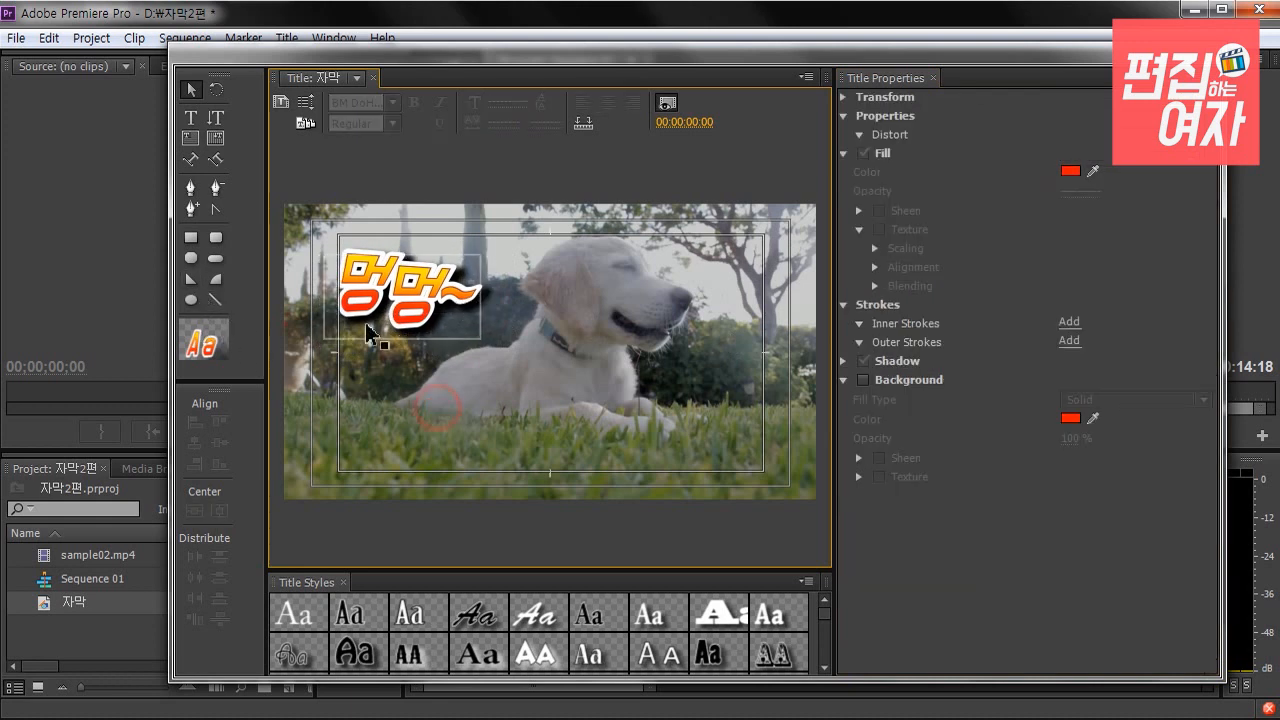
click(215, 260)
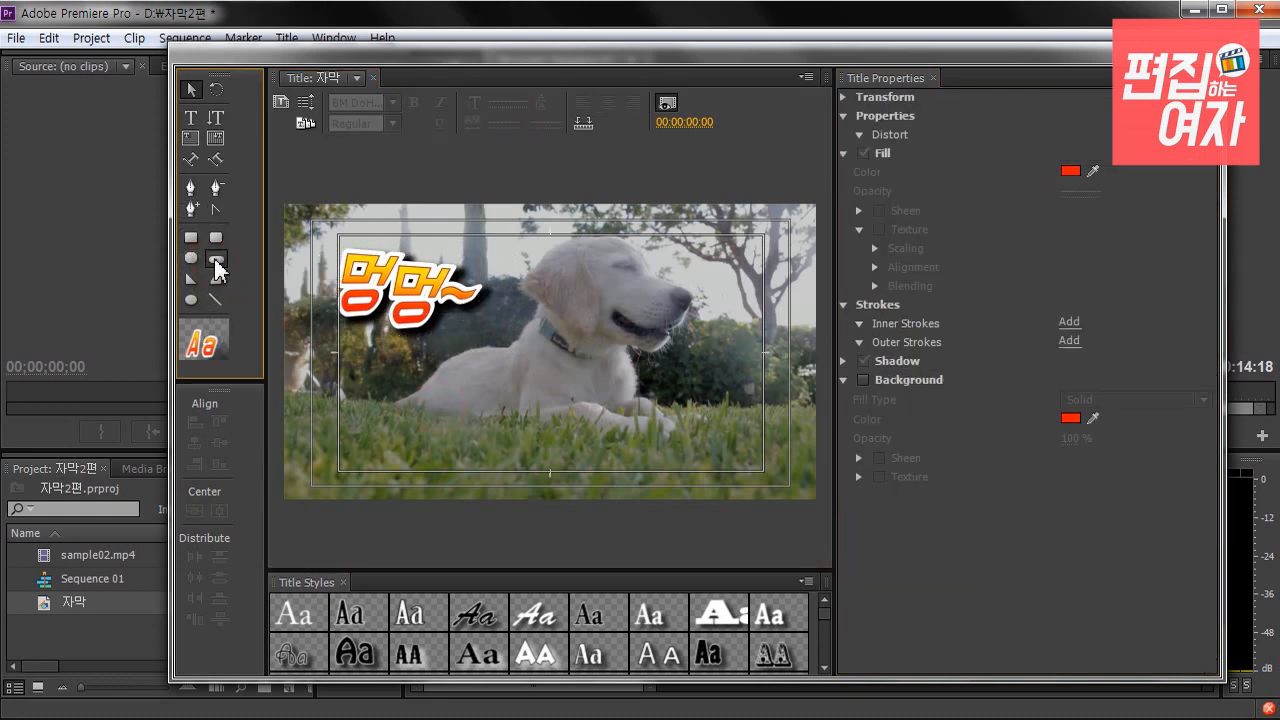
click(191, 299)
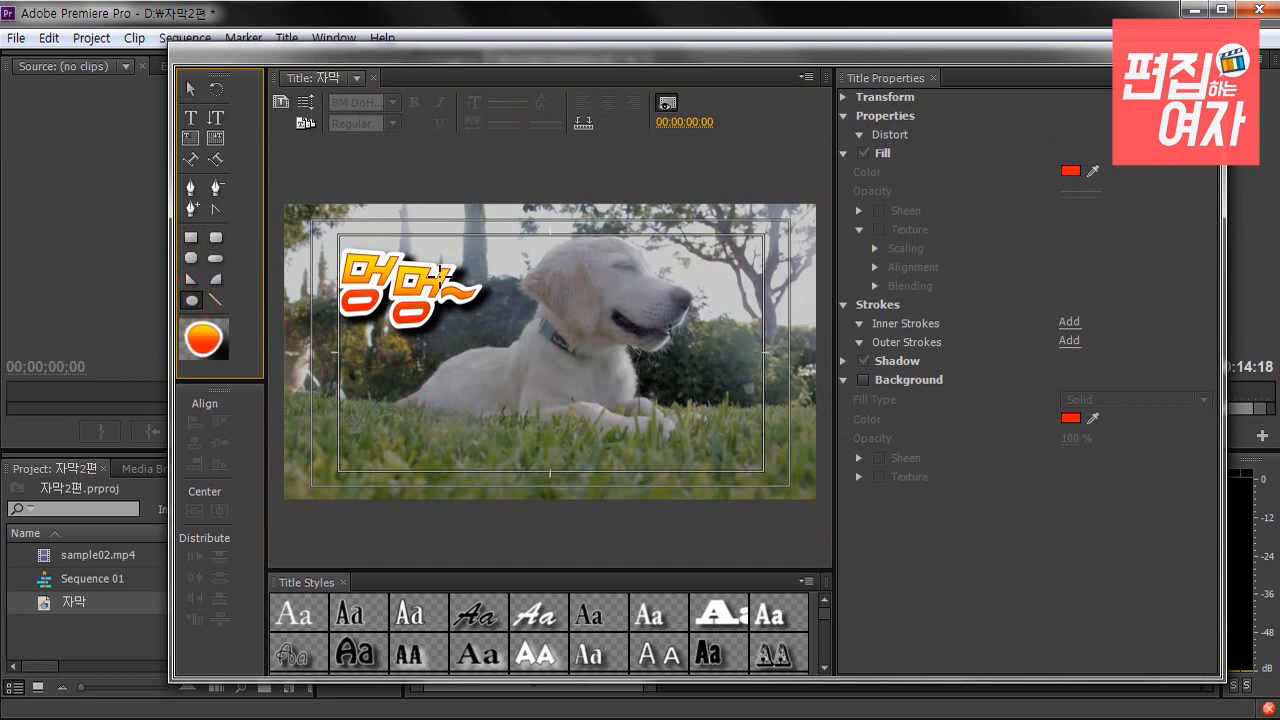
drag(388, 282, 476, 374)
click(190, 89)
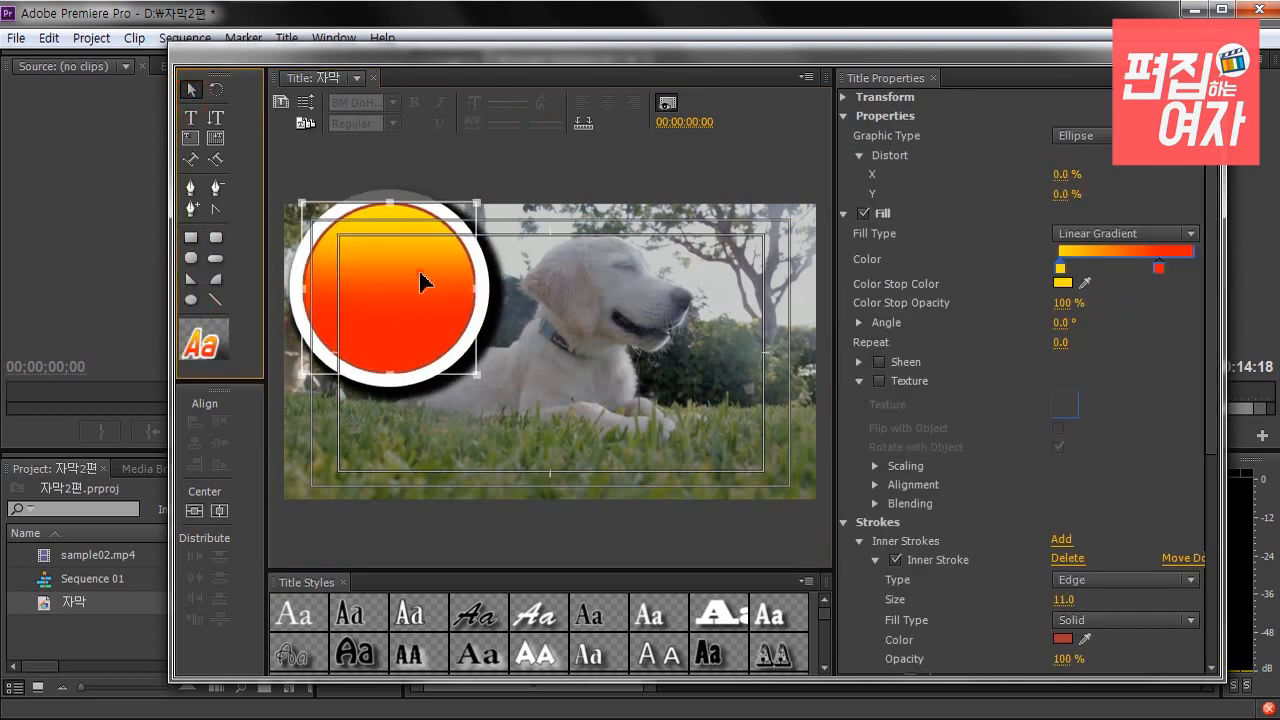
drag(423, 280, 451, 306)
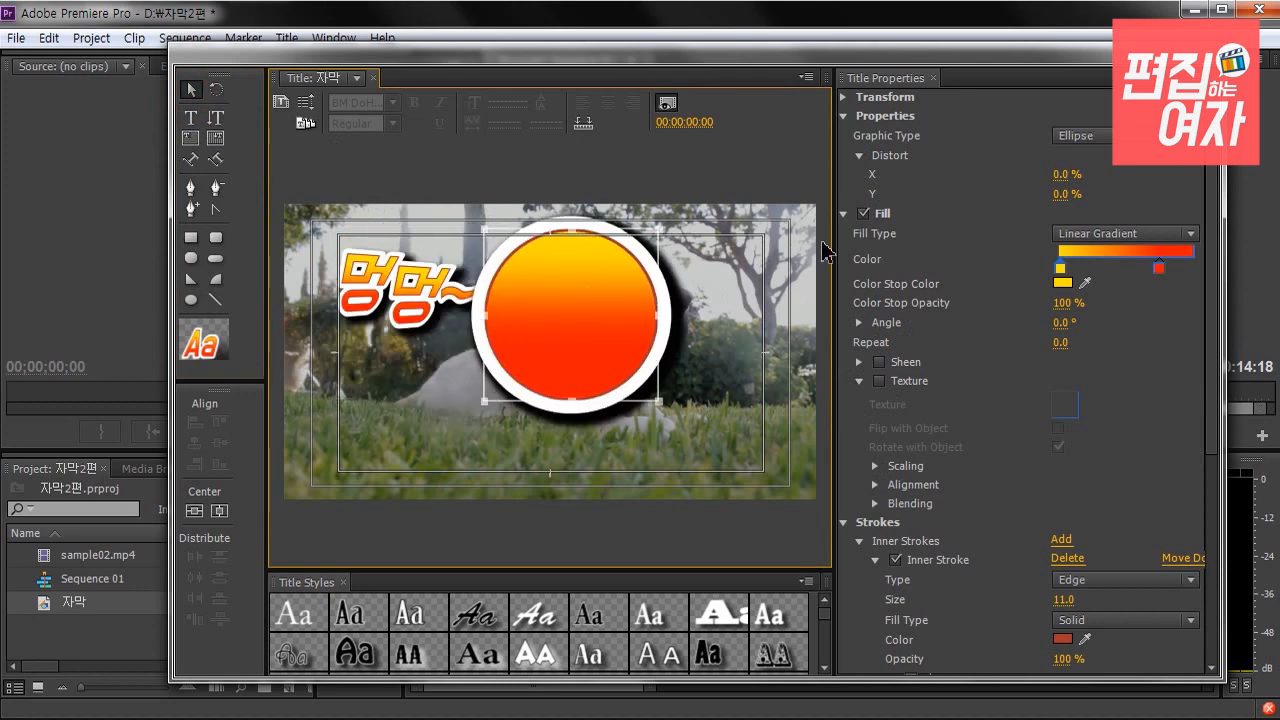
Change the circle's fill type to Solid in yellow and delete its inner and outer strokes
click(1150, 238)
click(1063, 256)
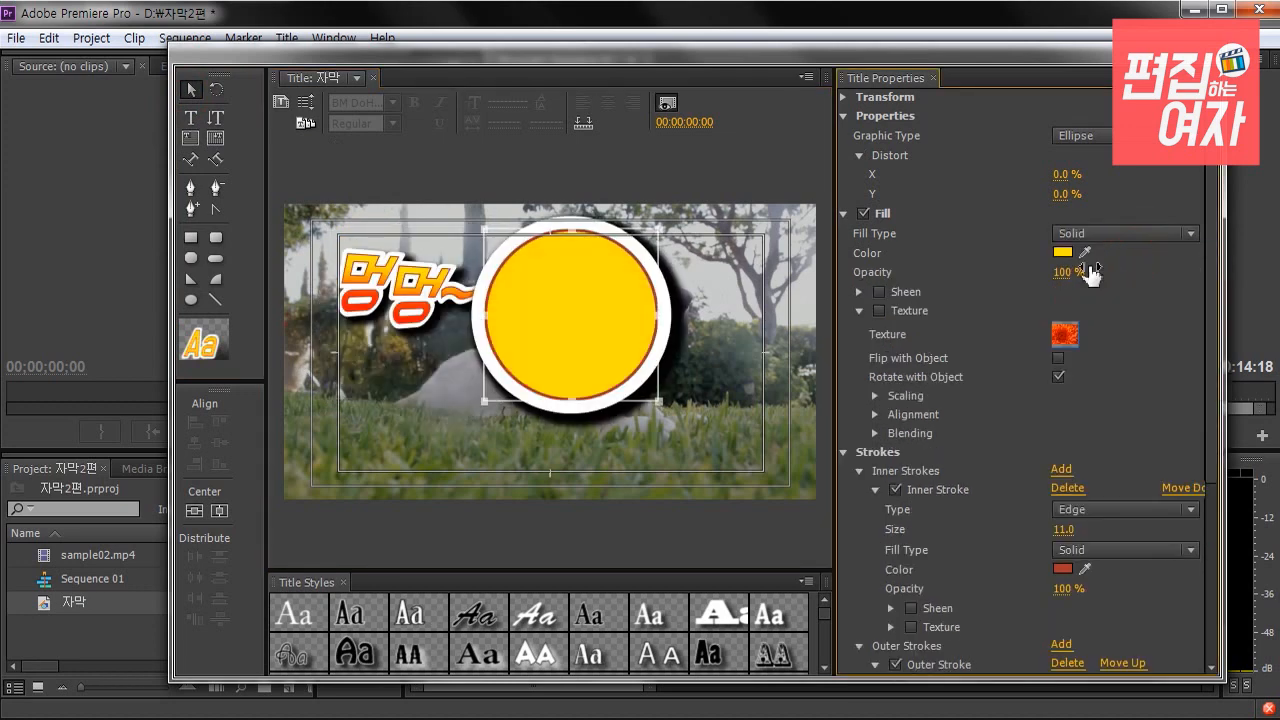
scroll(1067, 345, down, 3)
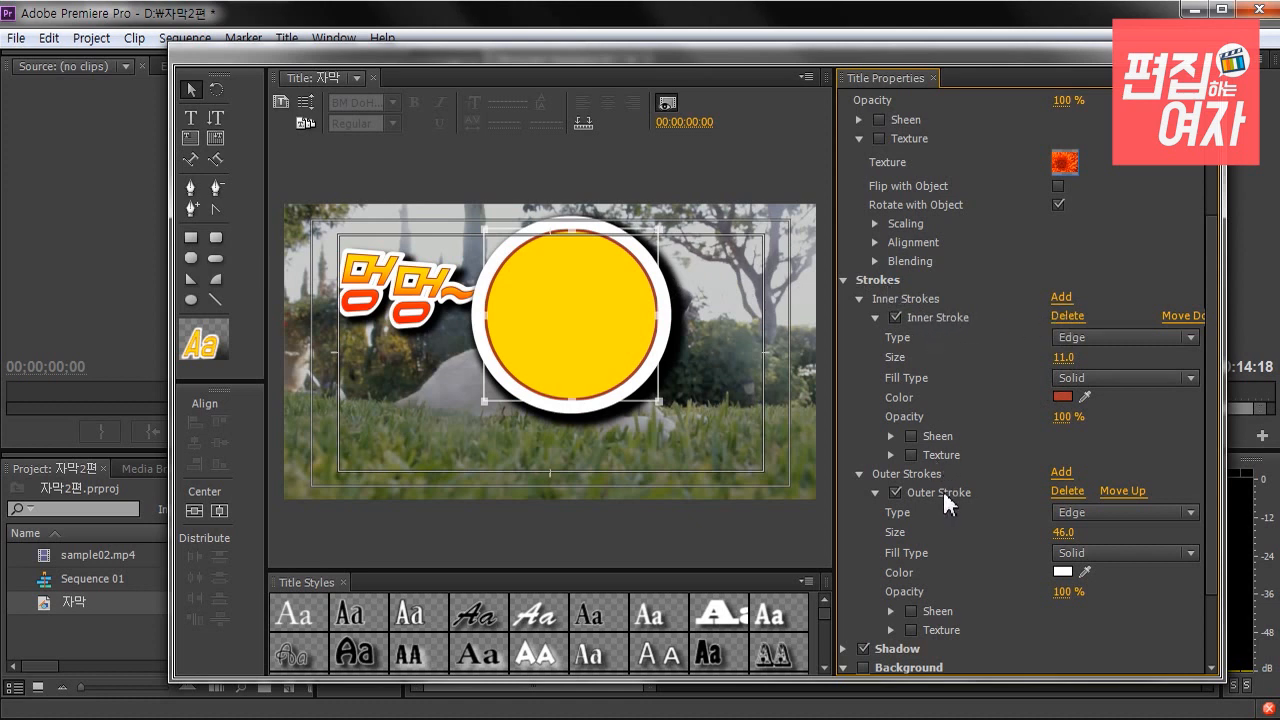
click(1066, 318)
click(1066, 316)
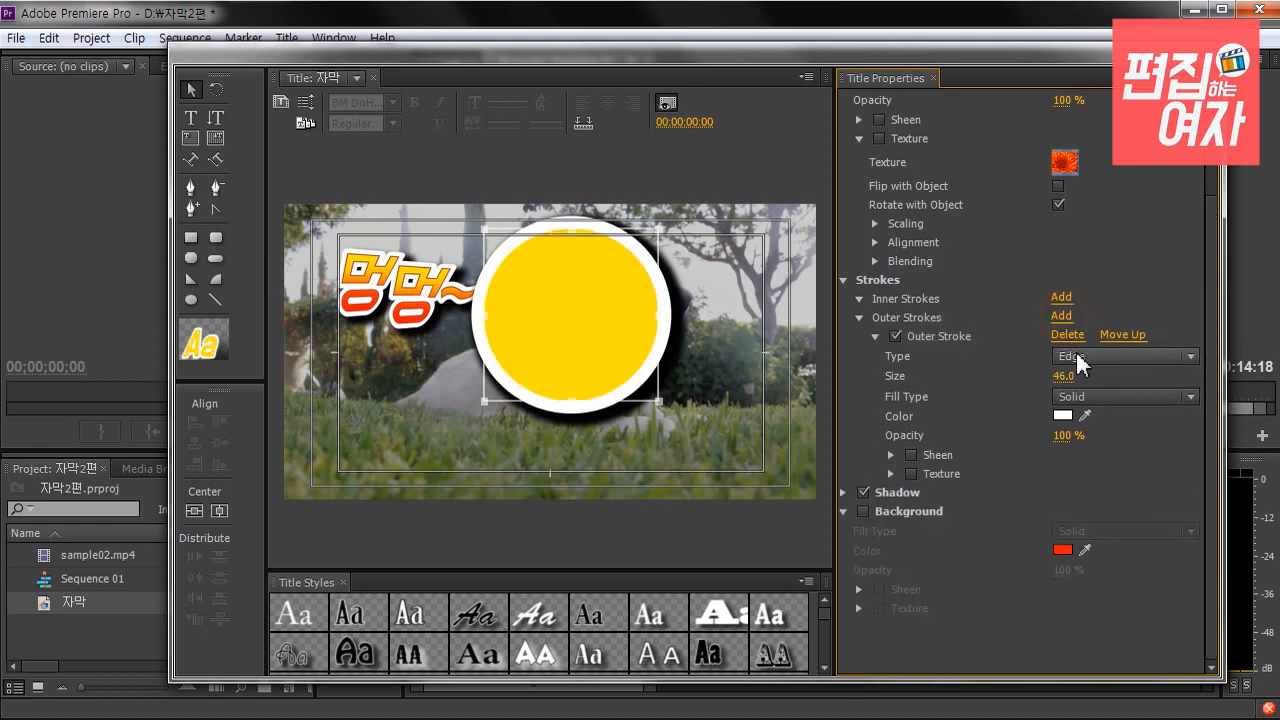
scroll(1074, 348, up, 3)
drag(614, 343, 618, 341)
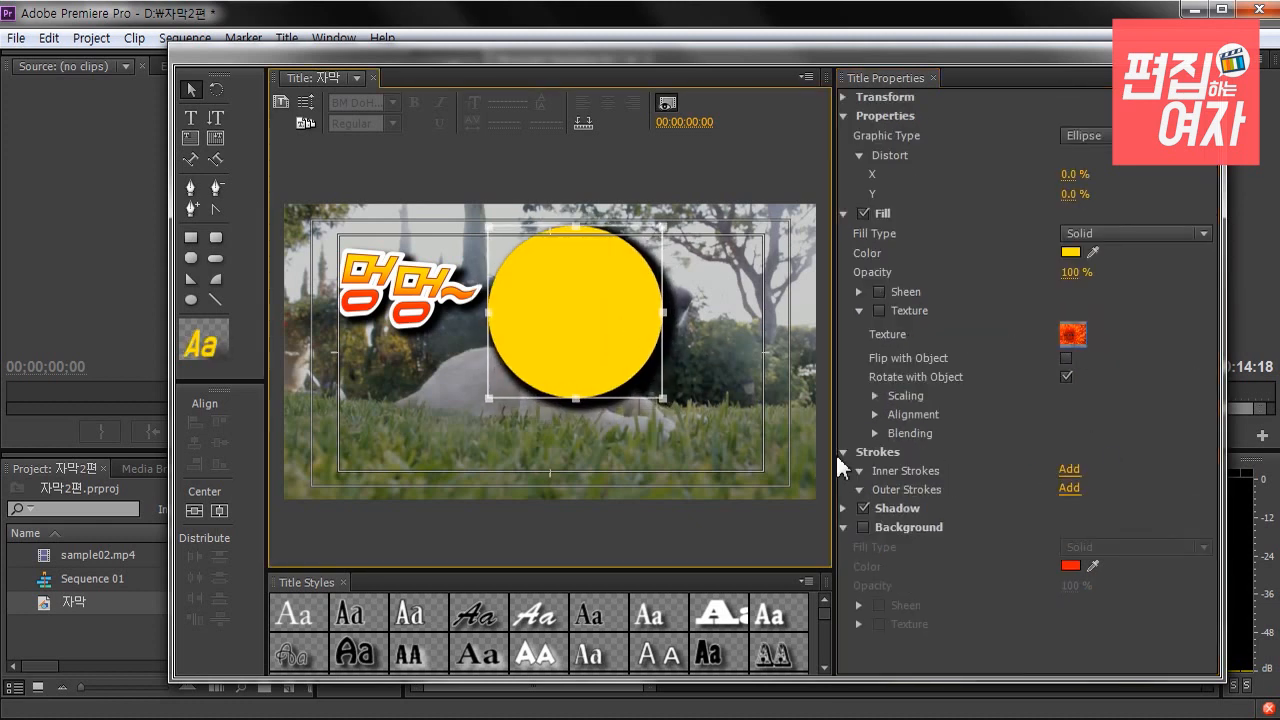
Set the circle's shadow opacity to 42% and its overall opacity to 60%
click(842, 508)
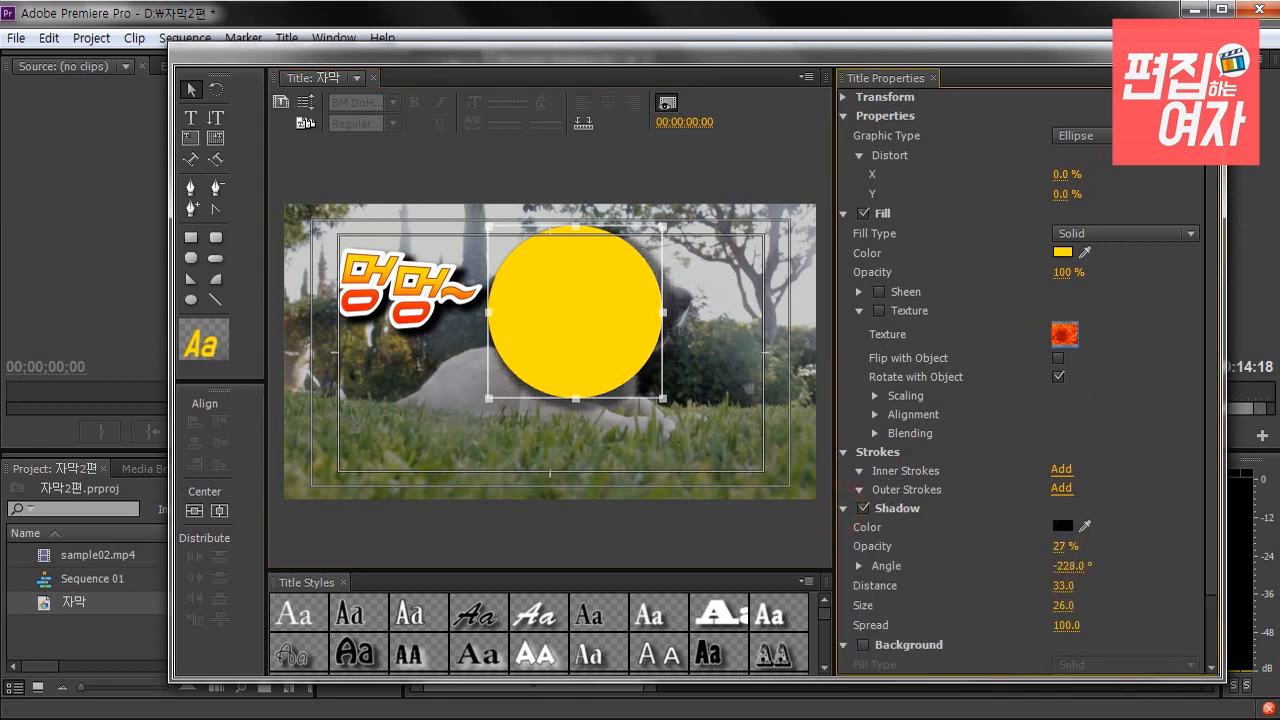
drag(1059, 546, 1069, 546)
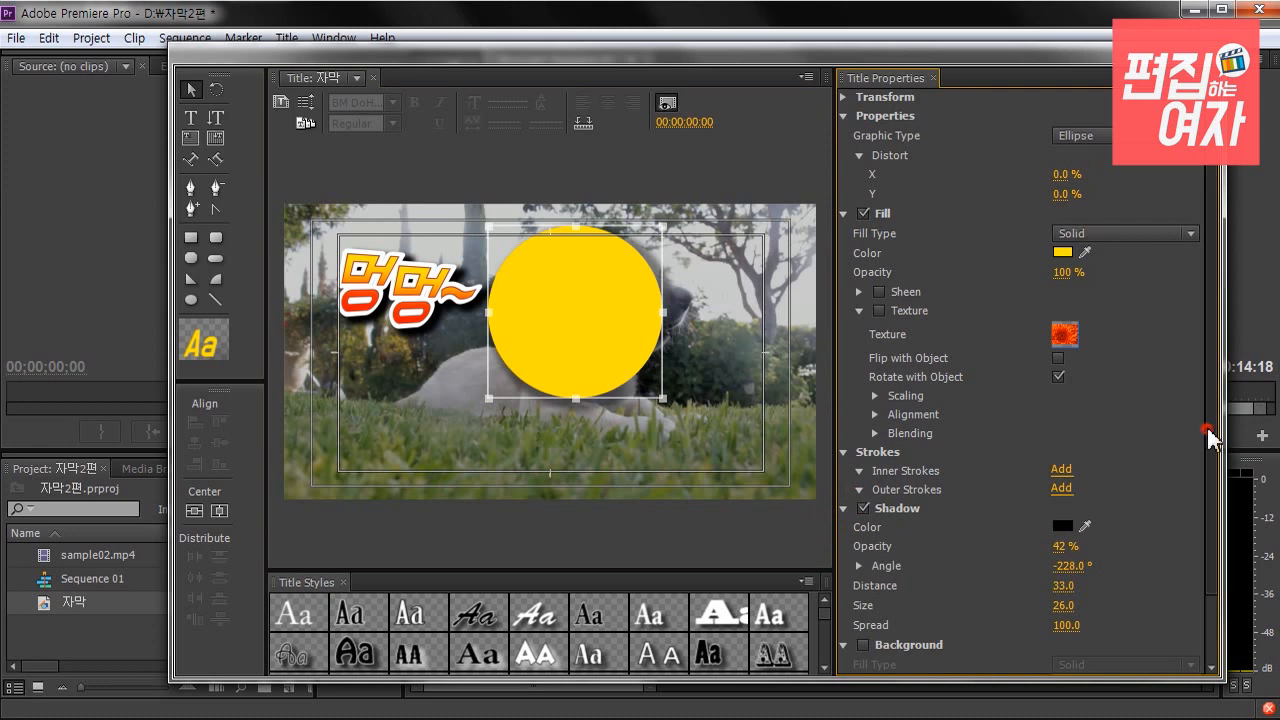
click(842, 97)
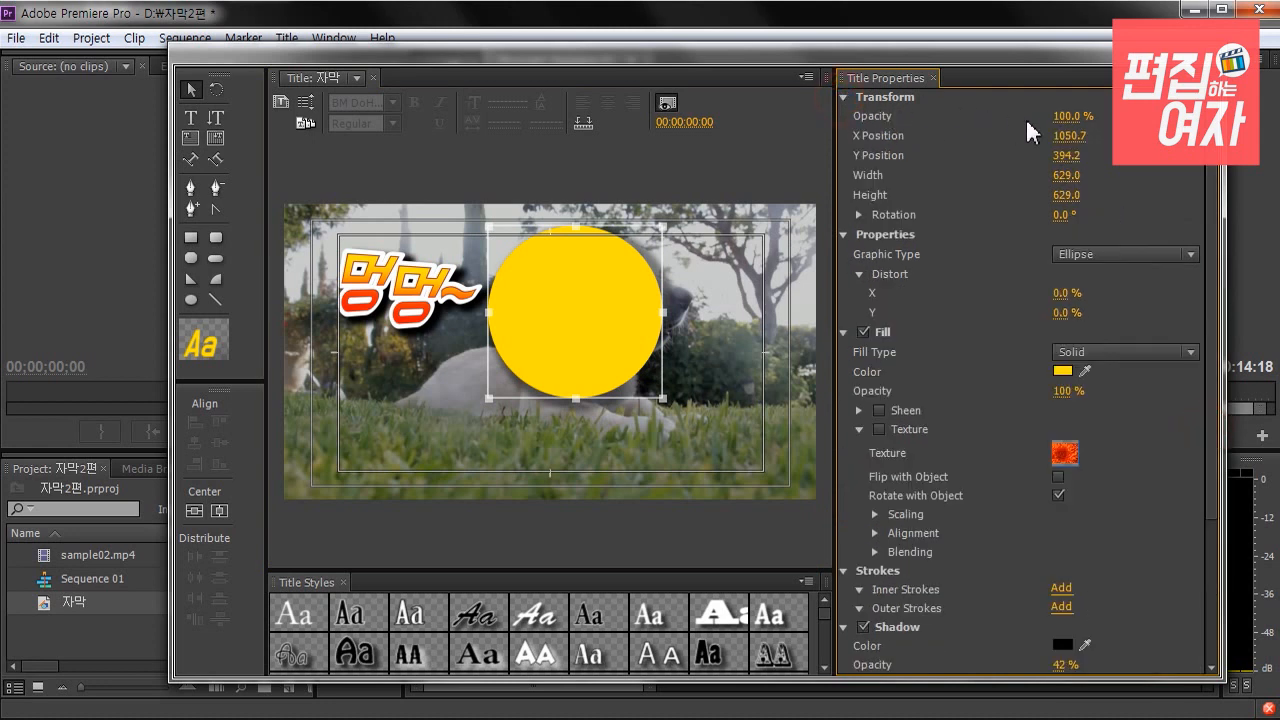
drag(1062, 116, 1016, 116)
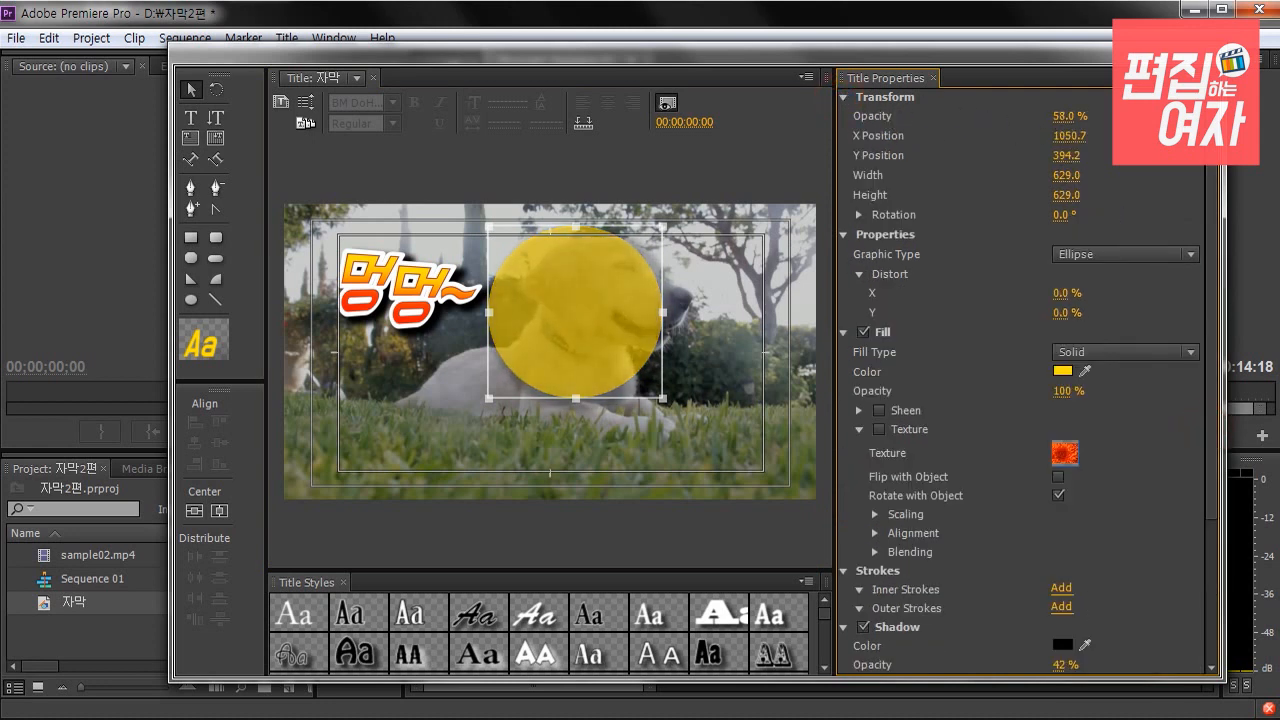
Move the yellow circle over the 멍멍~ text and scale it to about 557 in width and height
drag(600, 320, 446, 312)
drag(484, 384, 473, 362)
drag(408, 318, 413, 315)
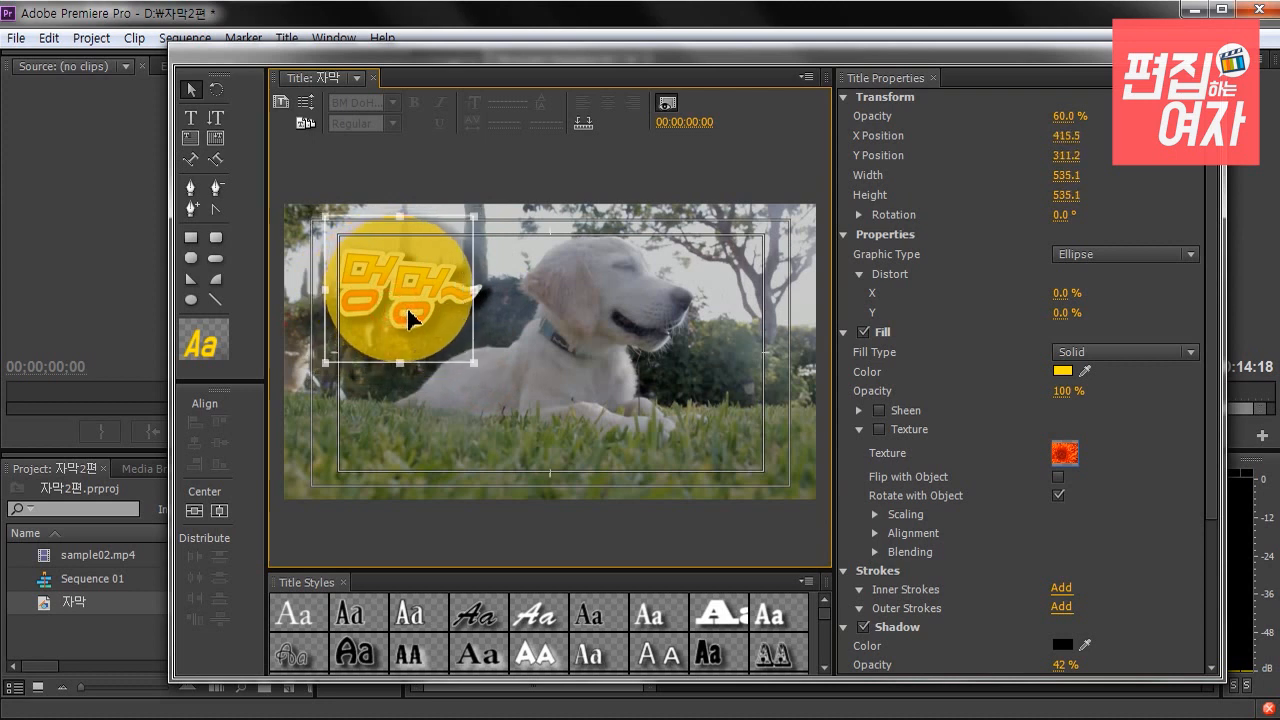
drag(472, 362, 477, 370)
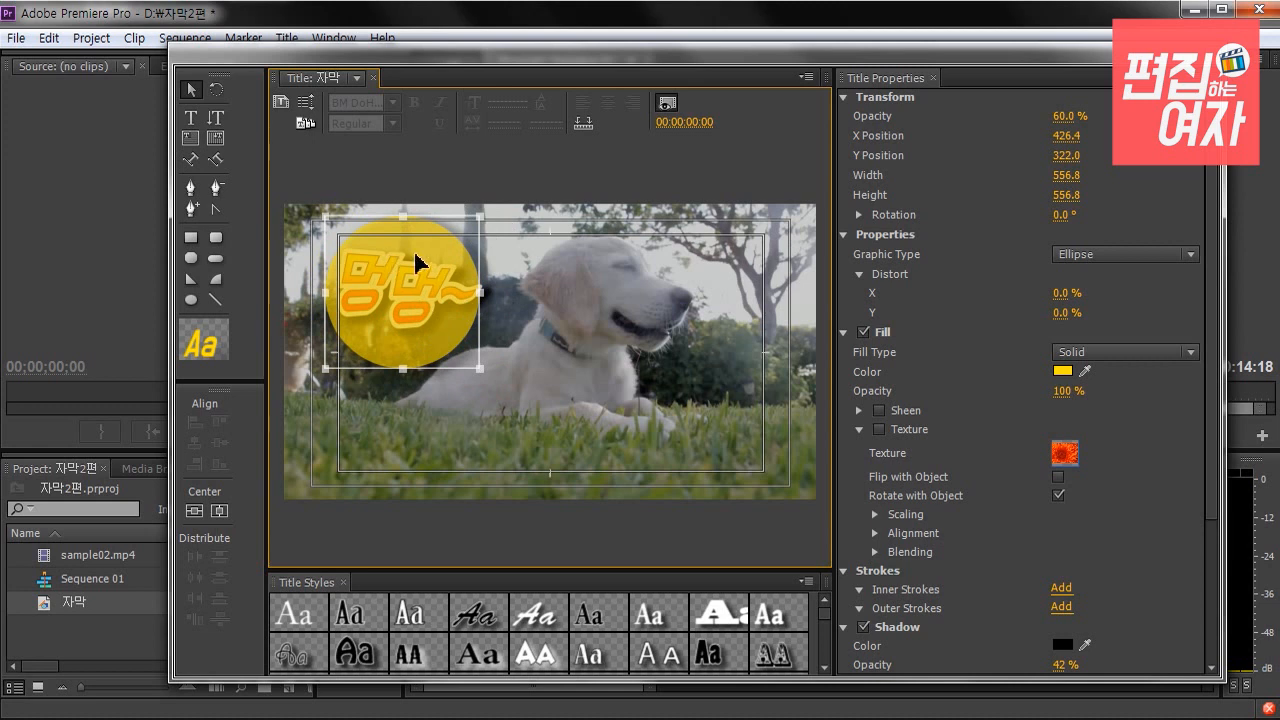
drag(411, 277, 410, 277)
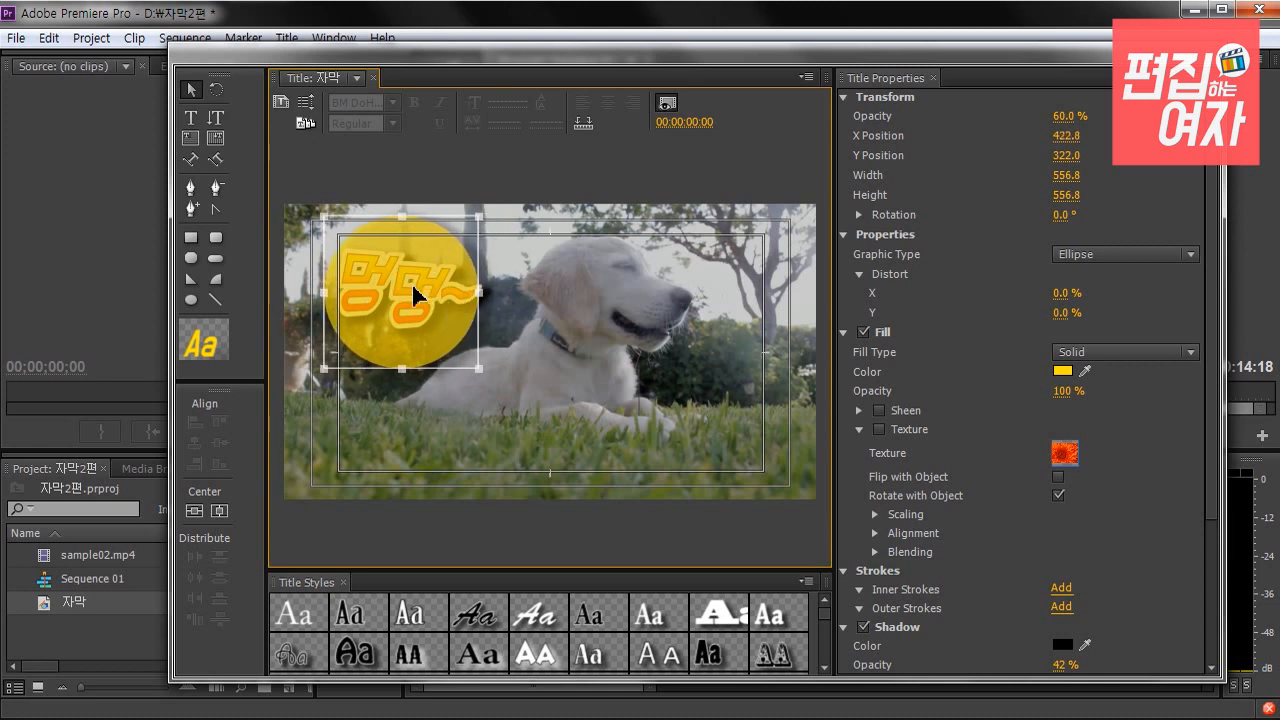
Send the yellow circle backward so it sits behind the 멍멍~ text
right_click(414, 279)
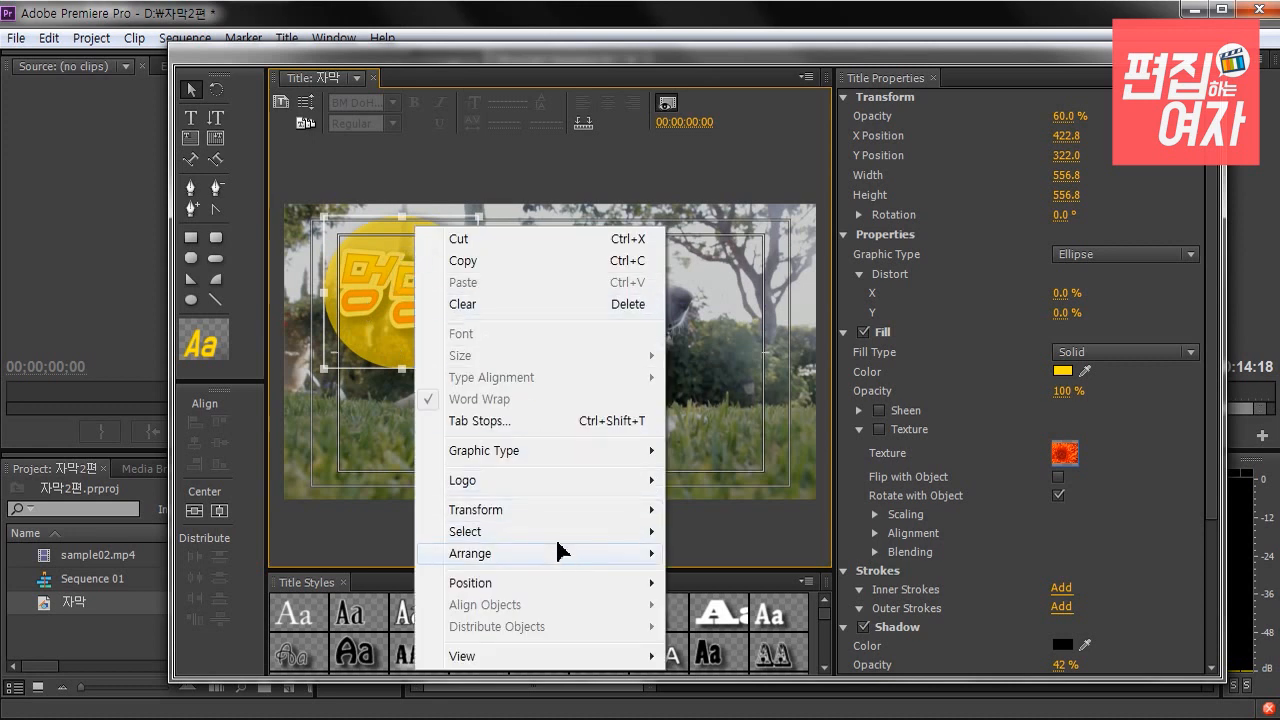
mouse_move(560, 555)
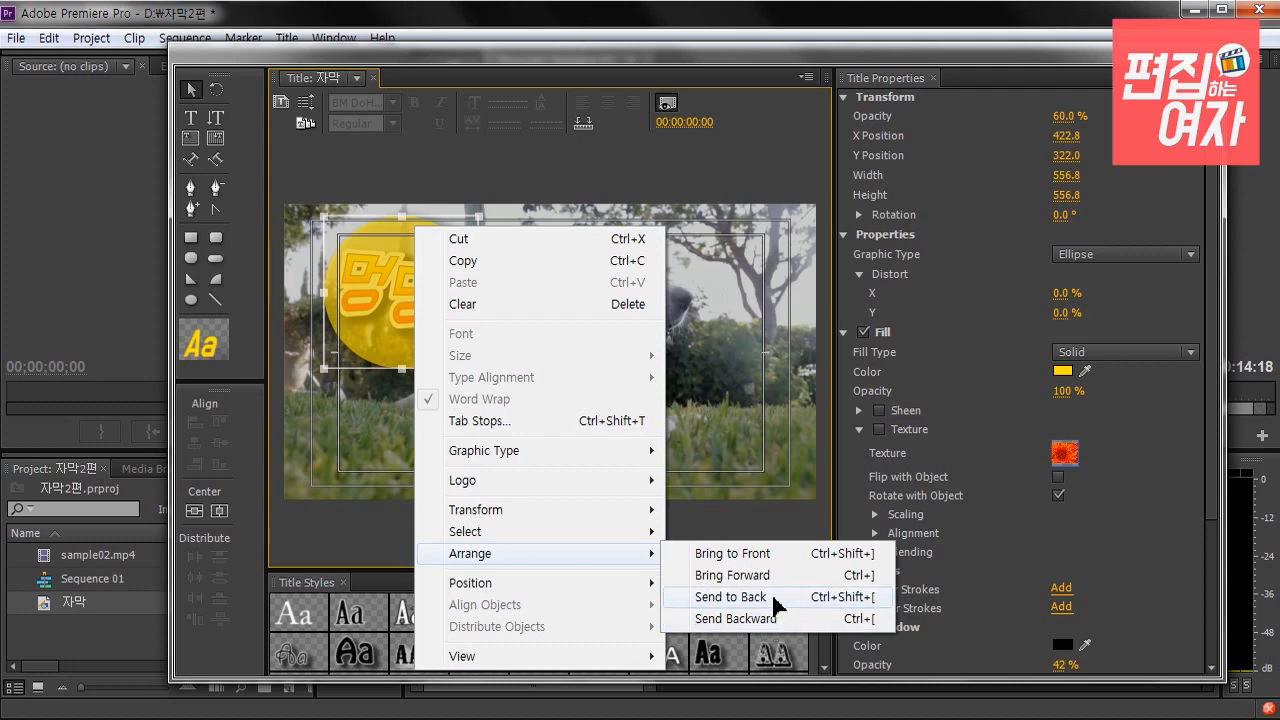
click(735, 619)
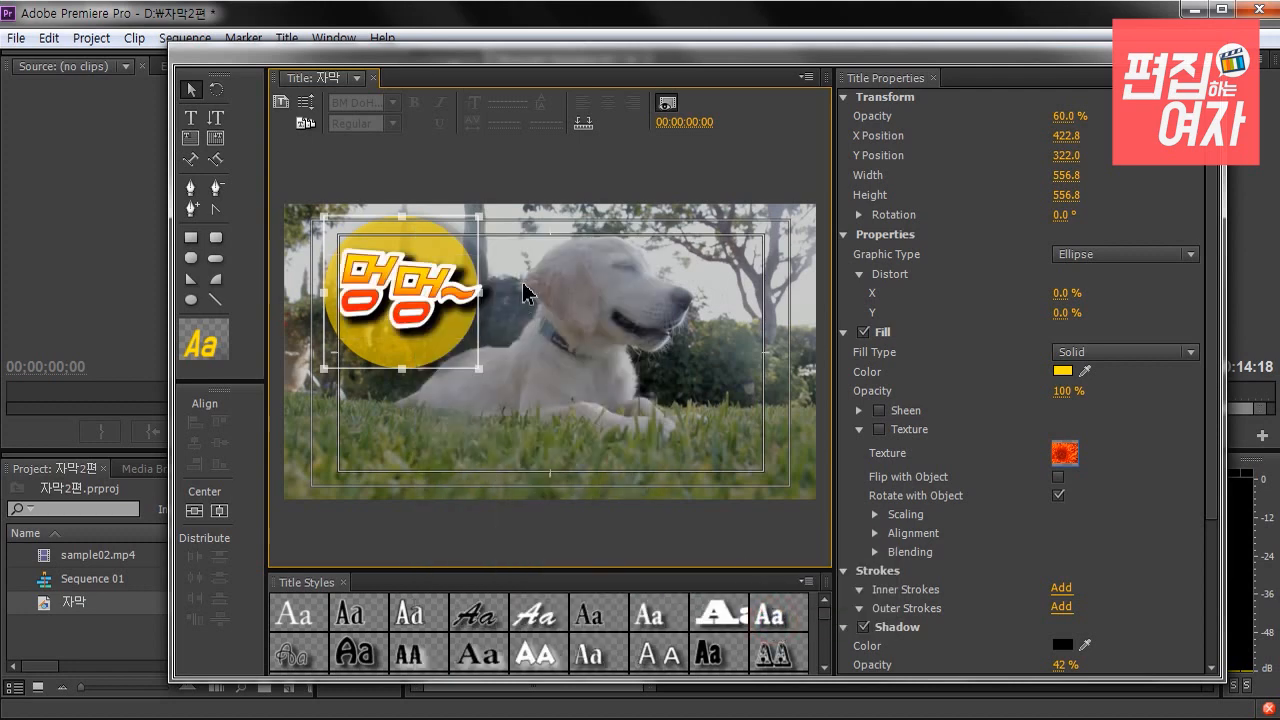
Nudge the yellow circle and the 멍멍~ text so the text sits centred over the circle
click(478, 292)
drag(413, 290, 416, 281)
shift+click(415, 234)
click(414, 291)
click(414, 298)
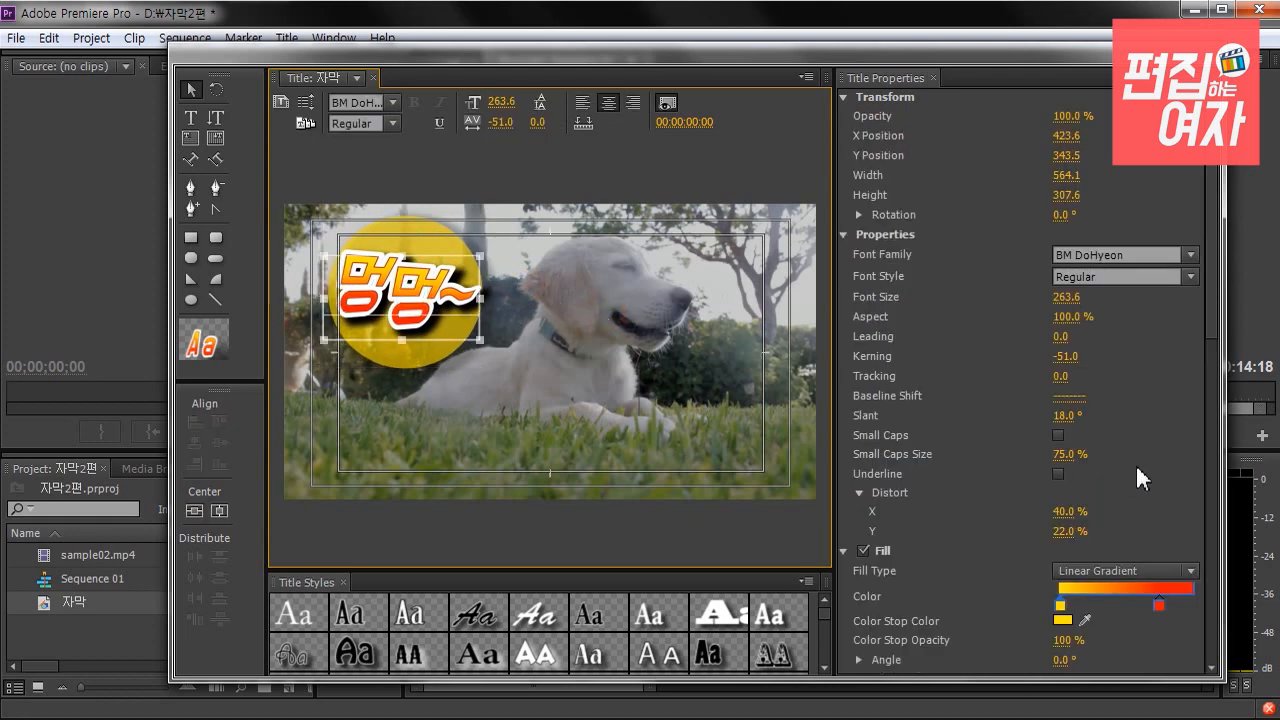
Set the 멍멍~ text's shadow opacity to 75% and fine-tune the text's position on the circle
scroll(1198, 413, down, 10)
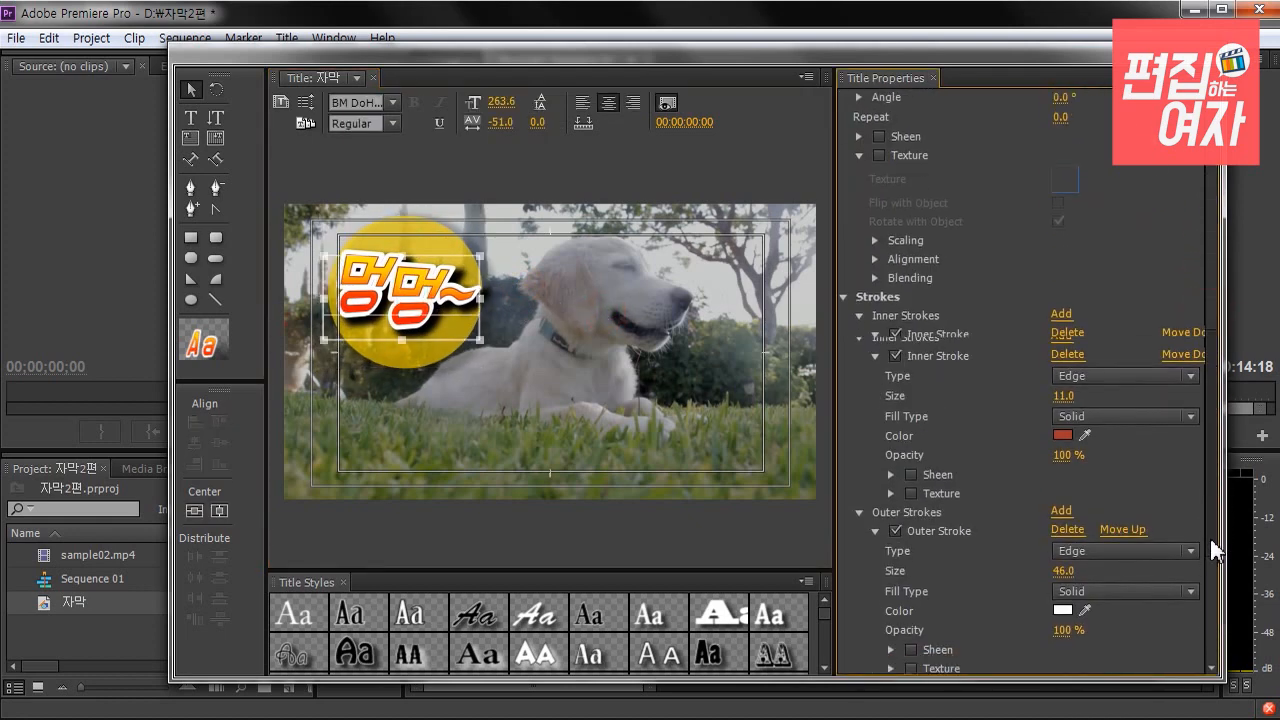
scroll(1147, 540, down, 3)
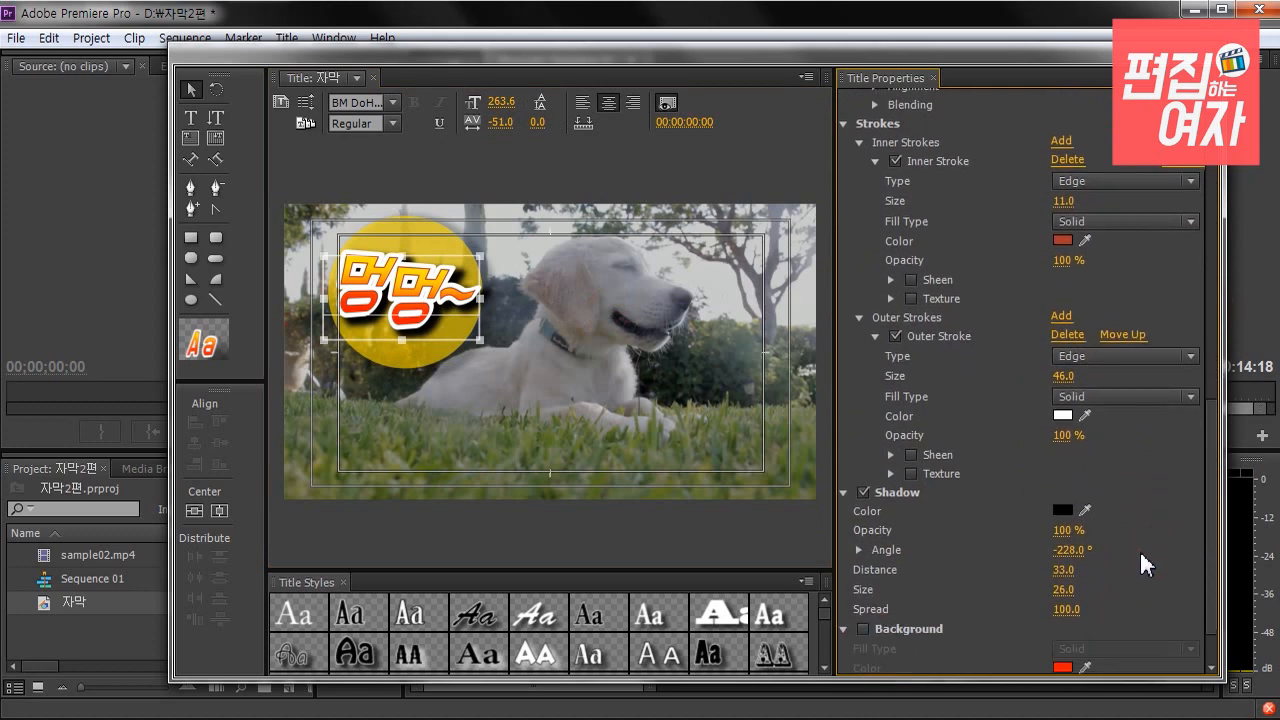
drag(1064, 531, 1038, 531)
click(440, 292)
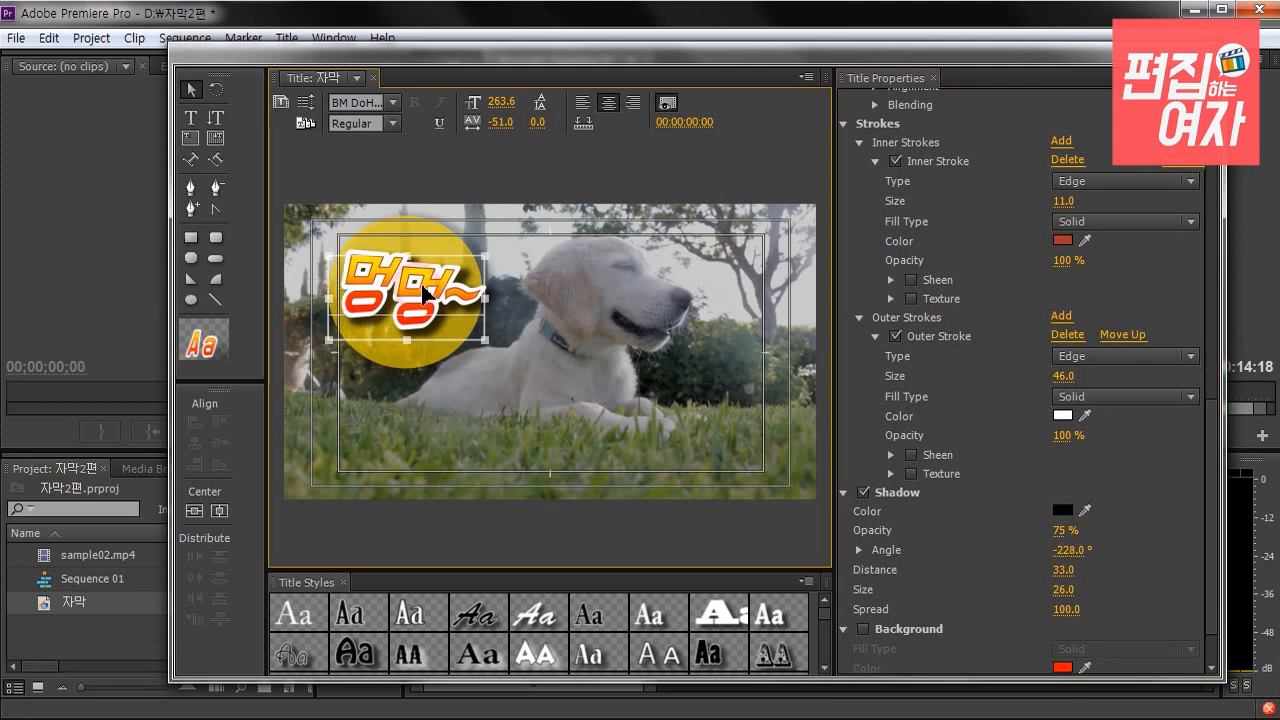
click(806, 364)
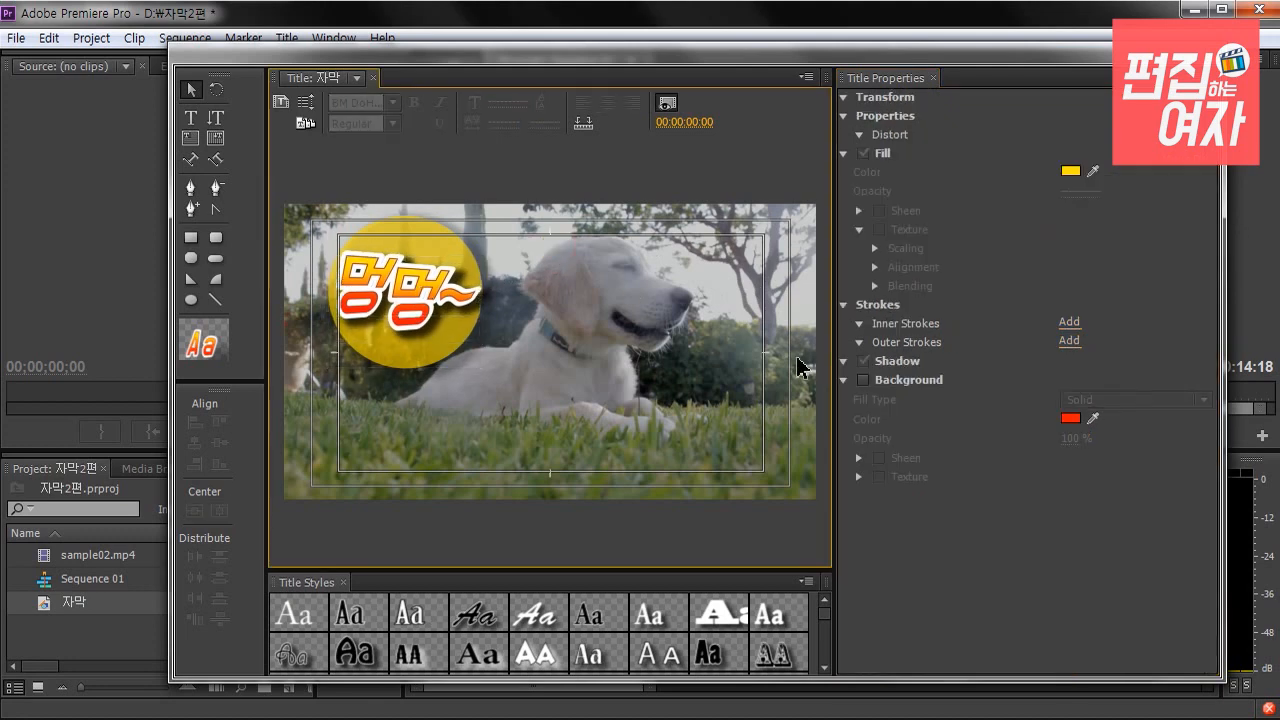
key(ctrl+a)
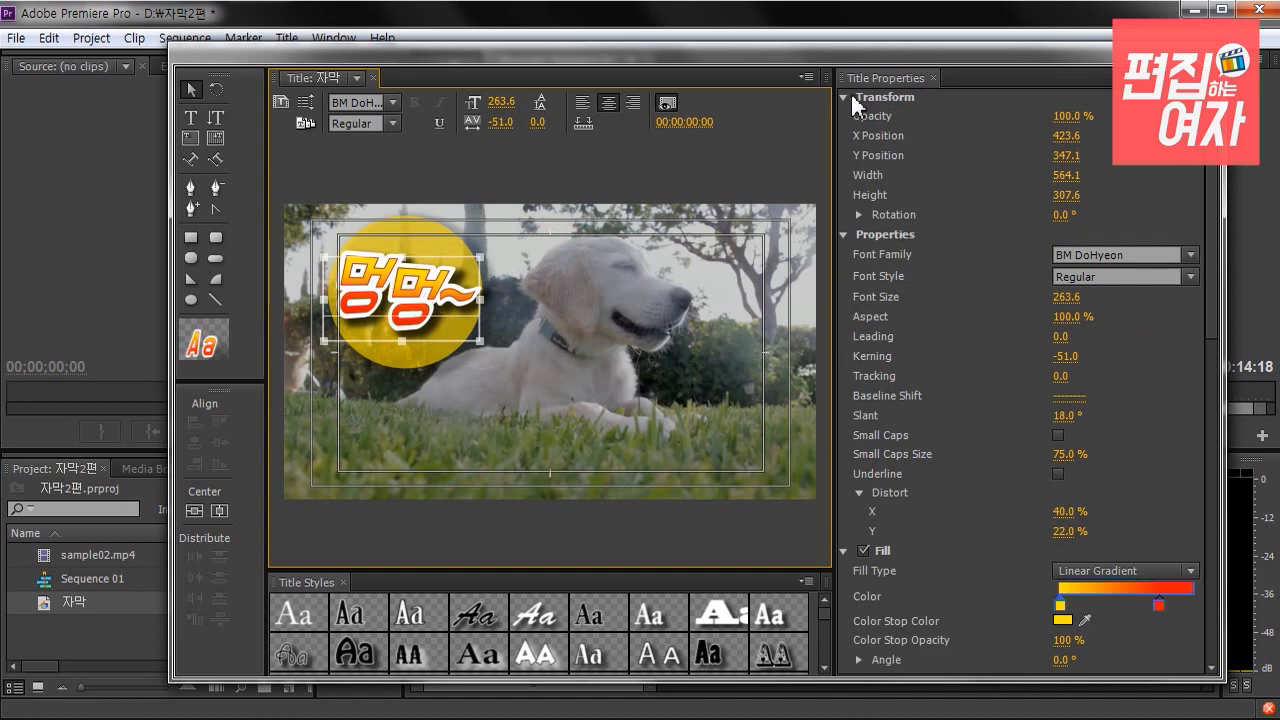
click(673, 319)
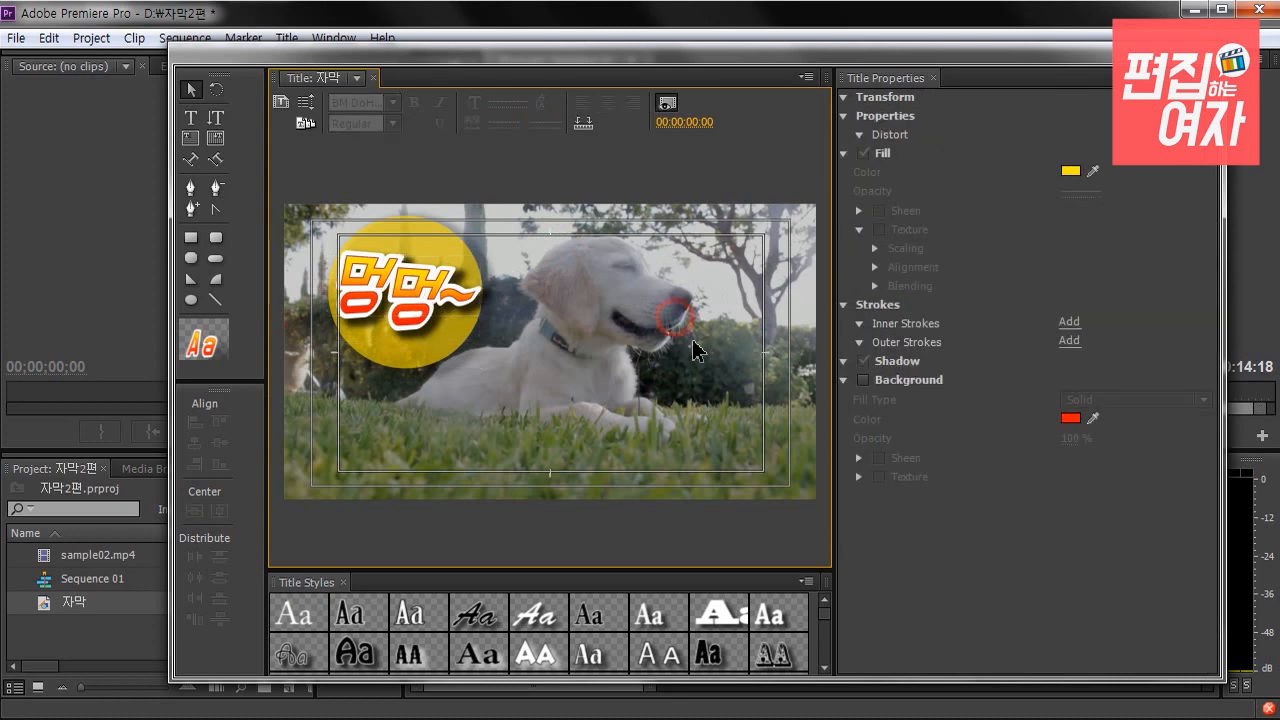
Enlarge the style library, duplicate the 멍멍~ text over the dog's lower body, and apply the HoboStd Slant Gold 80 style to the copy
drag(618, 572, 614, 449)
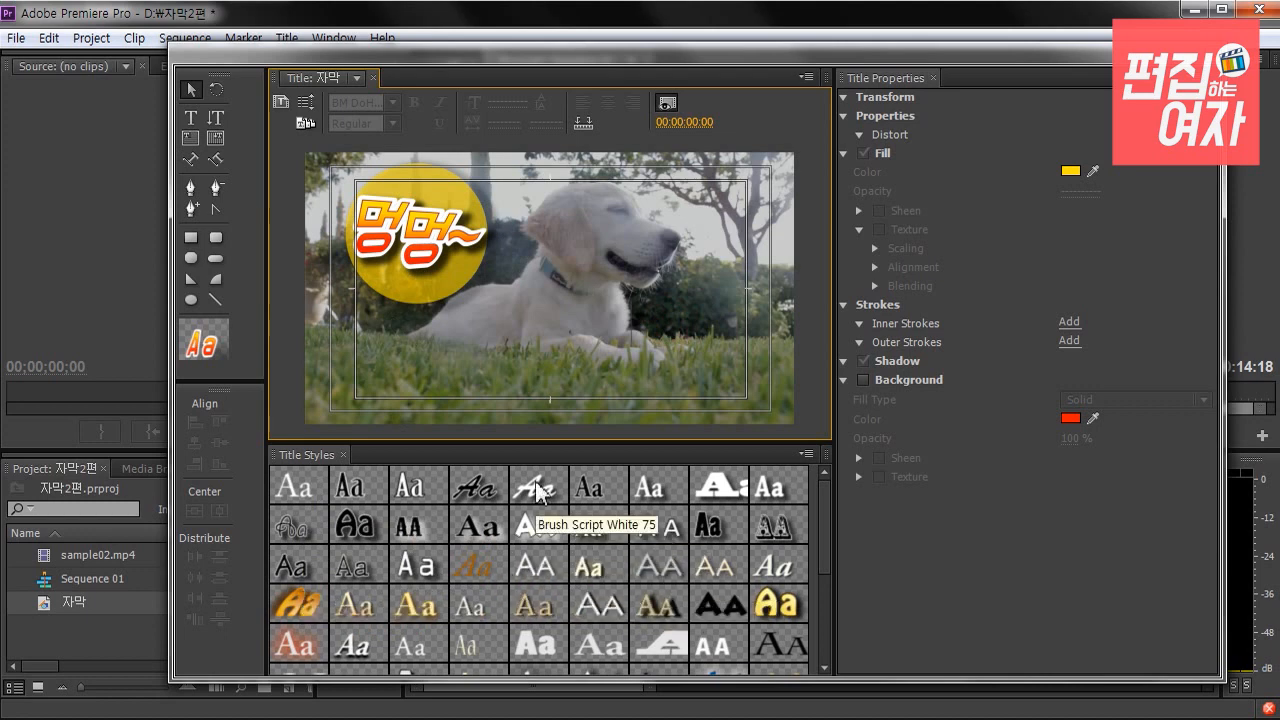
drag(474, 243, 628, 343)
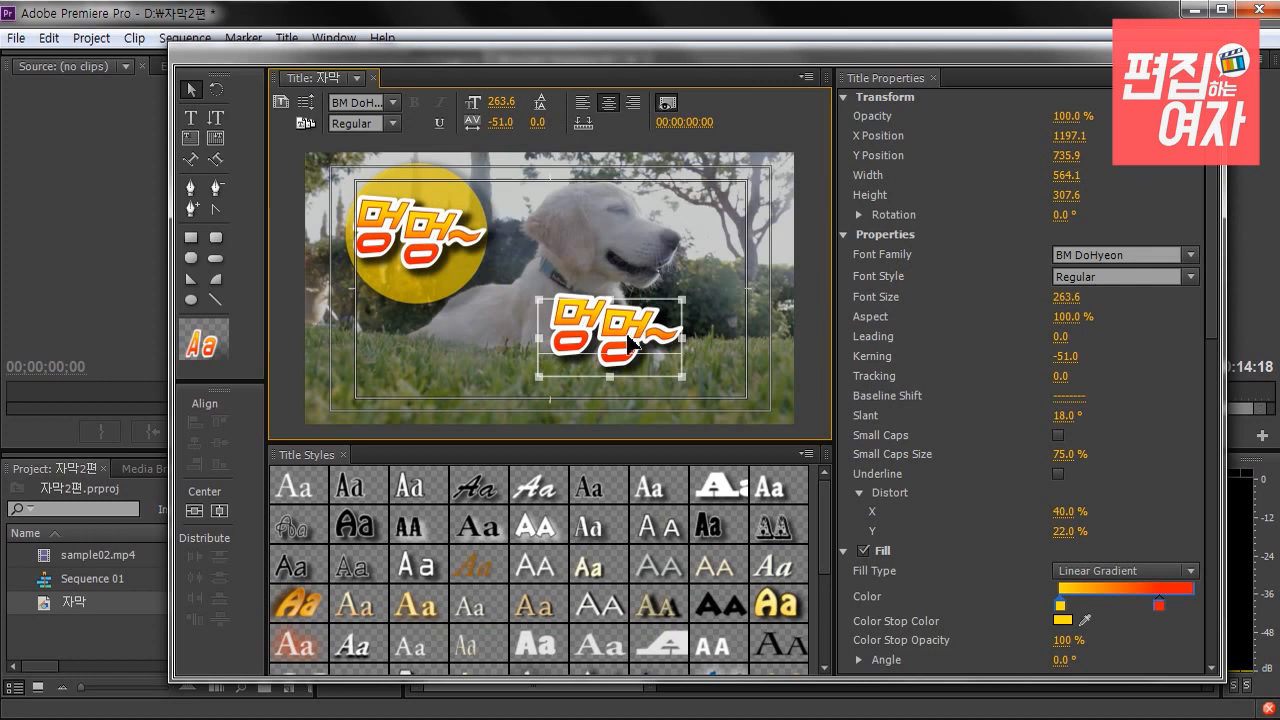
click(294, 604)
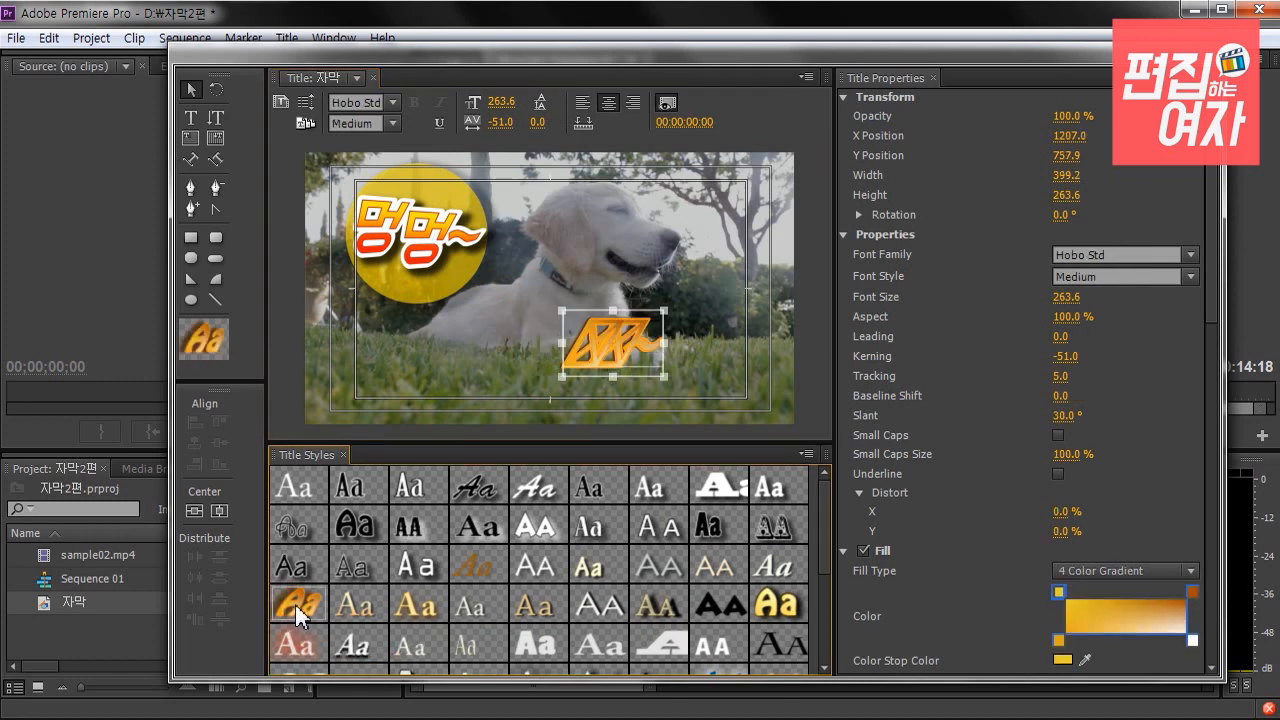
drag(622, 355, 626, 330)
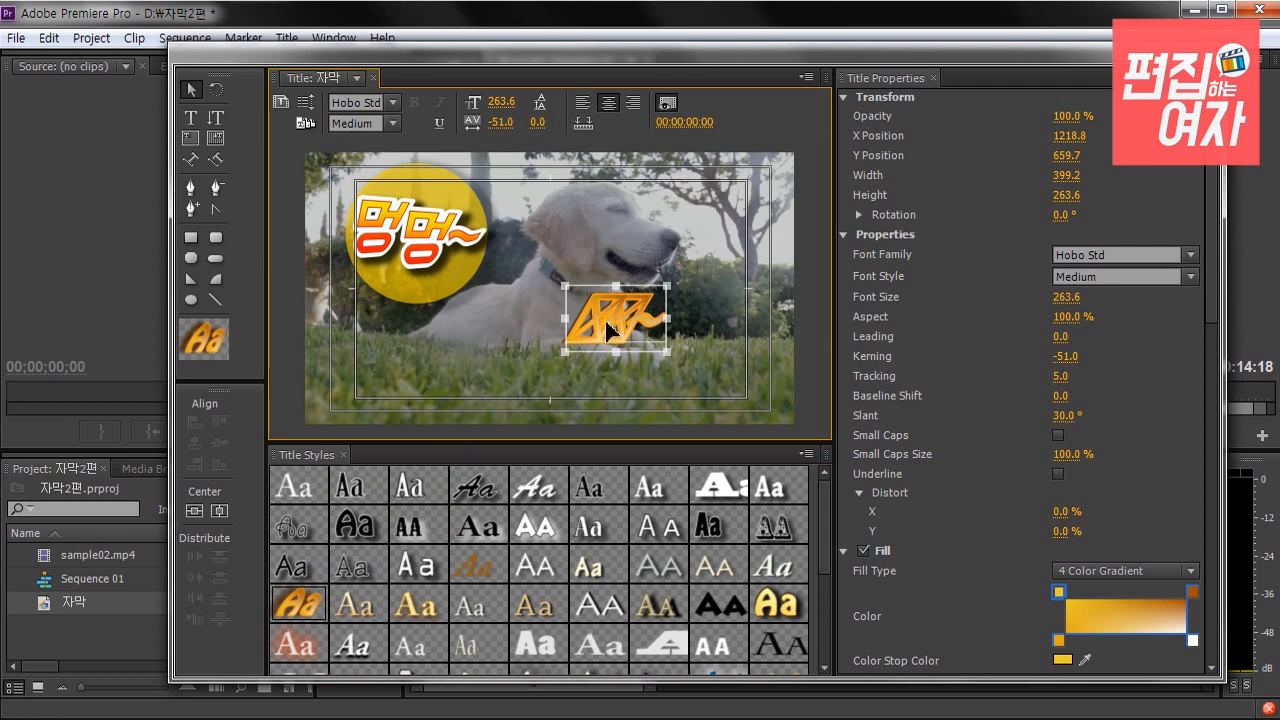
Set the gold-styled copy's font to BM DoHyeon, and delete that copy from the title
click(395, 103)
drag(558, 195, 558, 407)
click(354, 91)
click(342, 96)
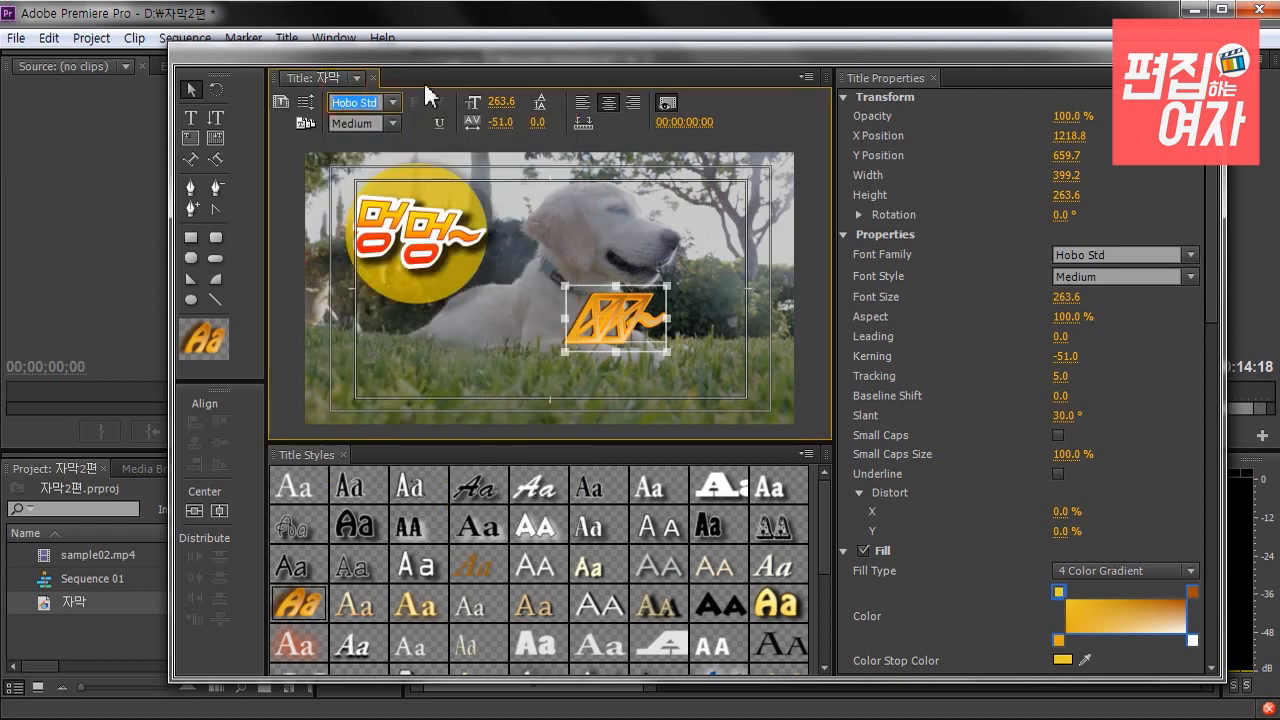
text(01-01-00)
key(Return)
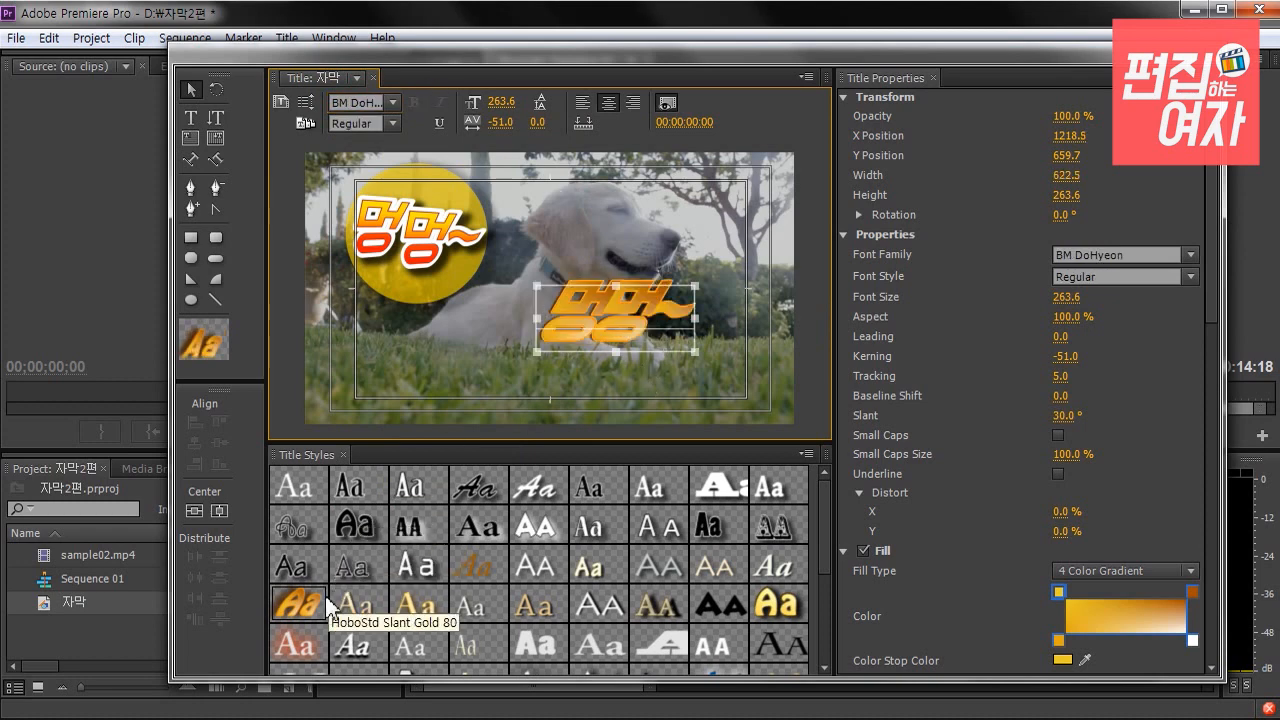
drag(637, 313, 637, 315)
key(Delete)
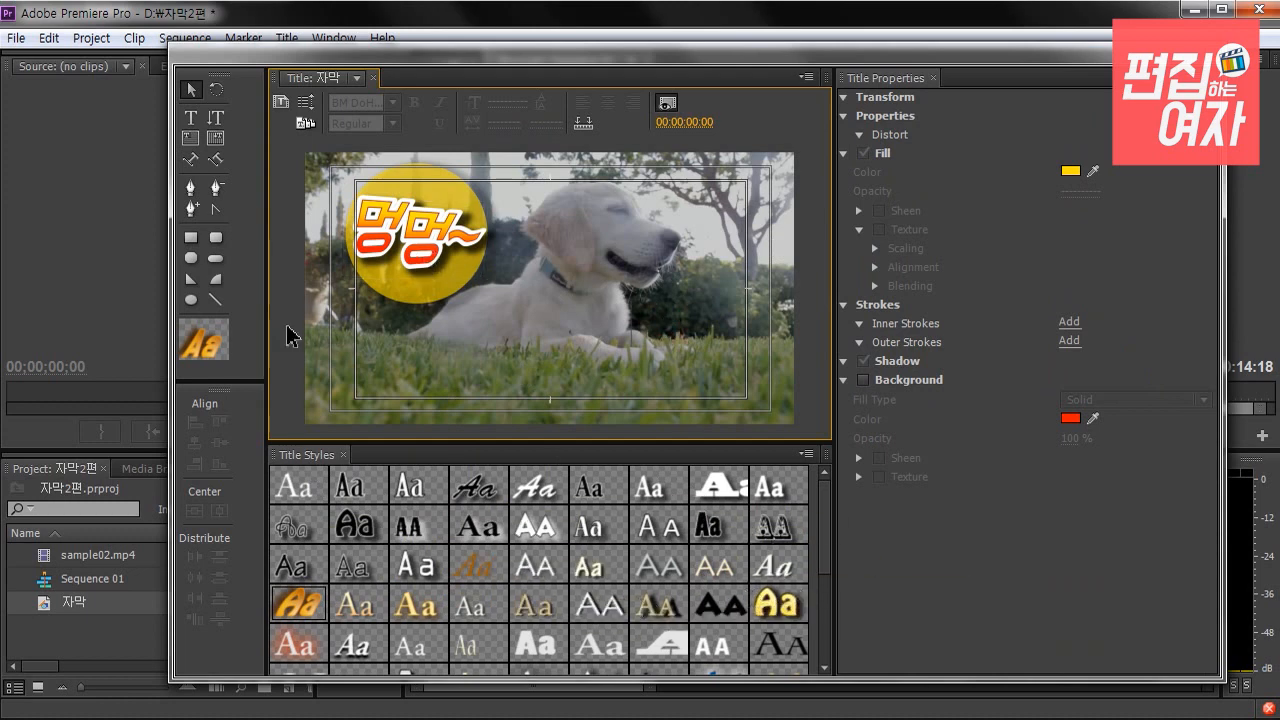
Select the 멍멍~ text with its circle, move both slightly toward the frame's left edge, and align their vertical centres
click(416, 246)
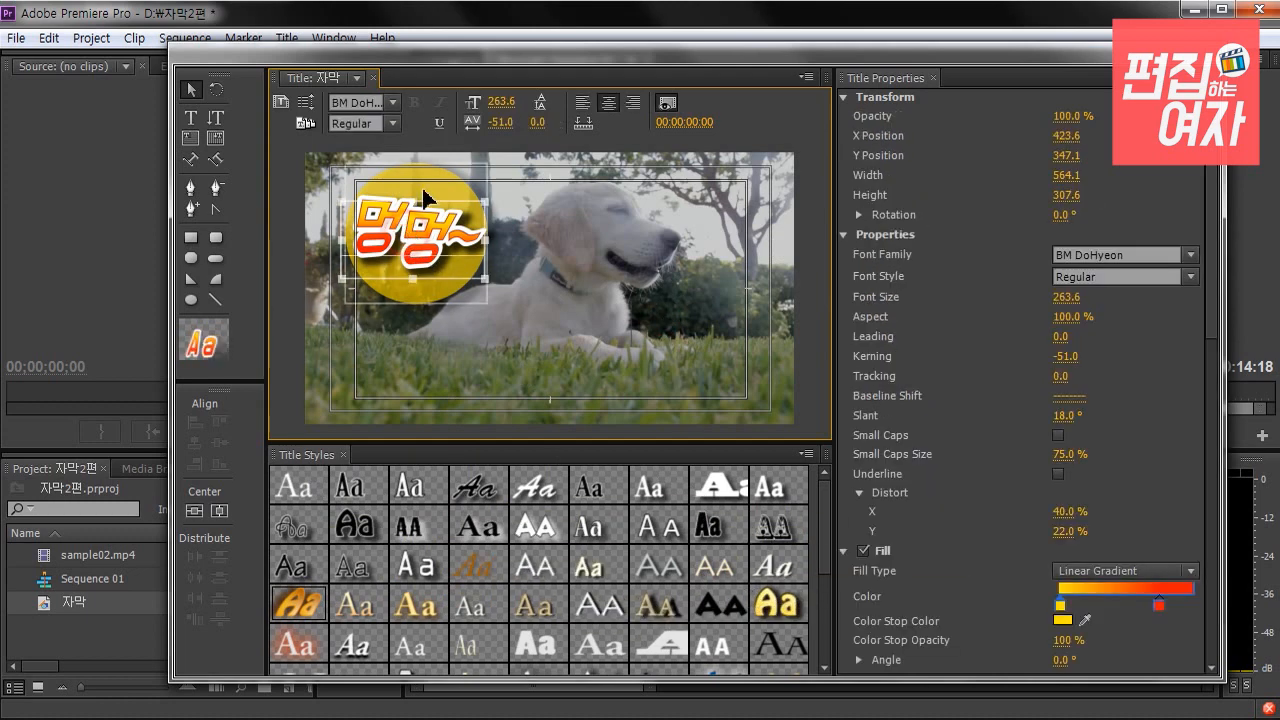
drag(421, 240, 410, 243)
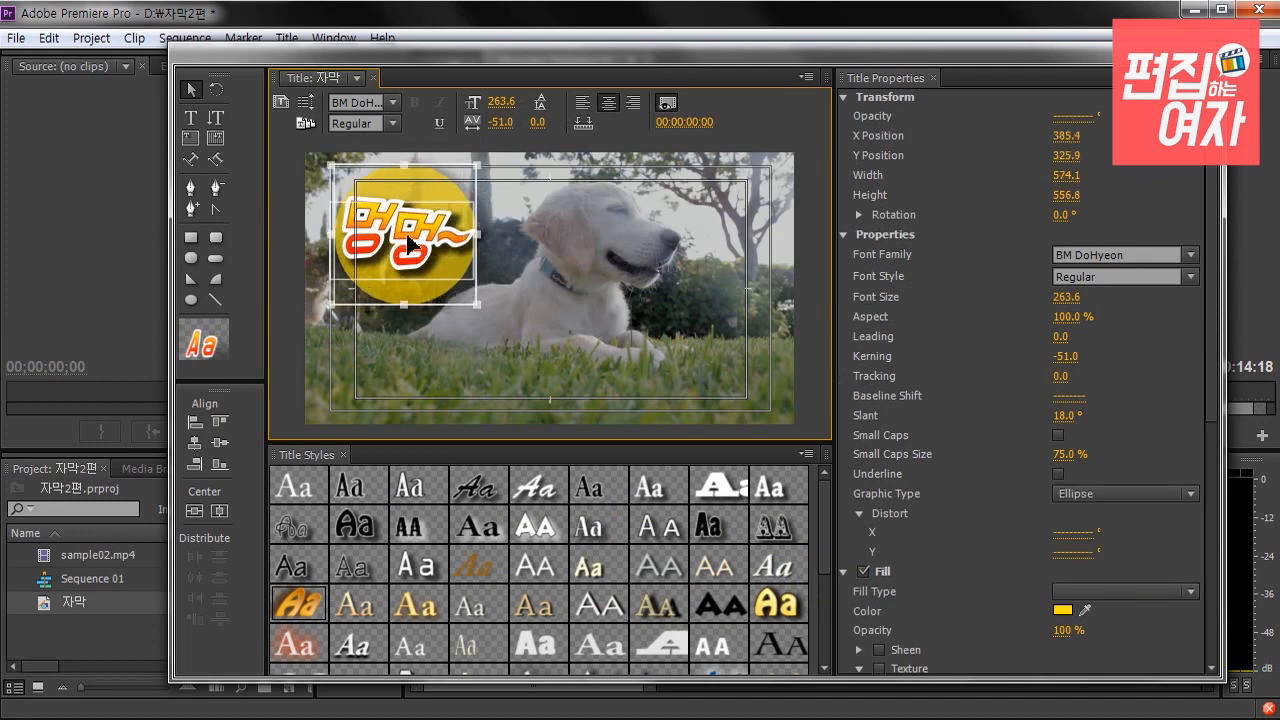
click(219, 442)
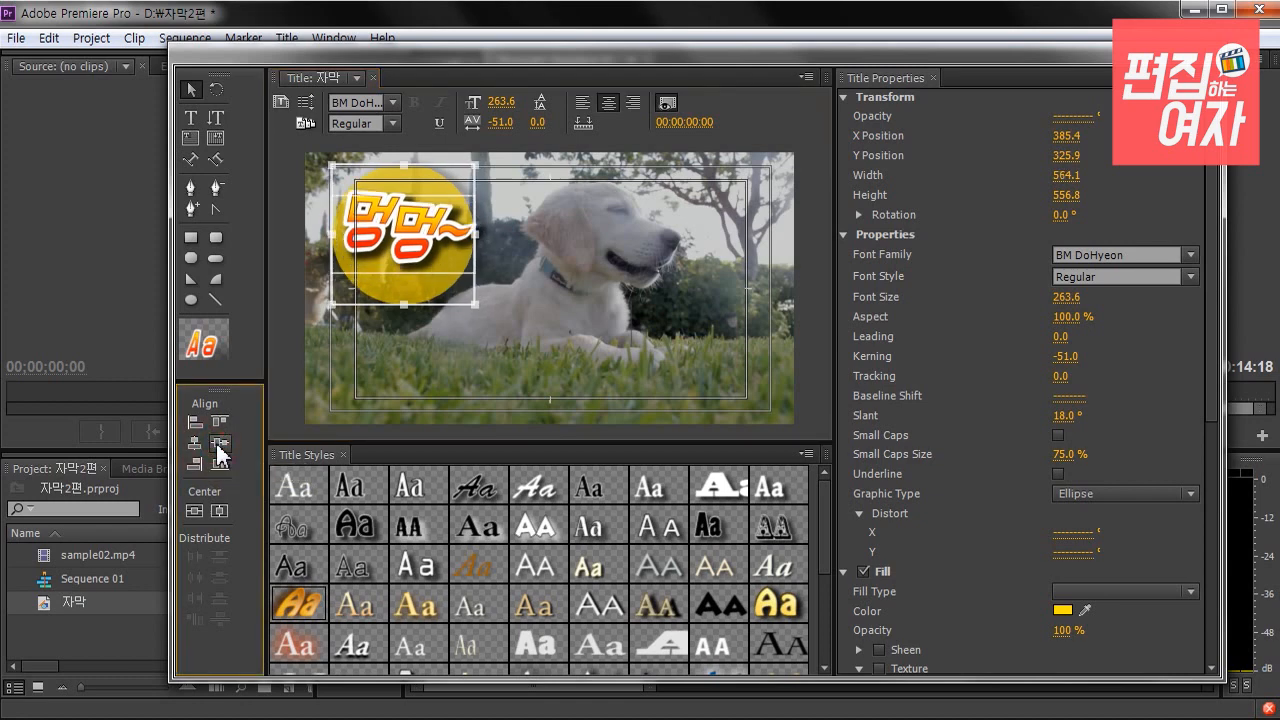
click(521, 253)
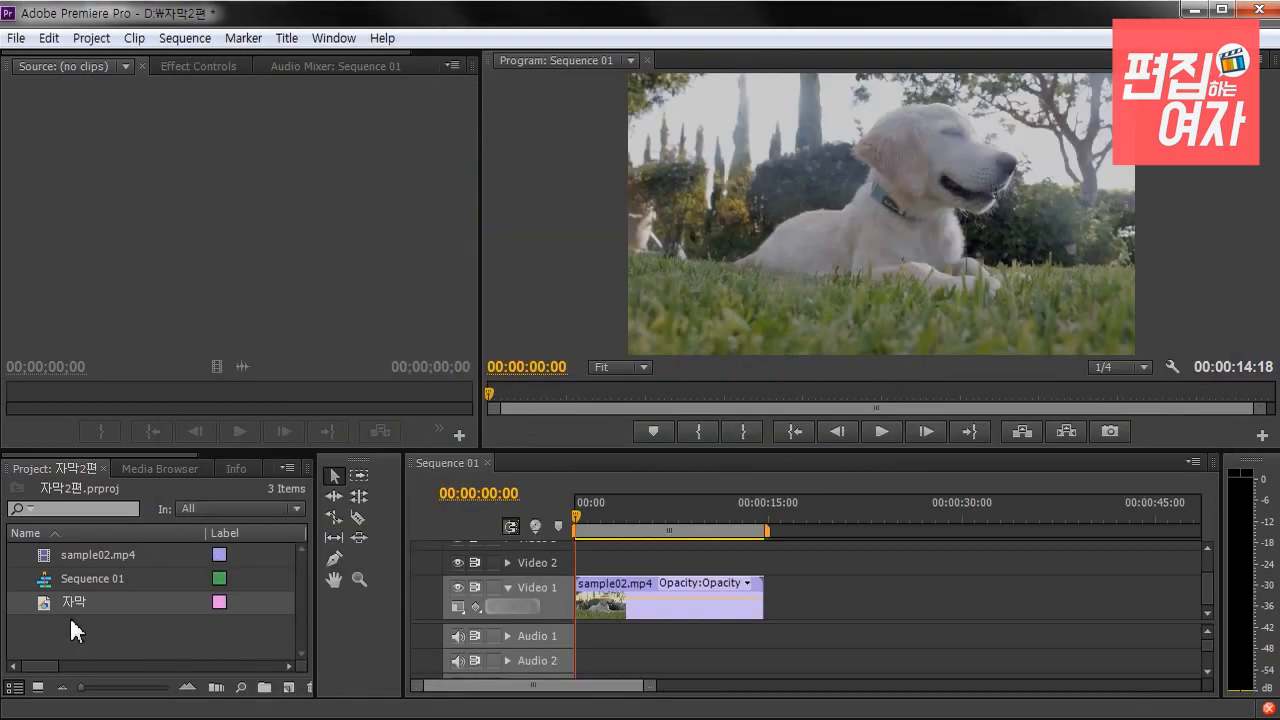
Place the 자막 title on Video 2 at the start of the sequence, above sample02.mp4
drag(505, 451, 506, 437)
drag(70, 588, 605, 505)
click(626, 562)
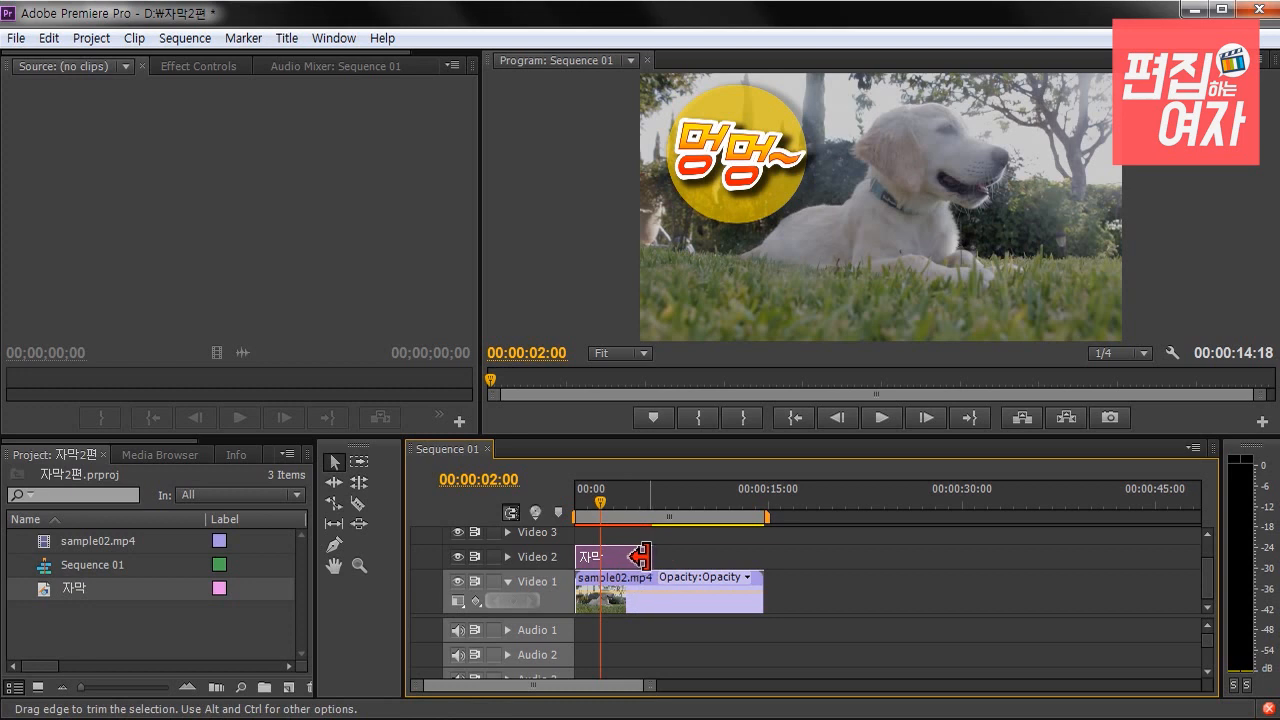
Extend the 자막 clip on Video 2 to the end of sample02.mp4 and scrub to 00:00:12:06
drag(644, 556, 618, 556)
mouse_move(613, 505)
mouse_down()
mouse_move(590, 505)
mouse_move(616, 503)
mouse_up()
drag(618, 556, 762, 556)
drag(644, 506, 732, 506)
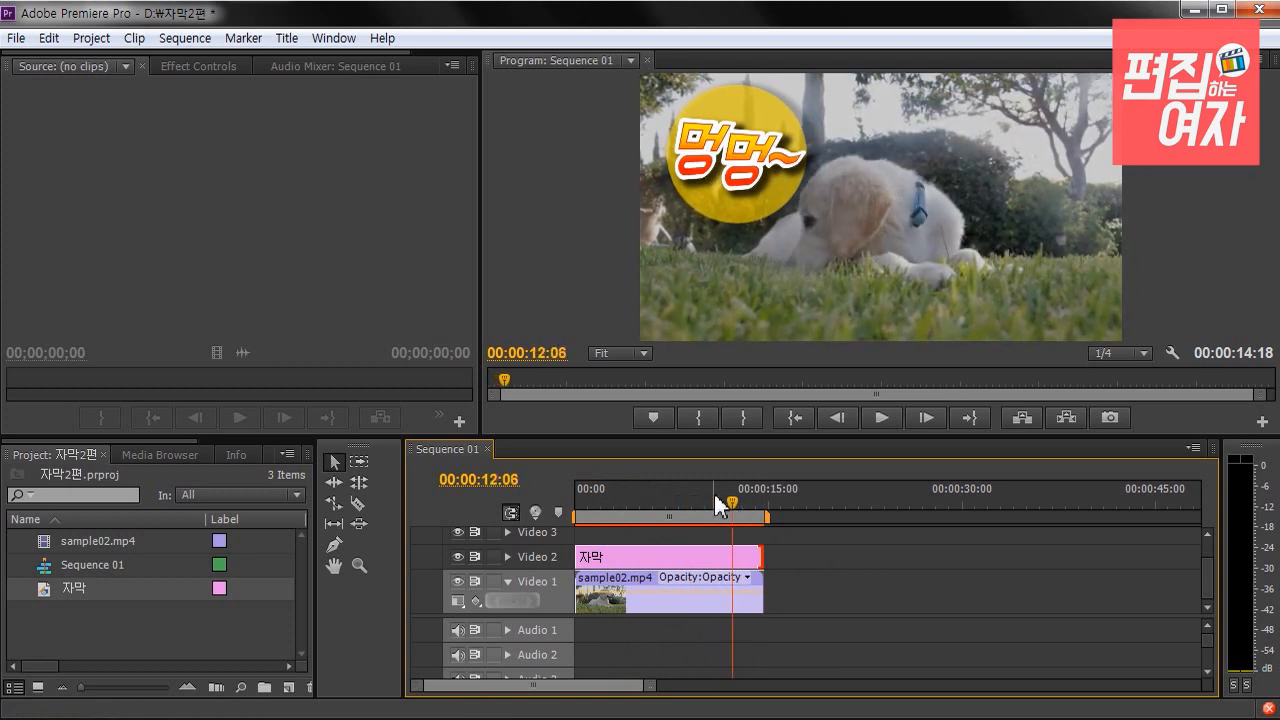